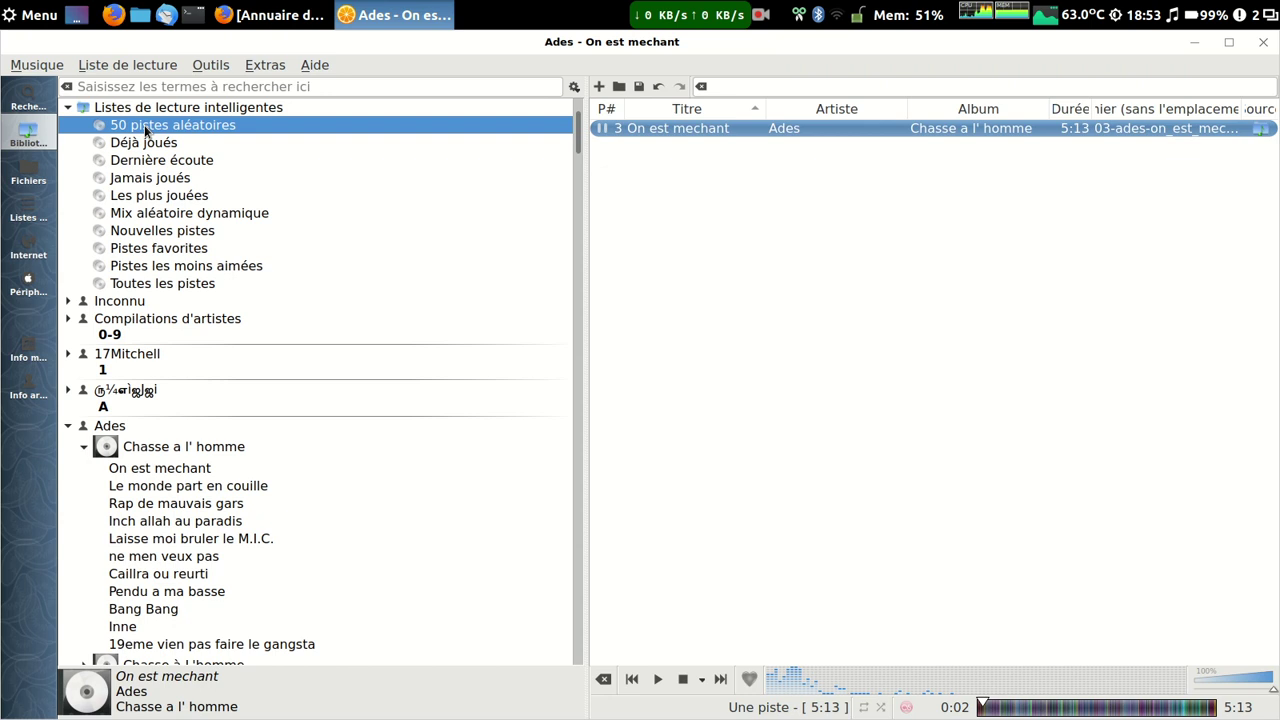
# Play "Rap de mauvais gars" from the album Chasse a l' homme, trying pause and skip before restarting playback
pyautogui.doubleClick(148, 503)
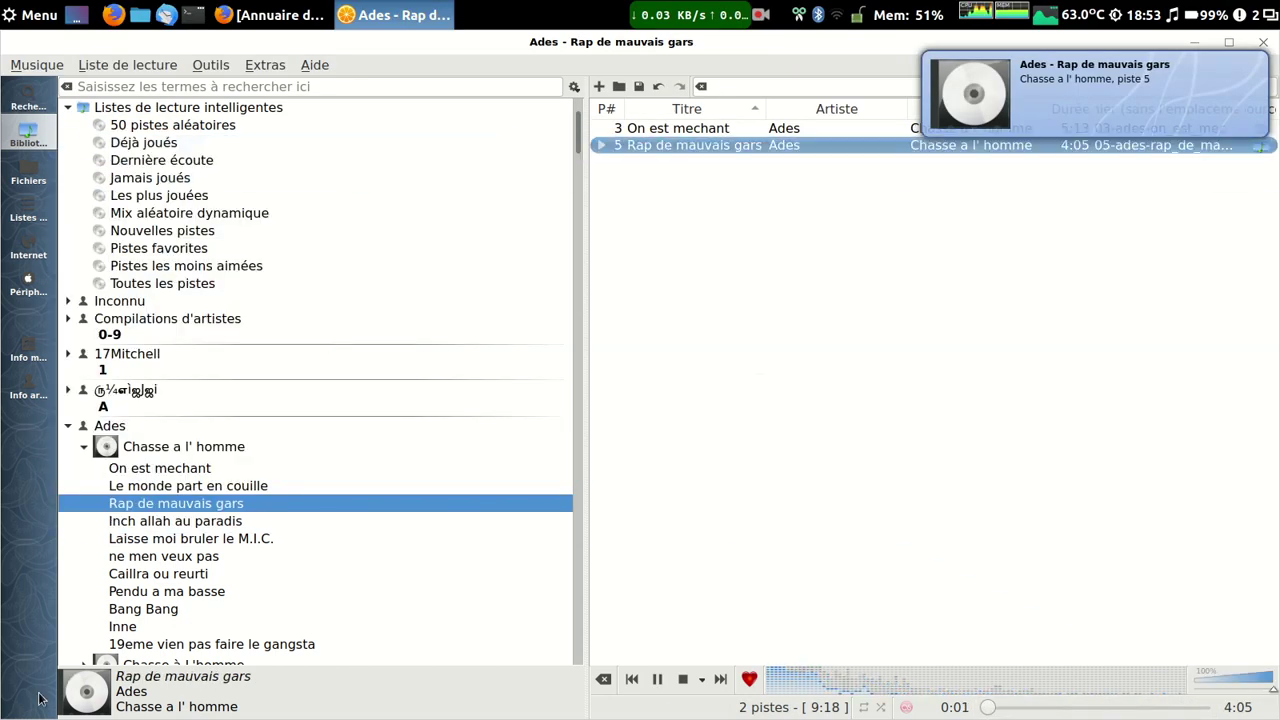
pyautogui.click(659, 679)
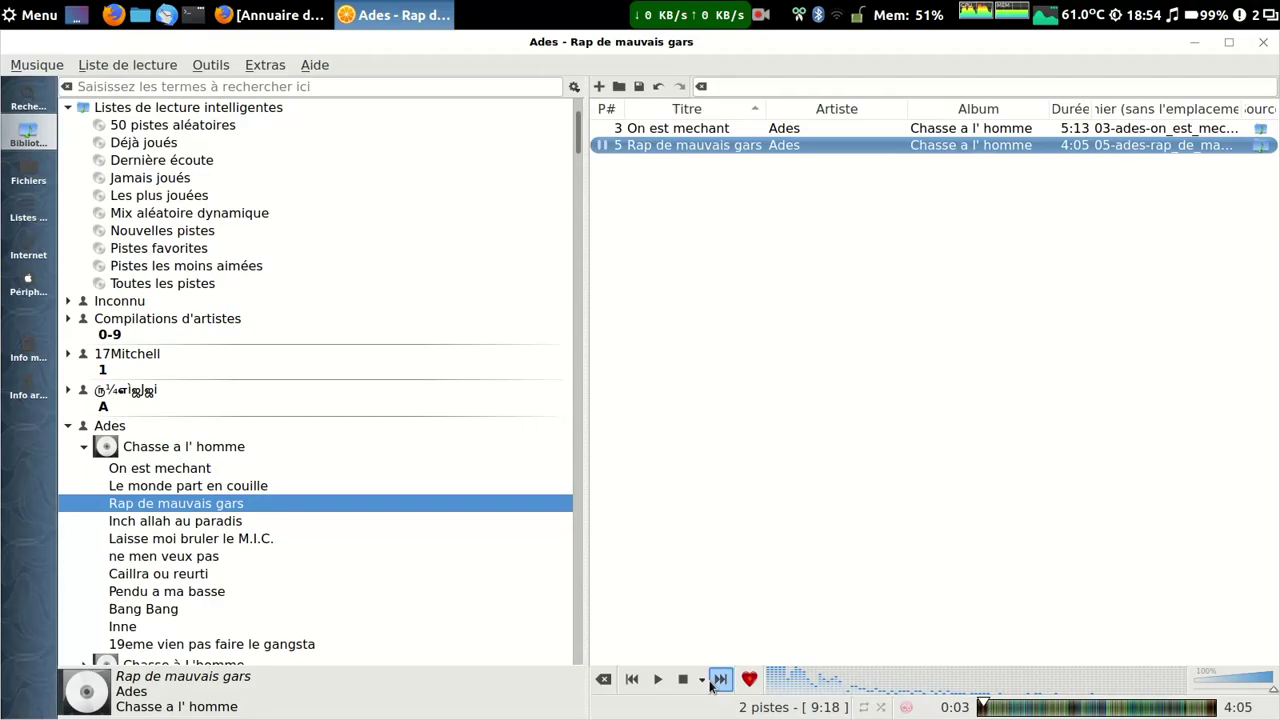
pyautogui.click(715, 681)
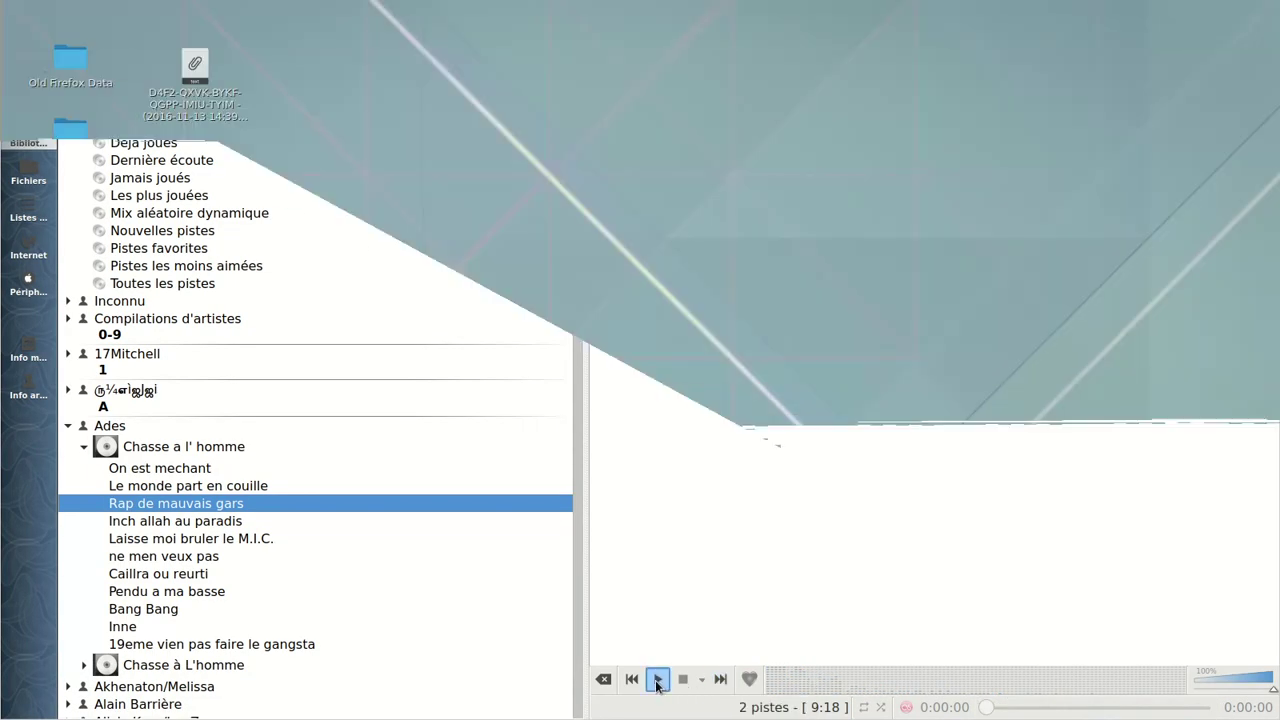
pyautogui.click(657, 681)
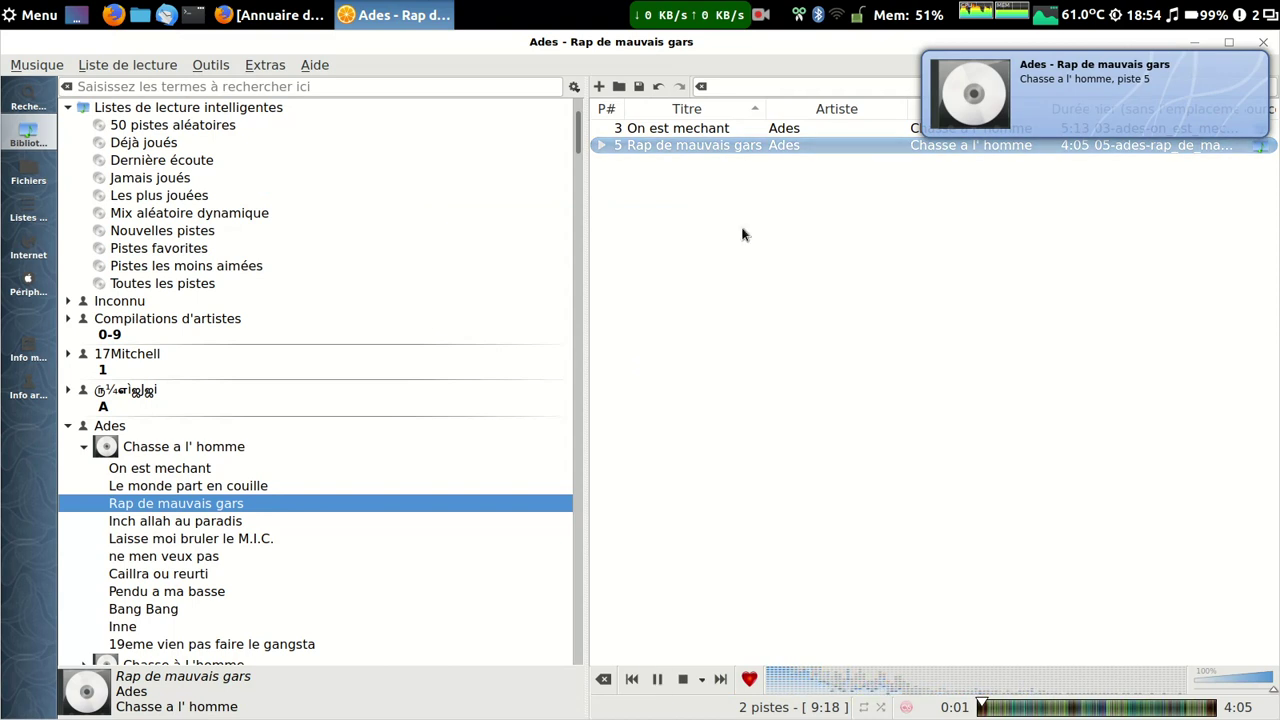
# Lower the system sound volume to near its minimum and look at the options for stopping playback
pyautogui.click(1170, 14)
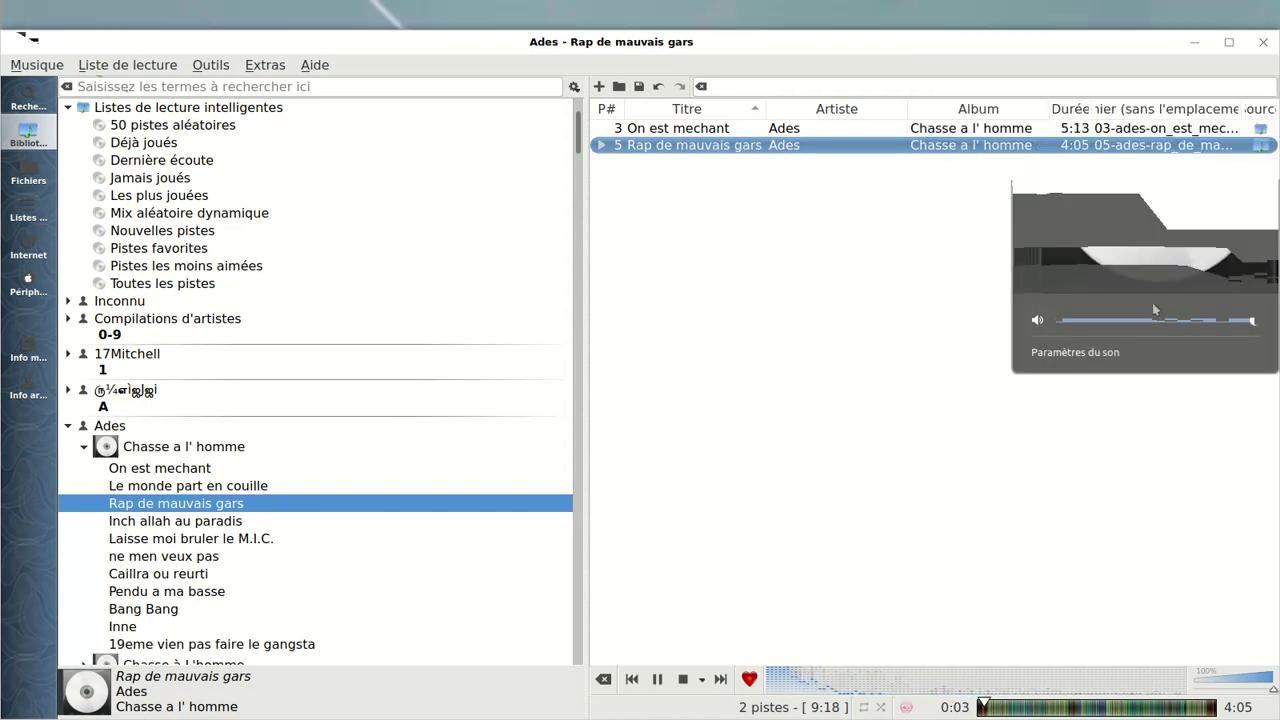
pyautogui.moveTo(1138, 326); pyautogui.dragTo(1067, 326)
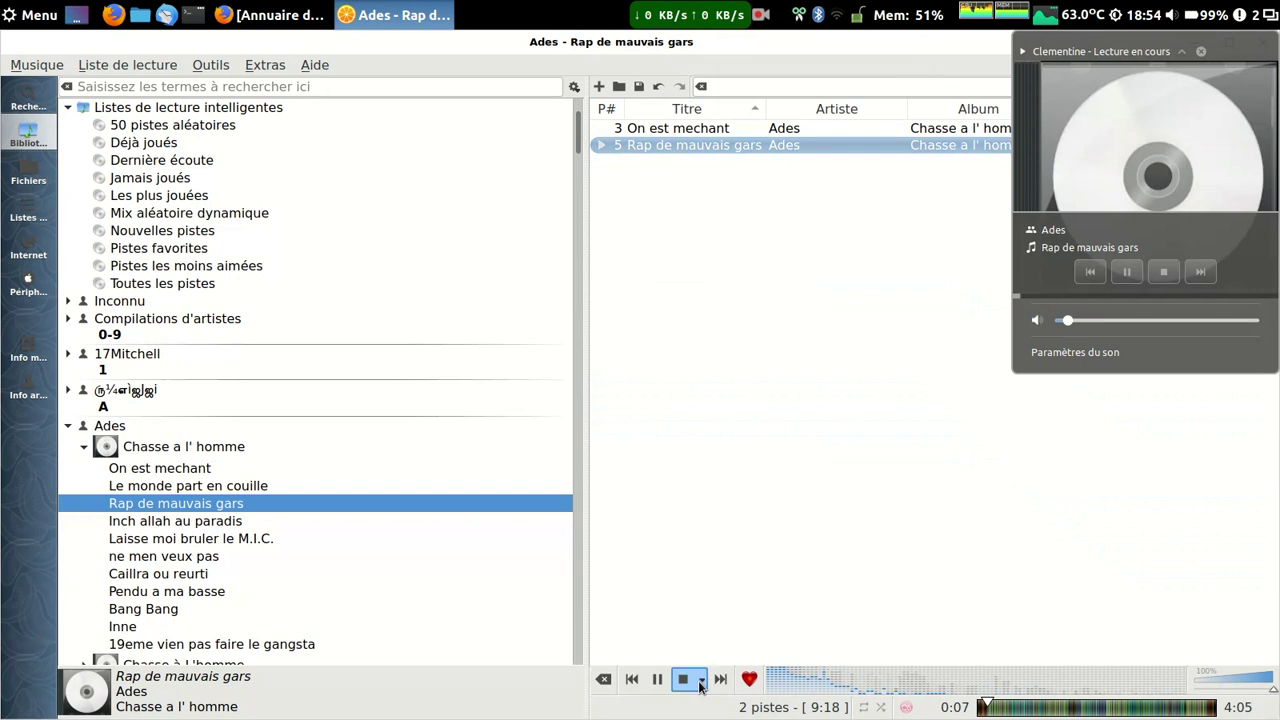
pyautogui.click(700, 681)
pyautogui.click(700, 681)
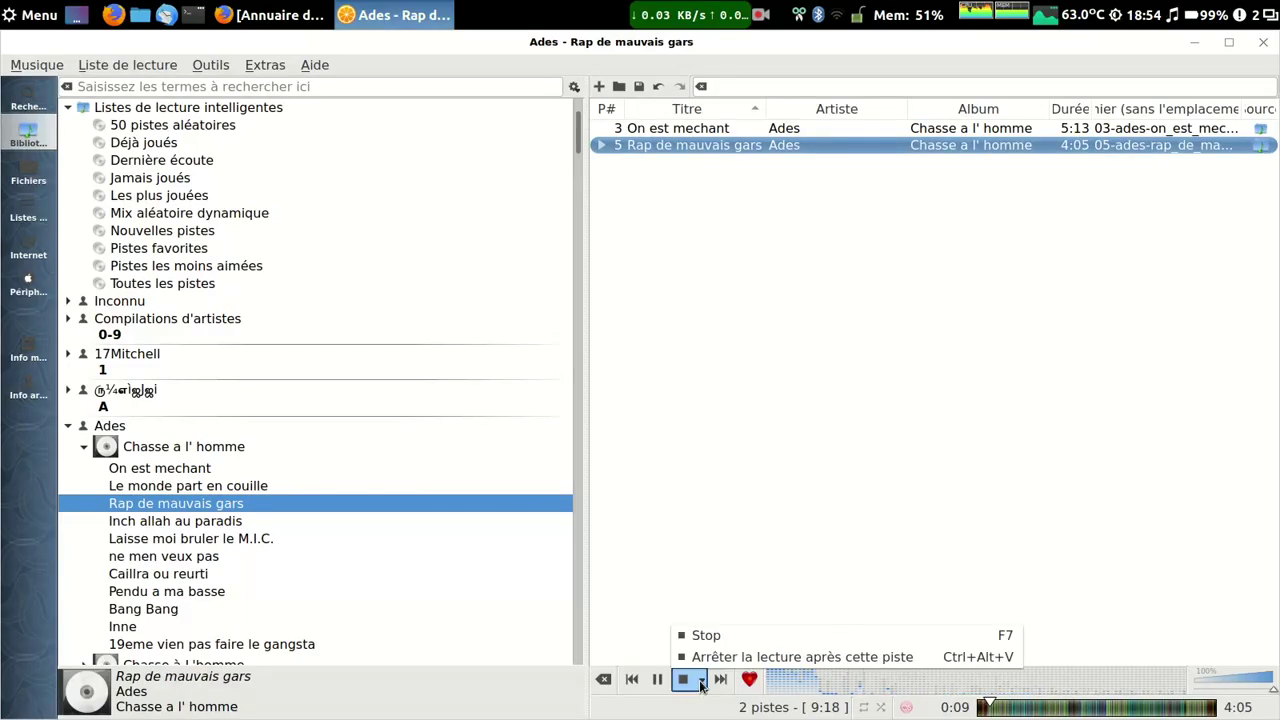
pyautogui.click(750, 680)
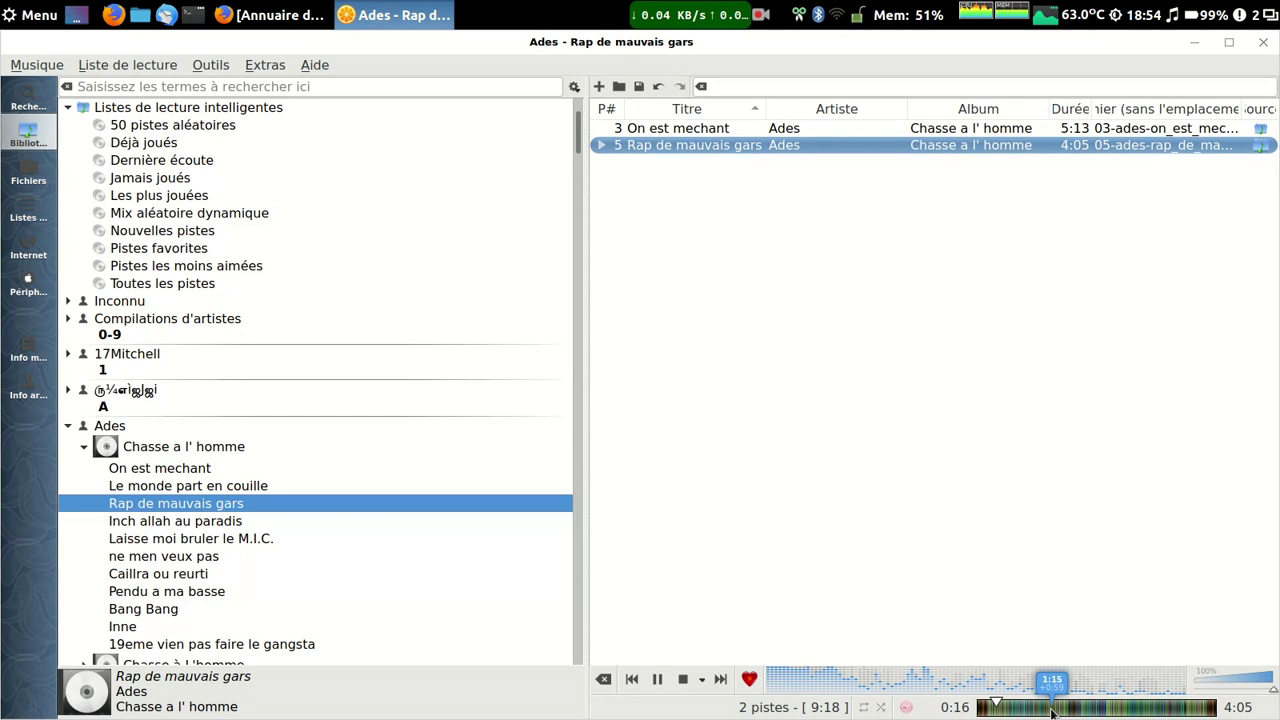
# Seek the playing track to near its end and look at the shuffle and repeat modes
pyautogui.click(1164, 710)
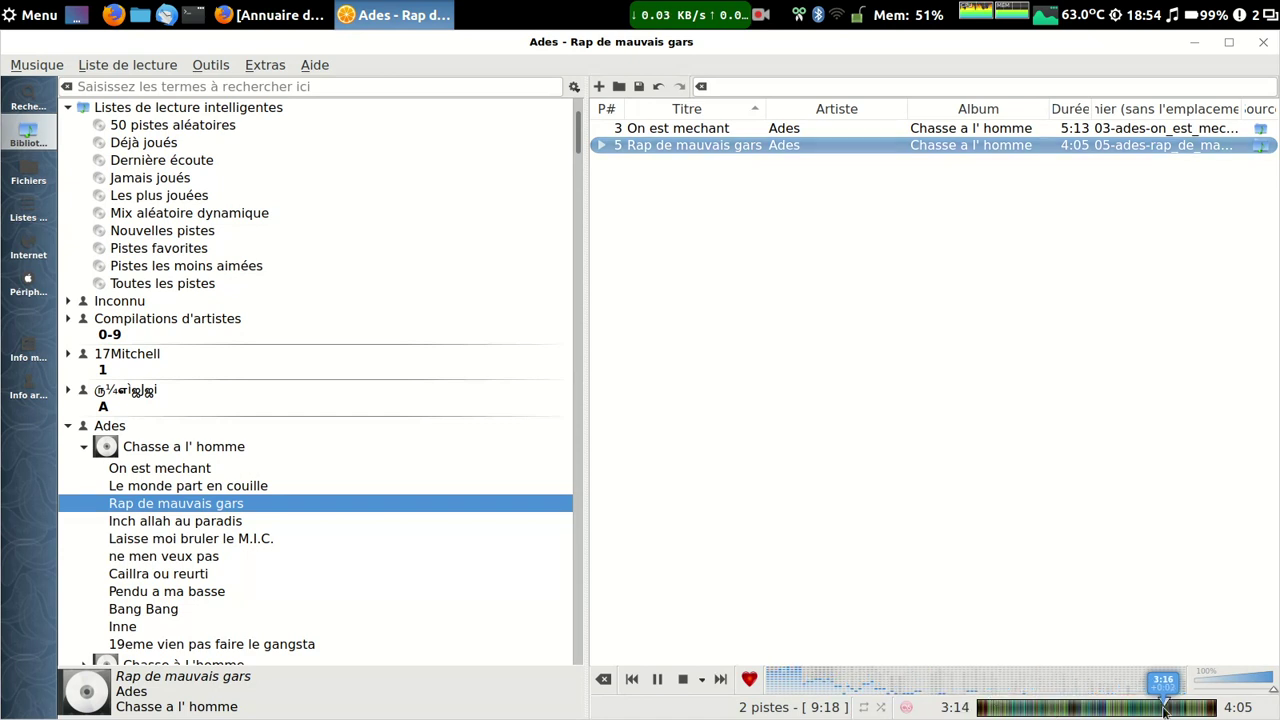
pyautogui.click(1204, 709)
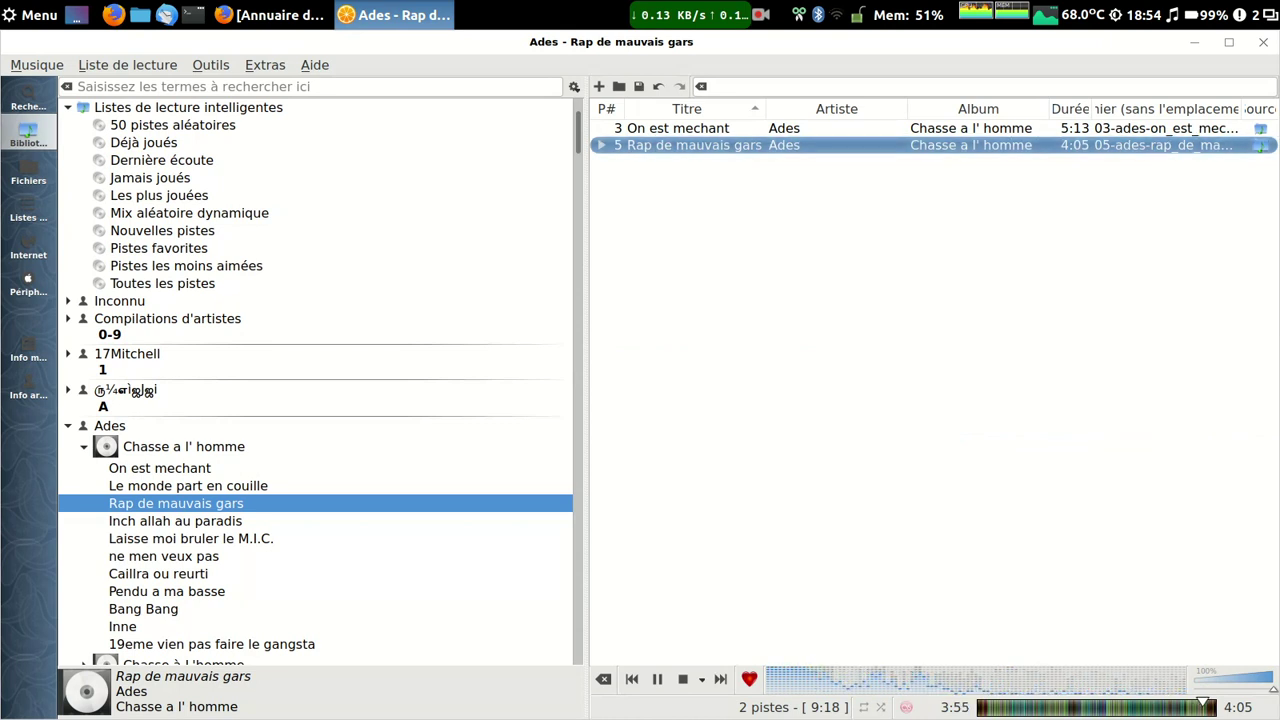
pyautogui.click(882, 708)
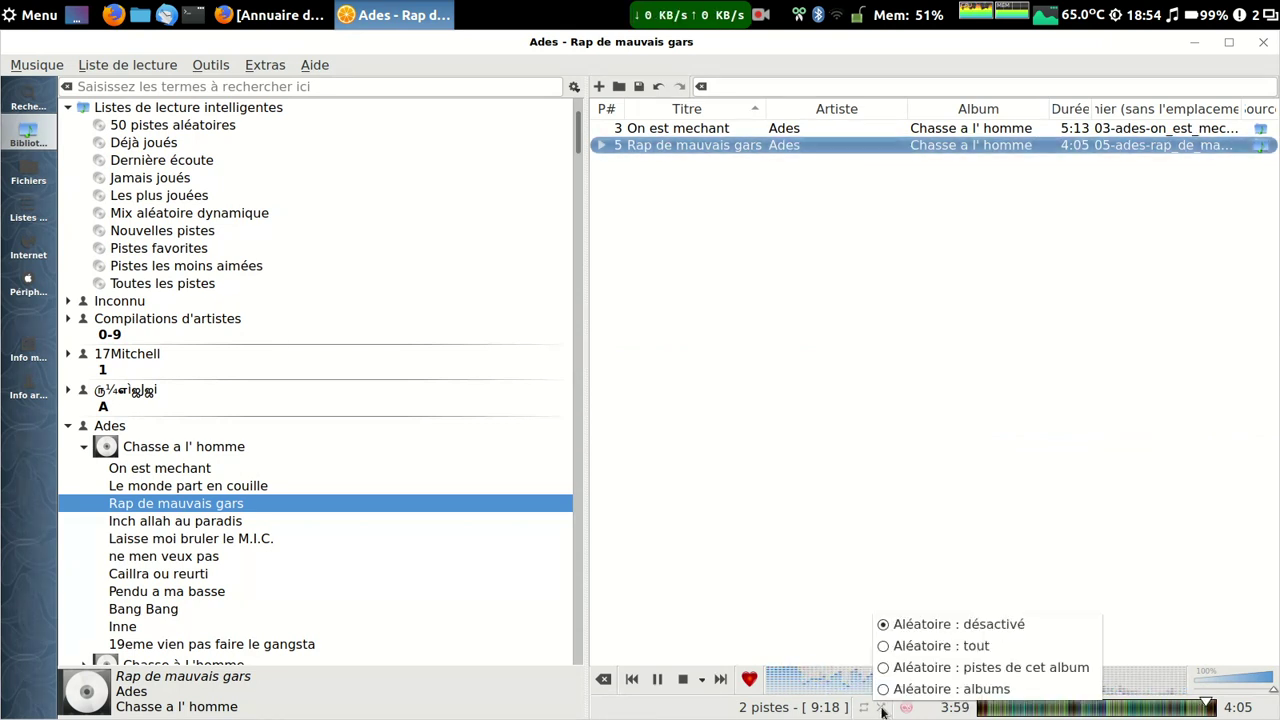
pyautogui.click(882, 708)
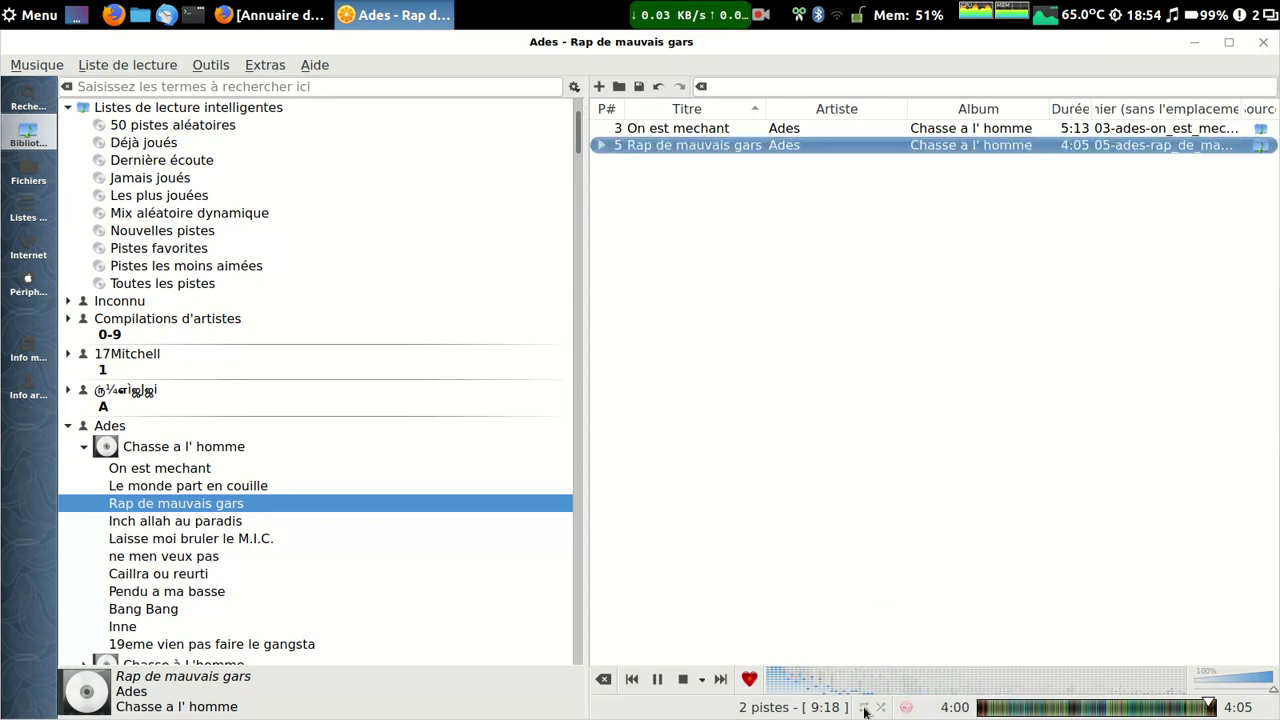
pyautogui.click(864, 708)
pyautogui.click(864, 708)
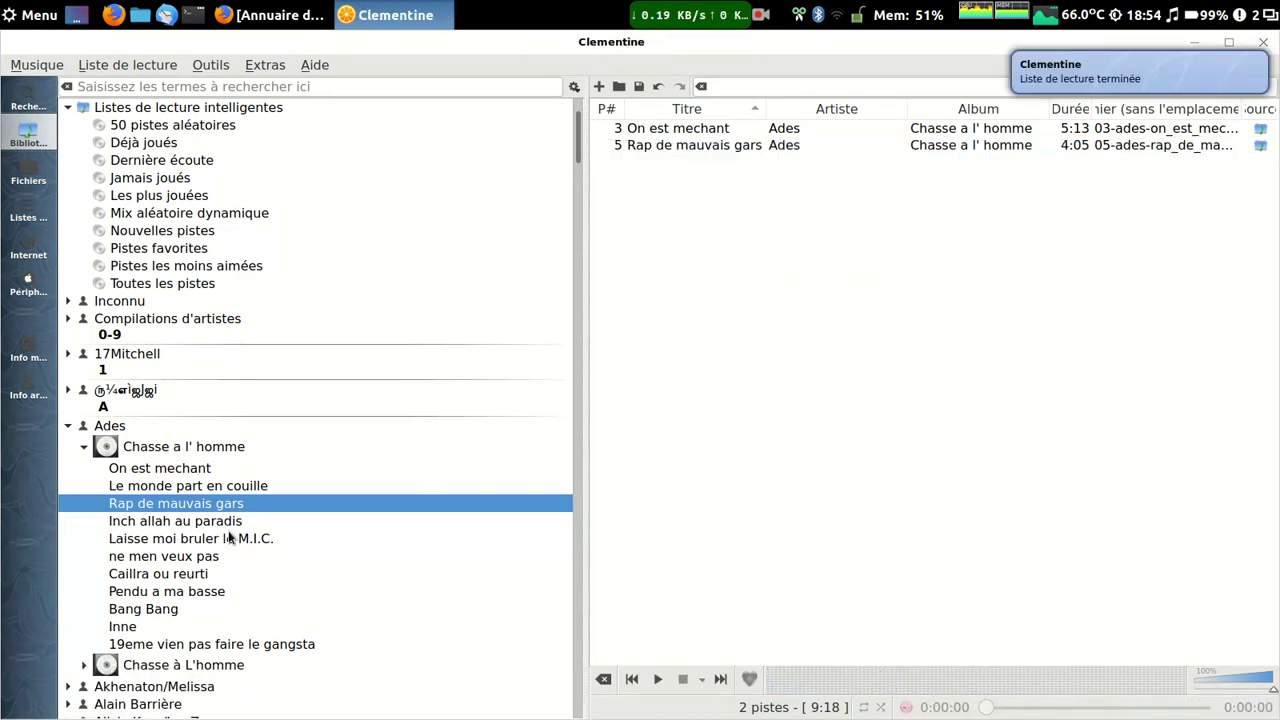
# Collapse the artist Ades, expand Amr Mostafa and play the album Planet 37 Hits
pyautogui.click(69, 425)
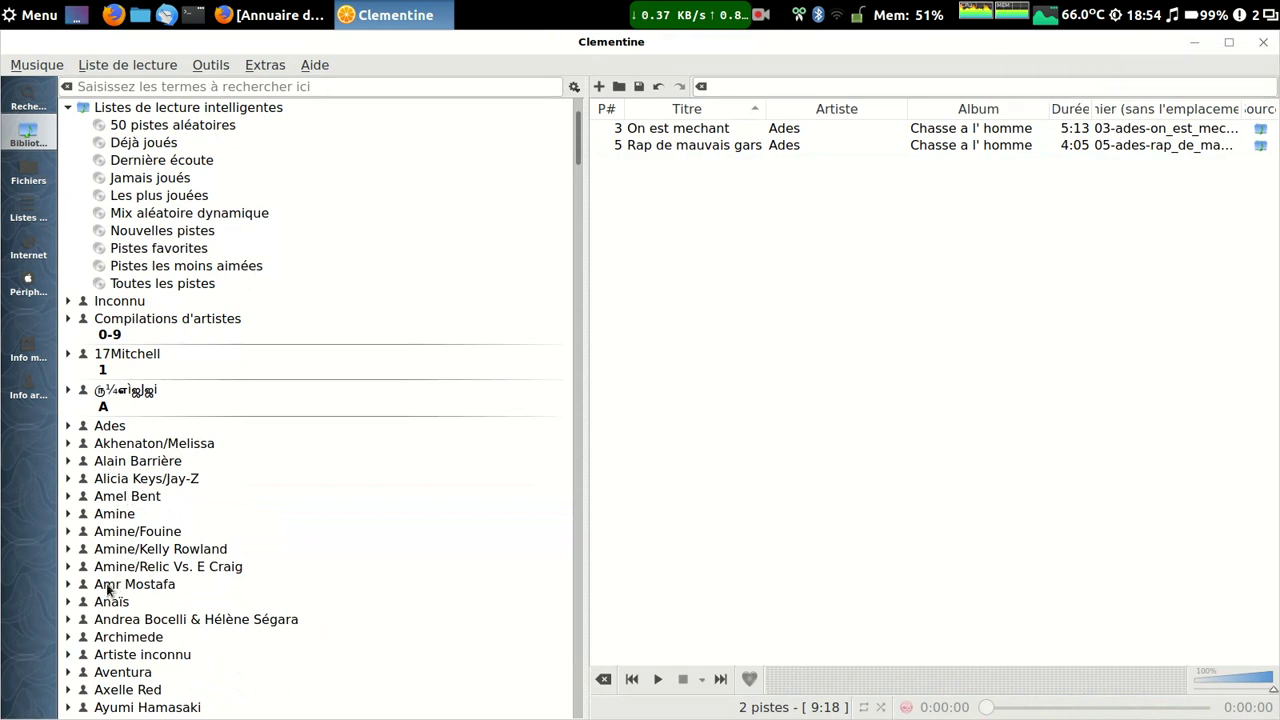
pyautogui.click(68, 584)
pyautogui.click(84, 605)
pyautogui.doubleClick(145, 605)
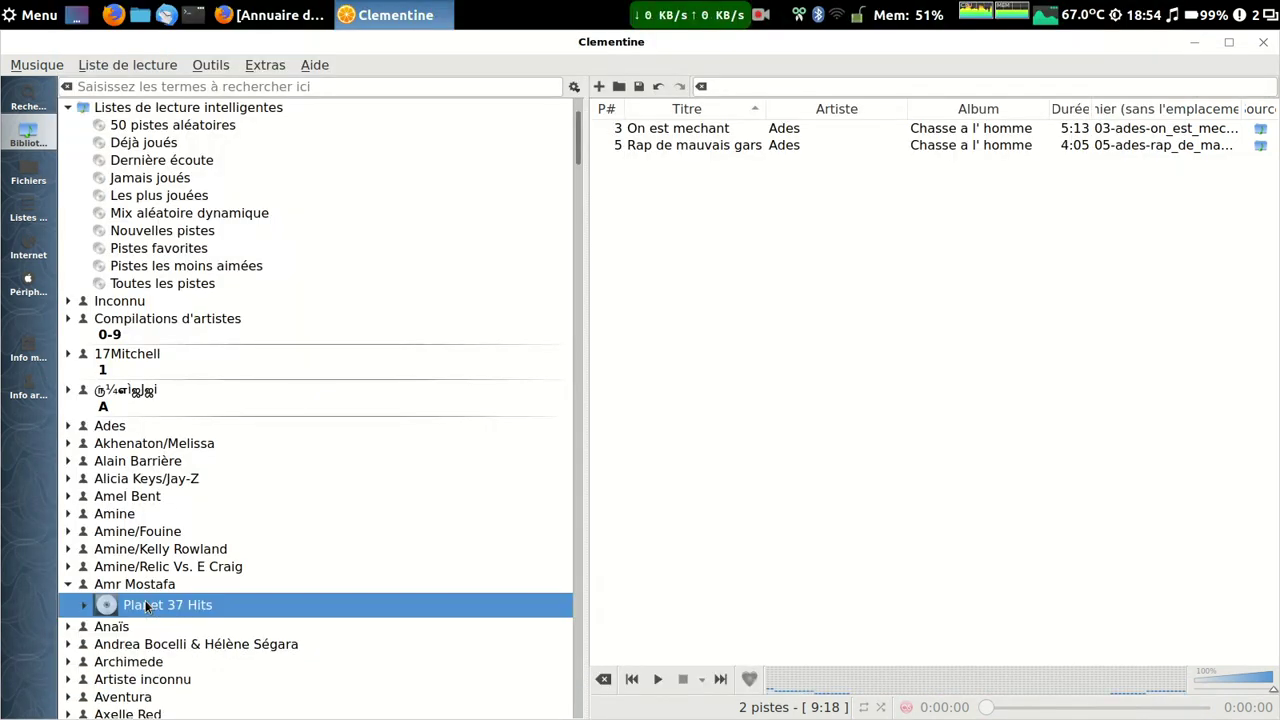
pyautogui.doubleClick(145, 603)
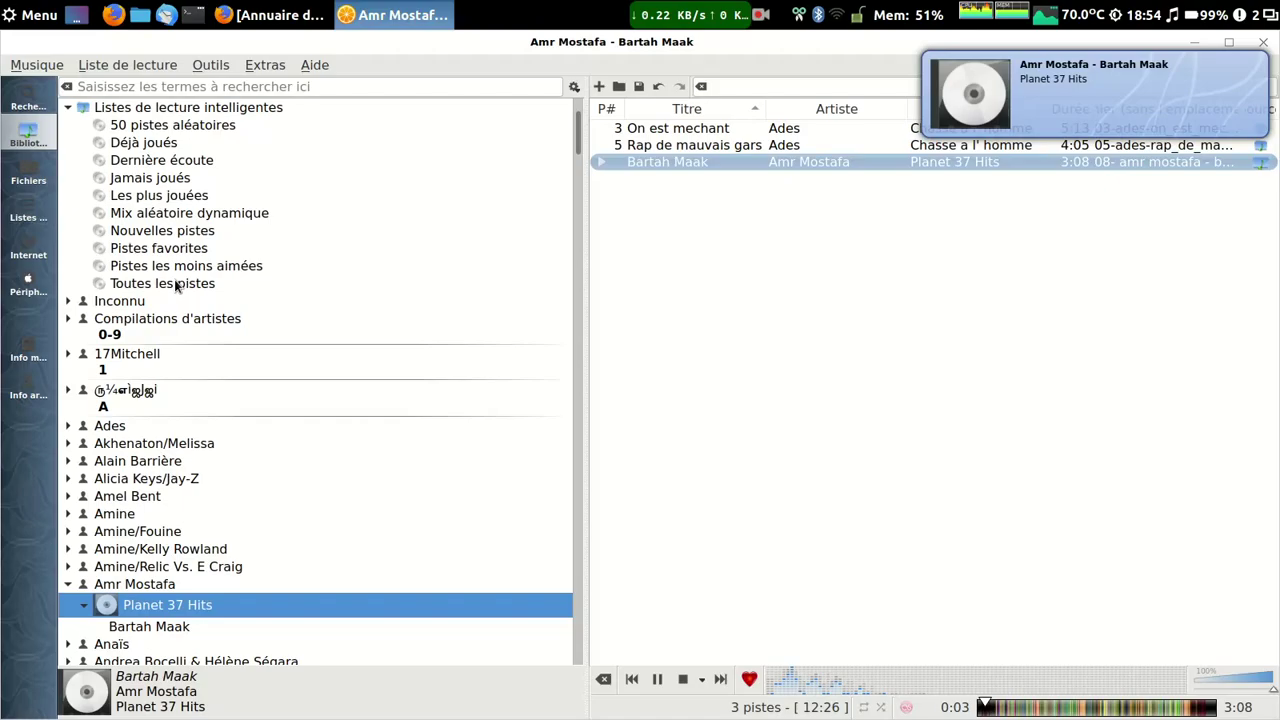
# Load the smart playlist Toutes les pistes and view the album cover search from its first track's description
pyautogui.doubleClick(176, 285)
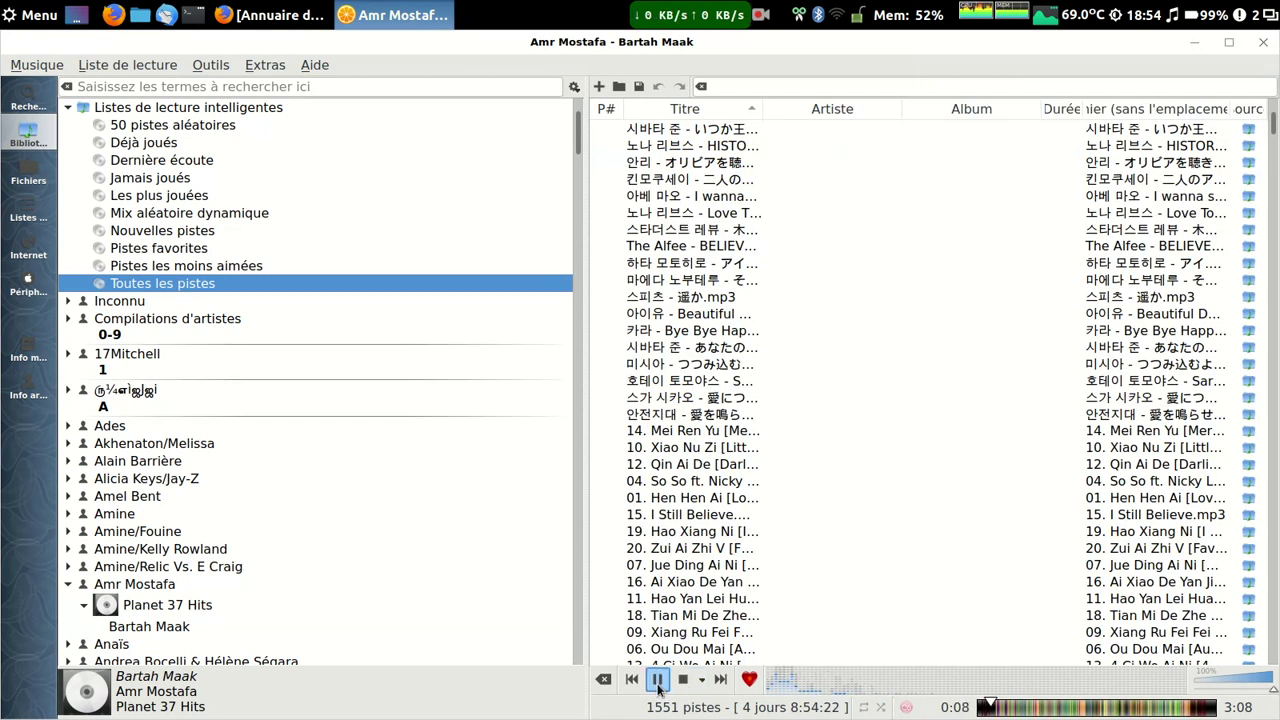
pyautogui.rightClick(658, 128)
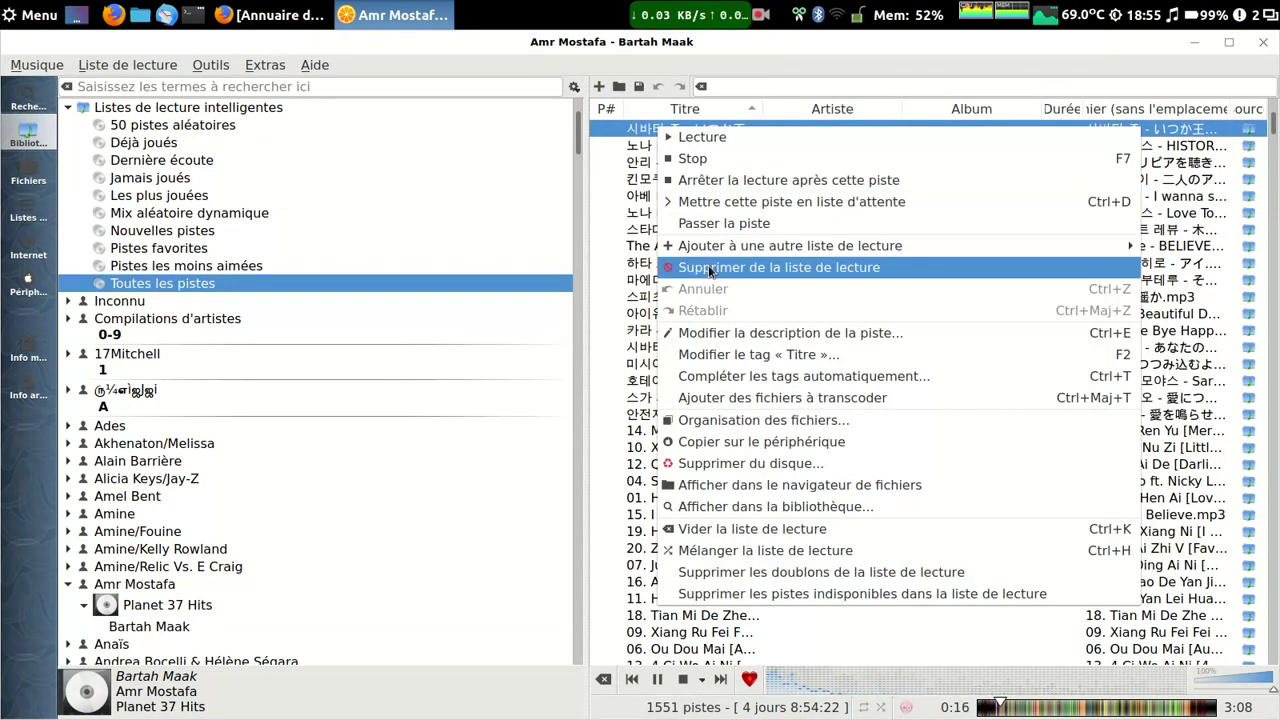
pyautogui.click(715, 346)
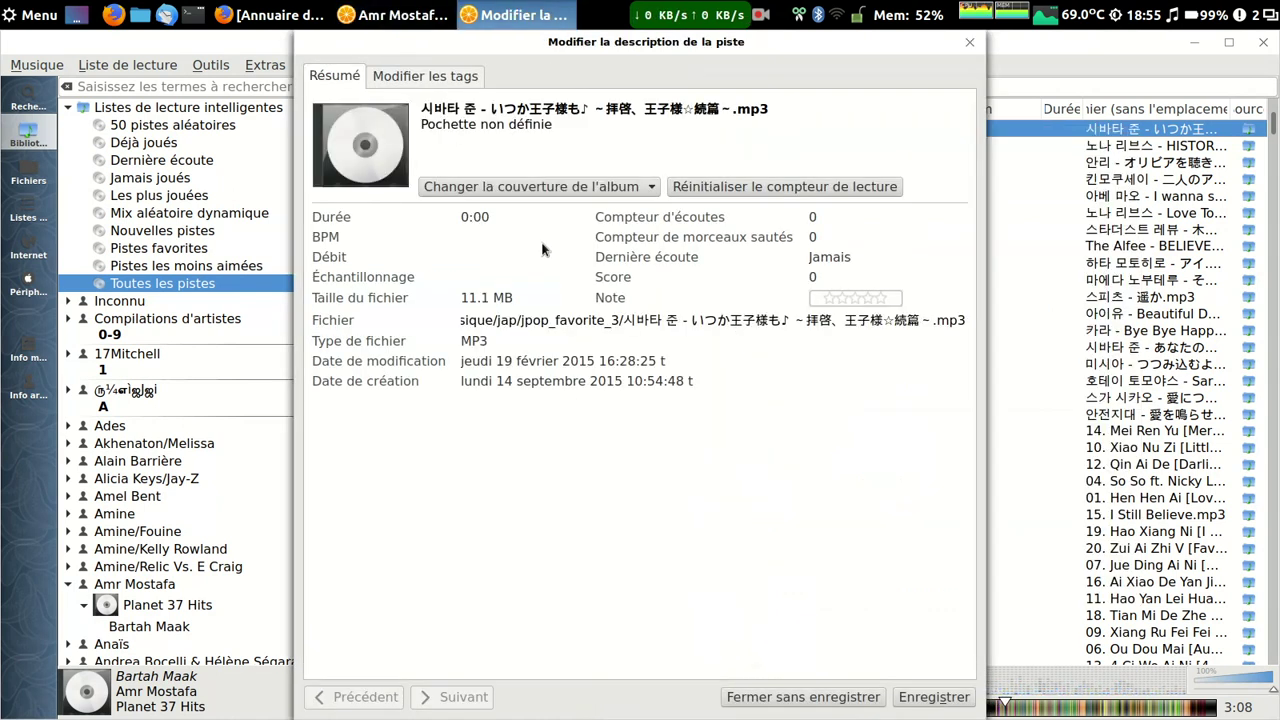
pyautogui.click(454, 188)
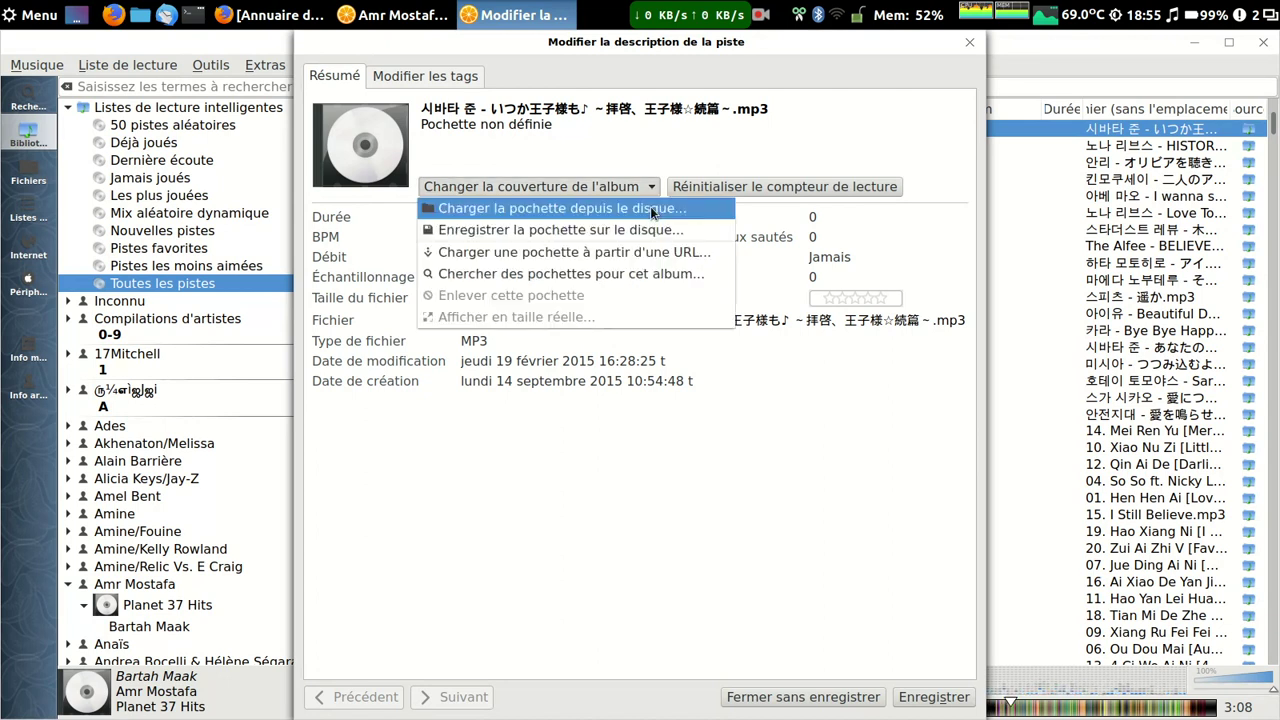
pyautogui.click(655, 288)
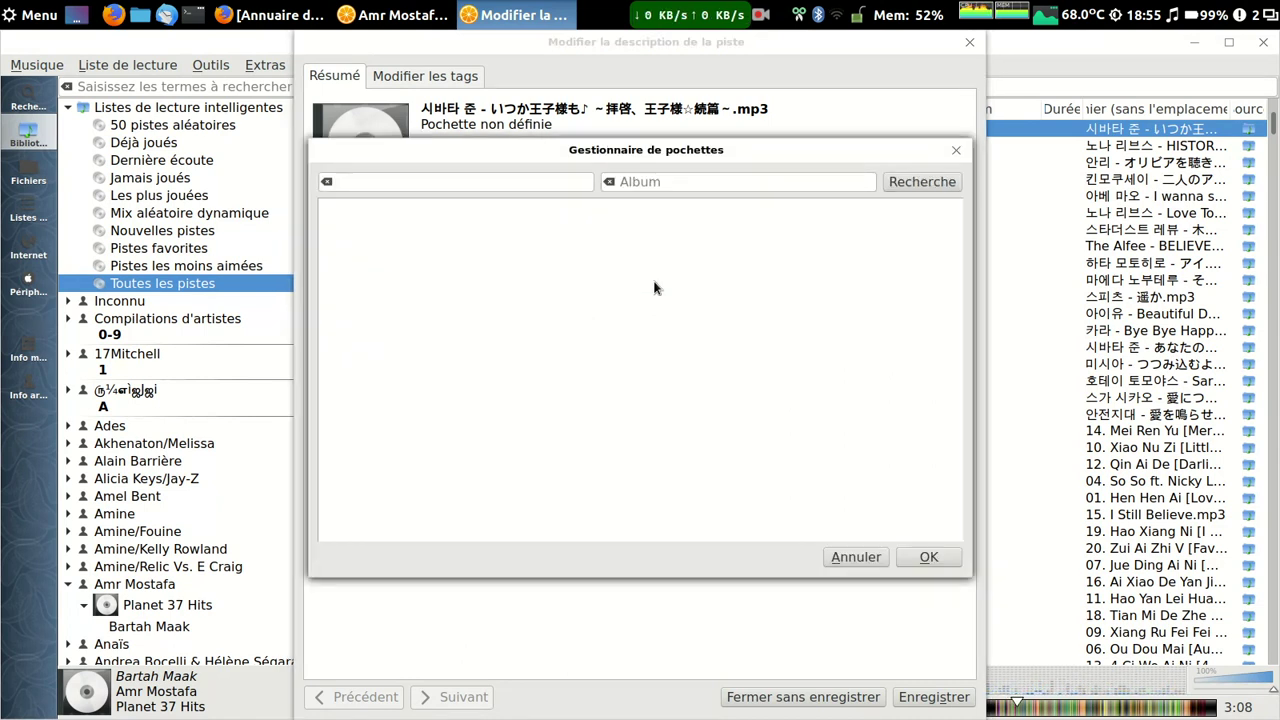
pyautogui.press('Escape')
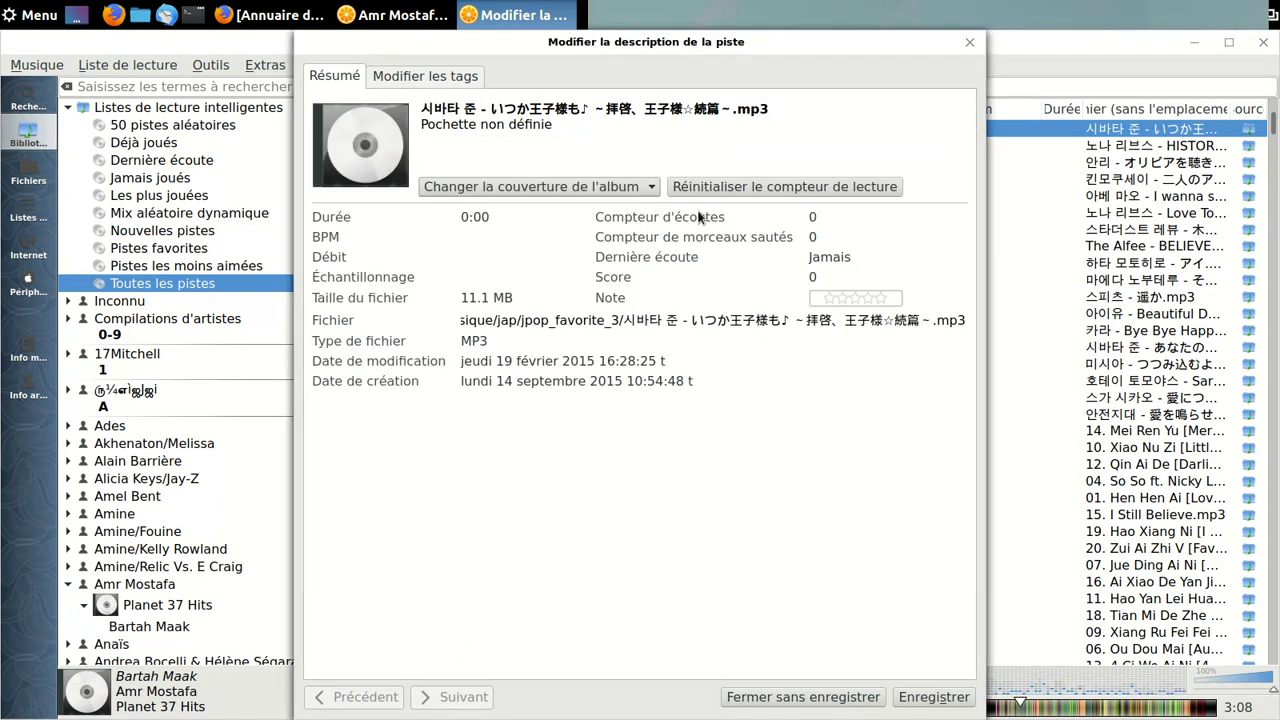
# Try to complete the first track's tags automatically, and close its description without saving
pyautogui.click(436, 76)
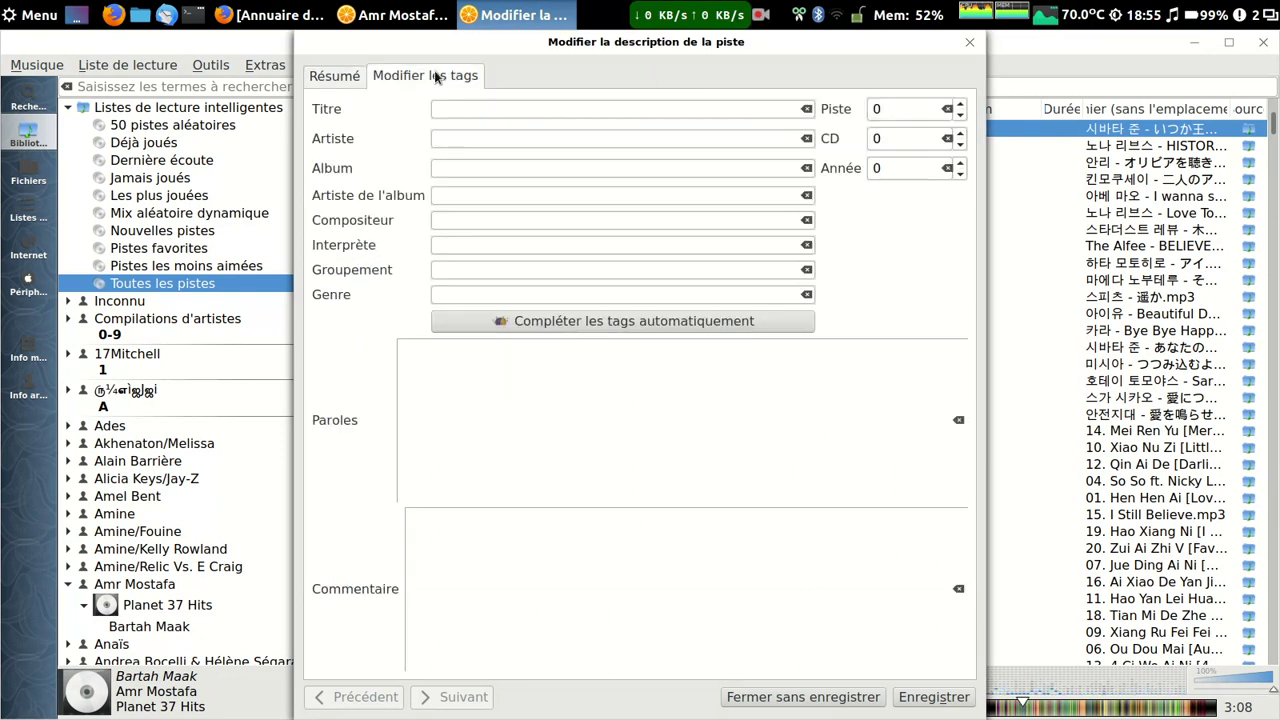
pyautogui.click(523, 108)
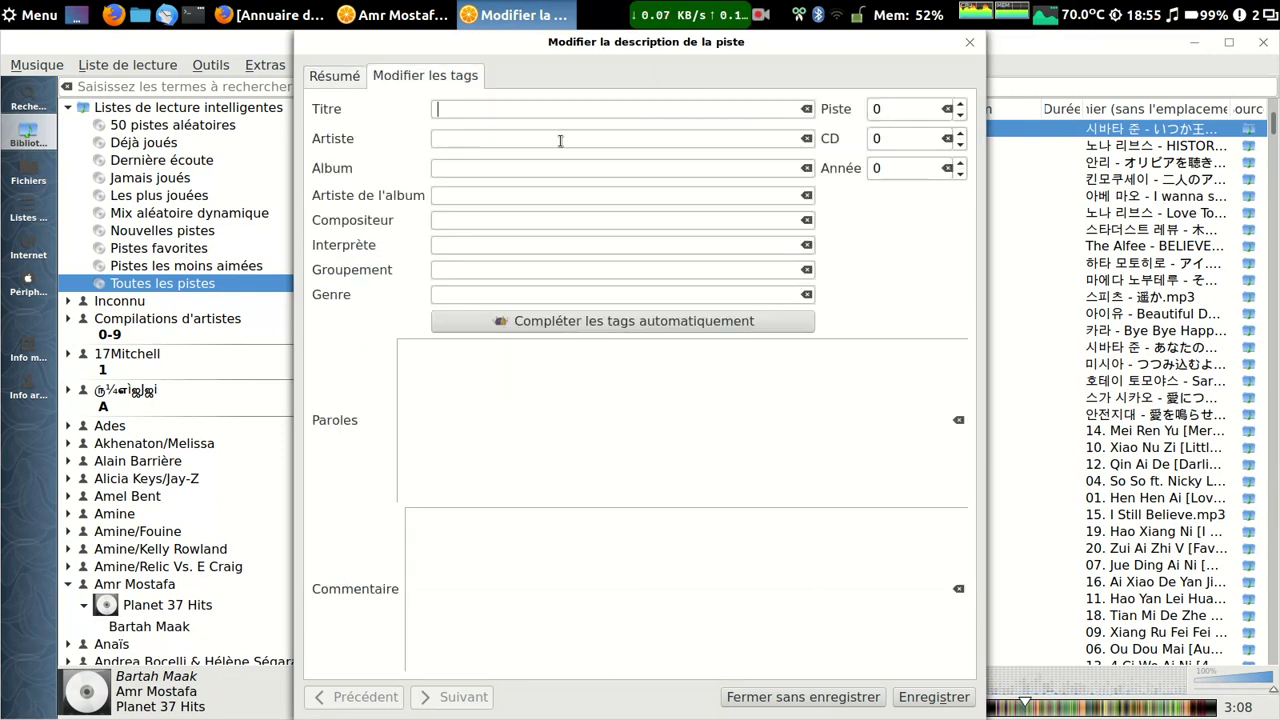
pyautogui.click(588, 330)
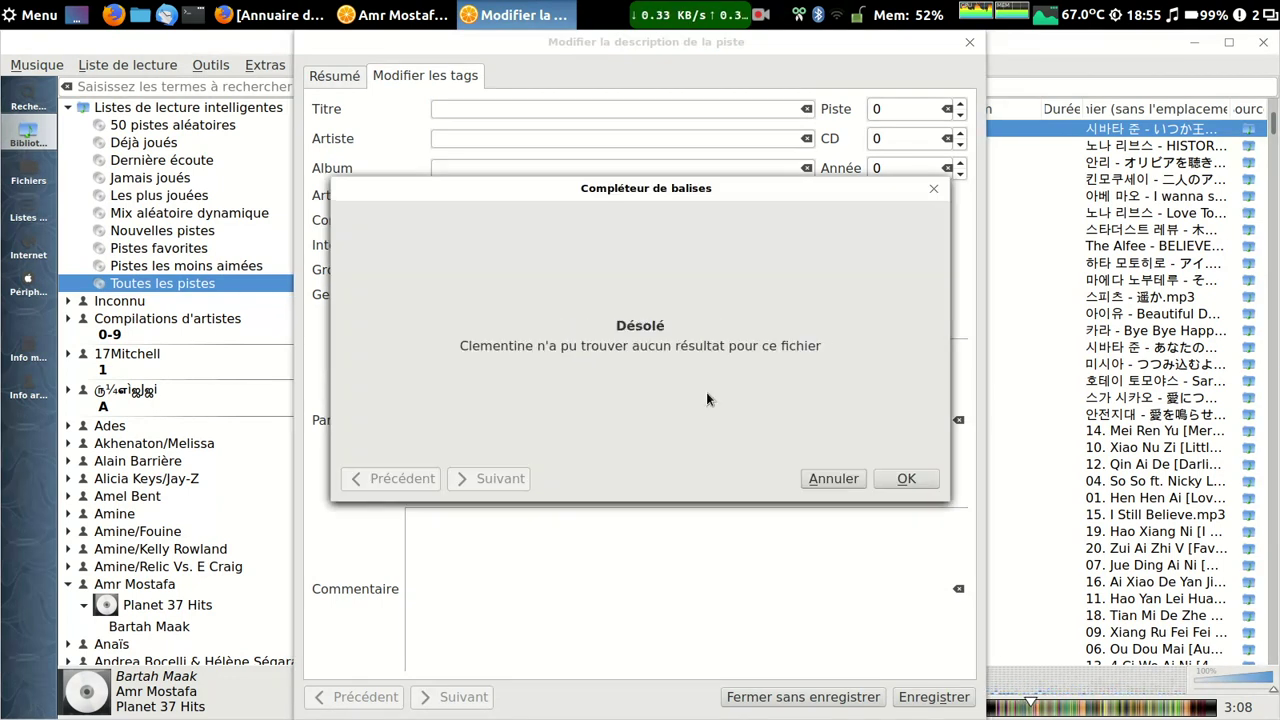
pyautogui.click(903, 482)
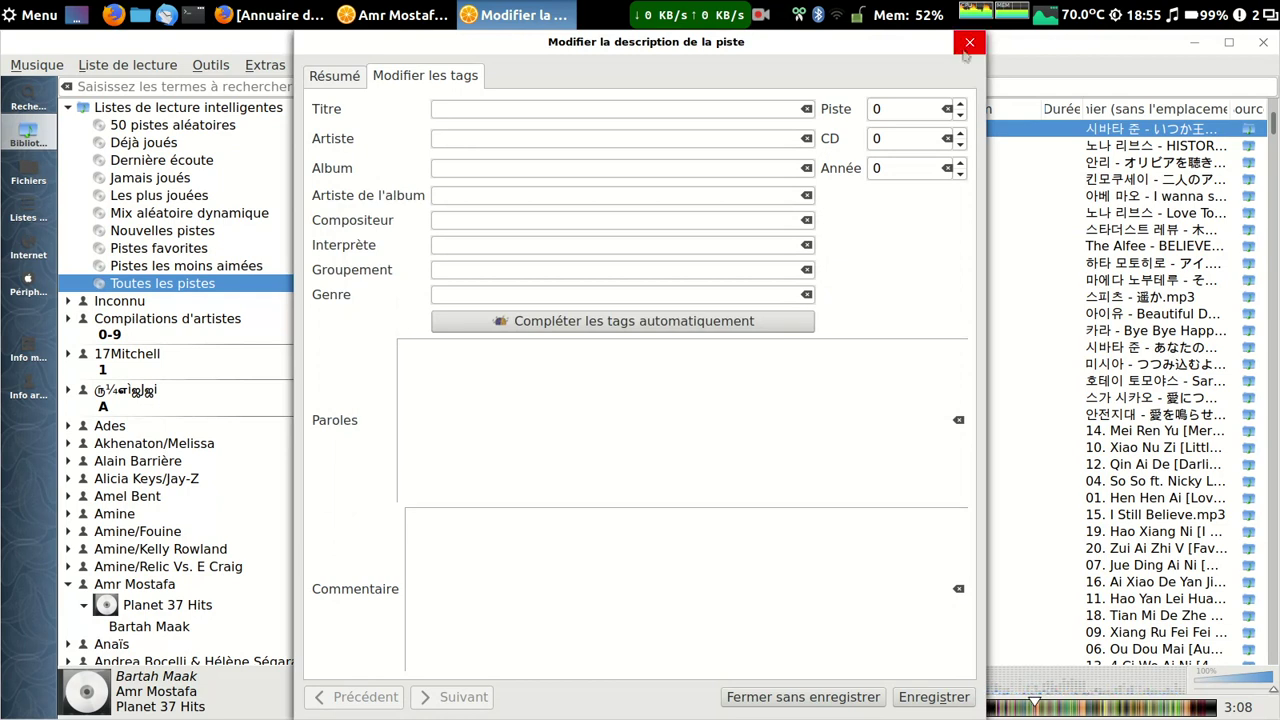
pyautogui.click(968, 43)
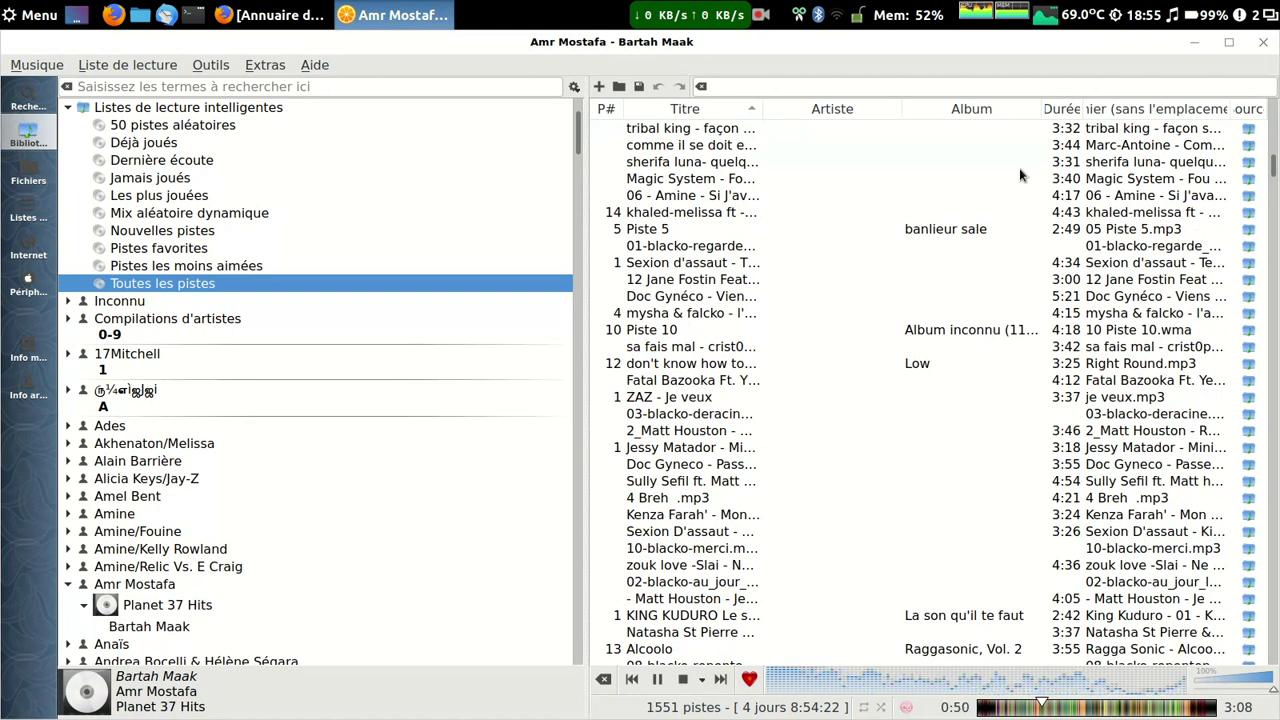
# Complete the tags of the "tribal king" track automatically with the suggested title Façon Sex (radio edit), artist Tribal King, year 2006
pyautogui.click(643, 133)
pyautogui.rightClick(643, 133)
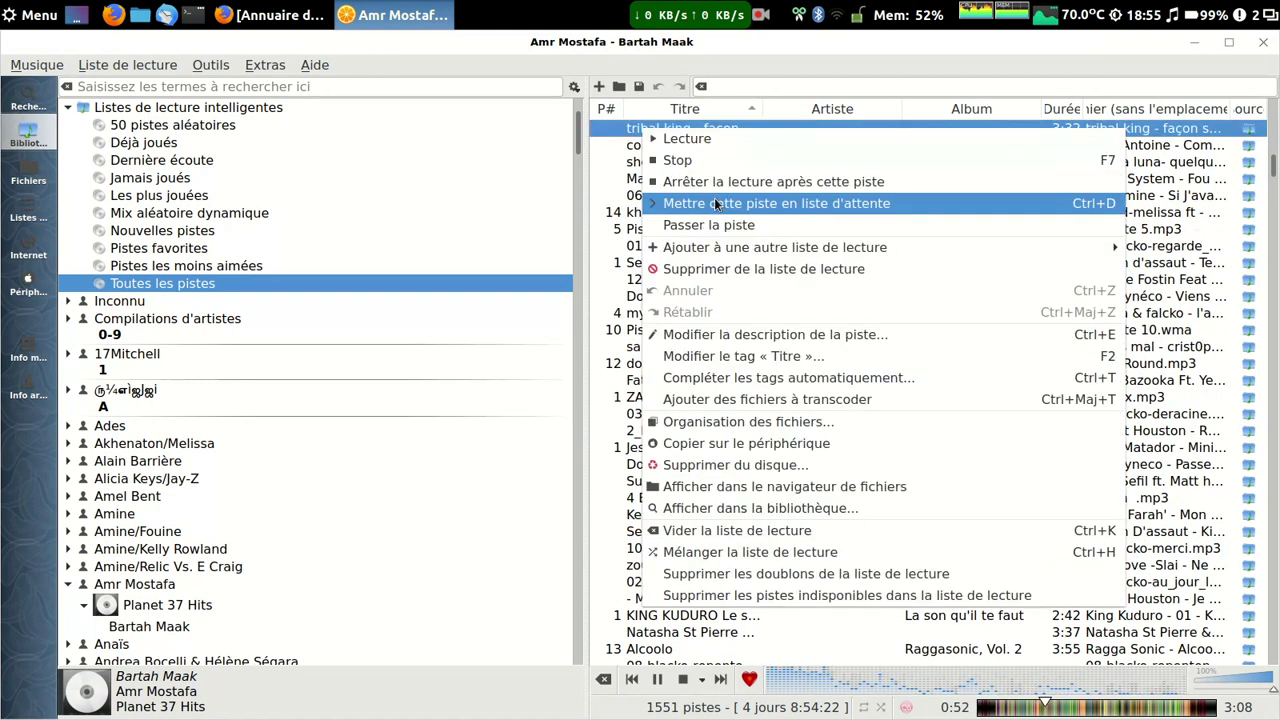
pyautogui.moveTo(713, 247)
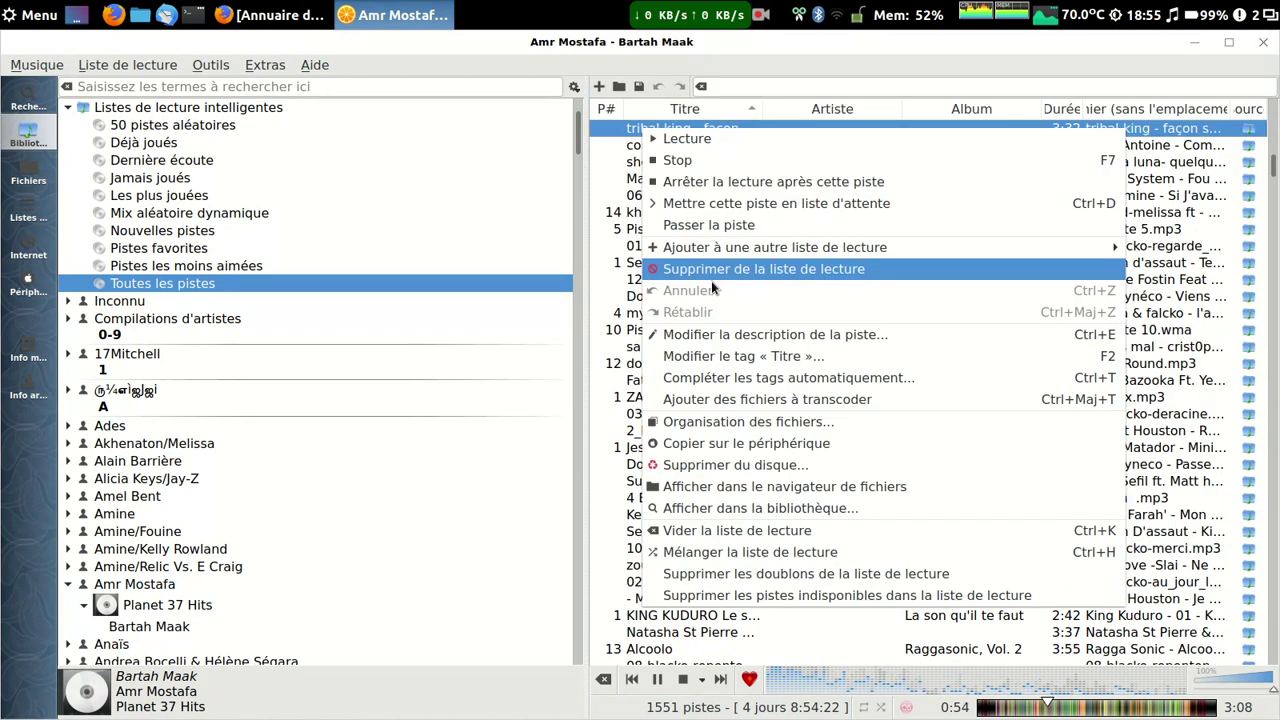
pyautogui.click(717, 339)
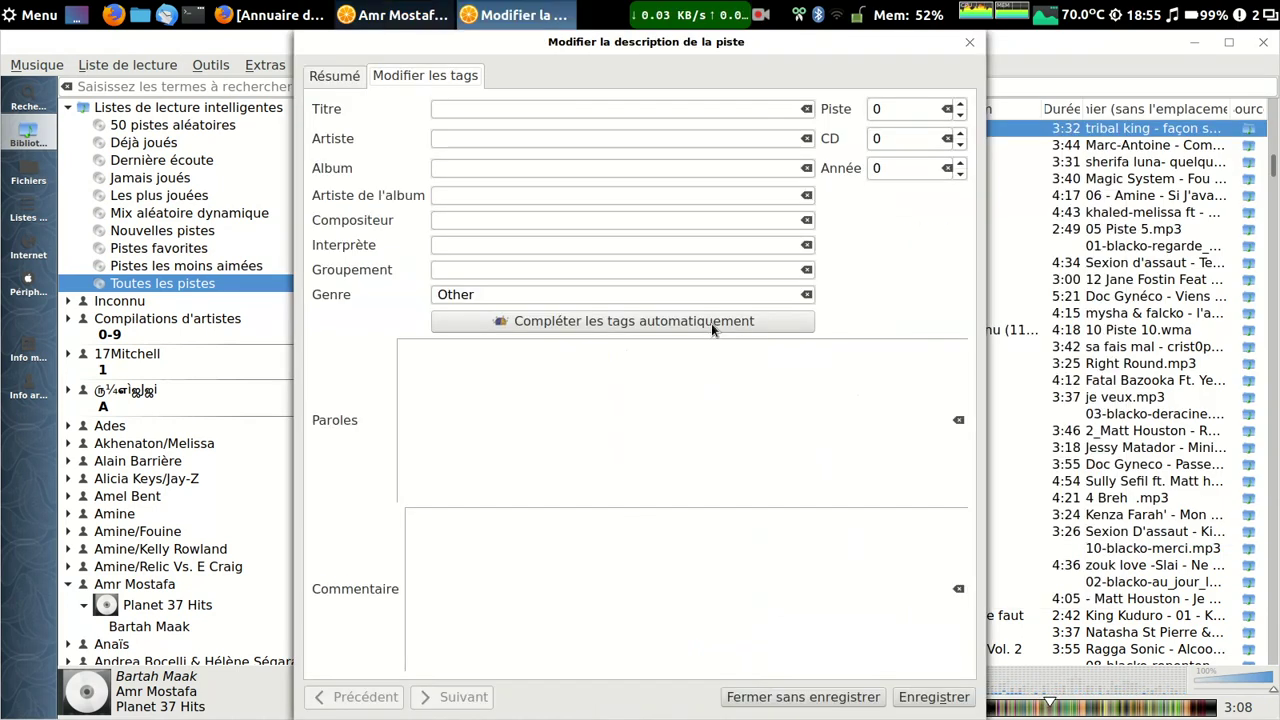
pyautogui.click(711, 323)
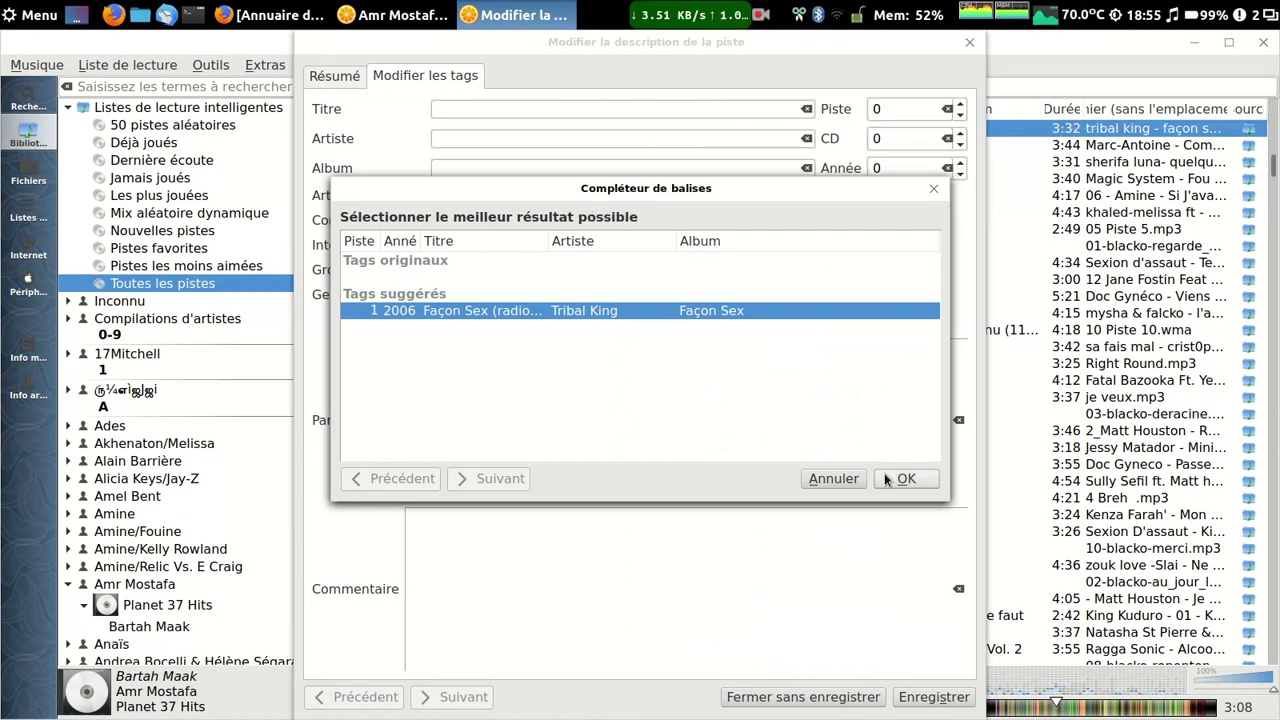
pyautogui.click(886, 479)
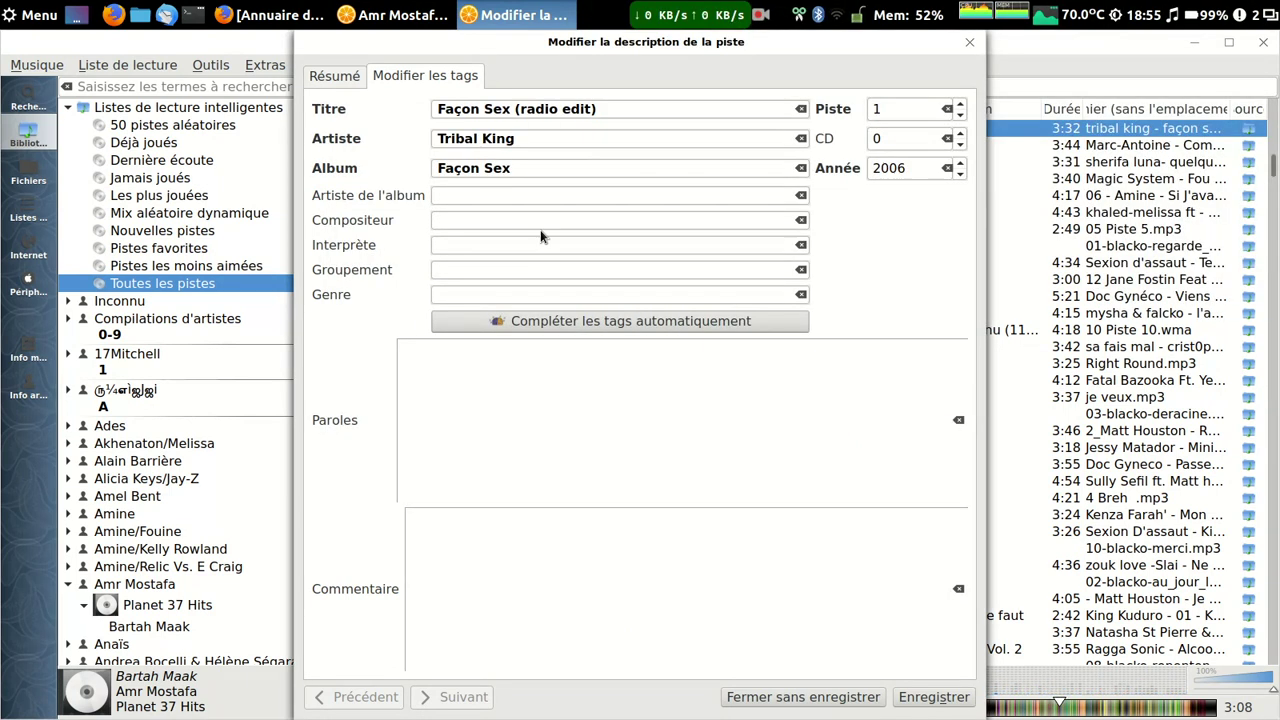
# Complete the first track's tags automatically with the suggested title Façon Sex (radio edit) and album Façon Sex, and save the description
pyautogui.click(740, 321)
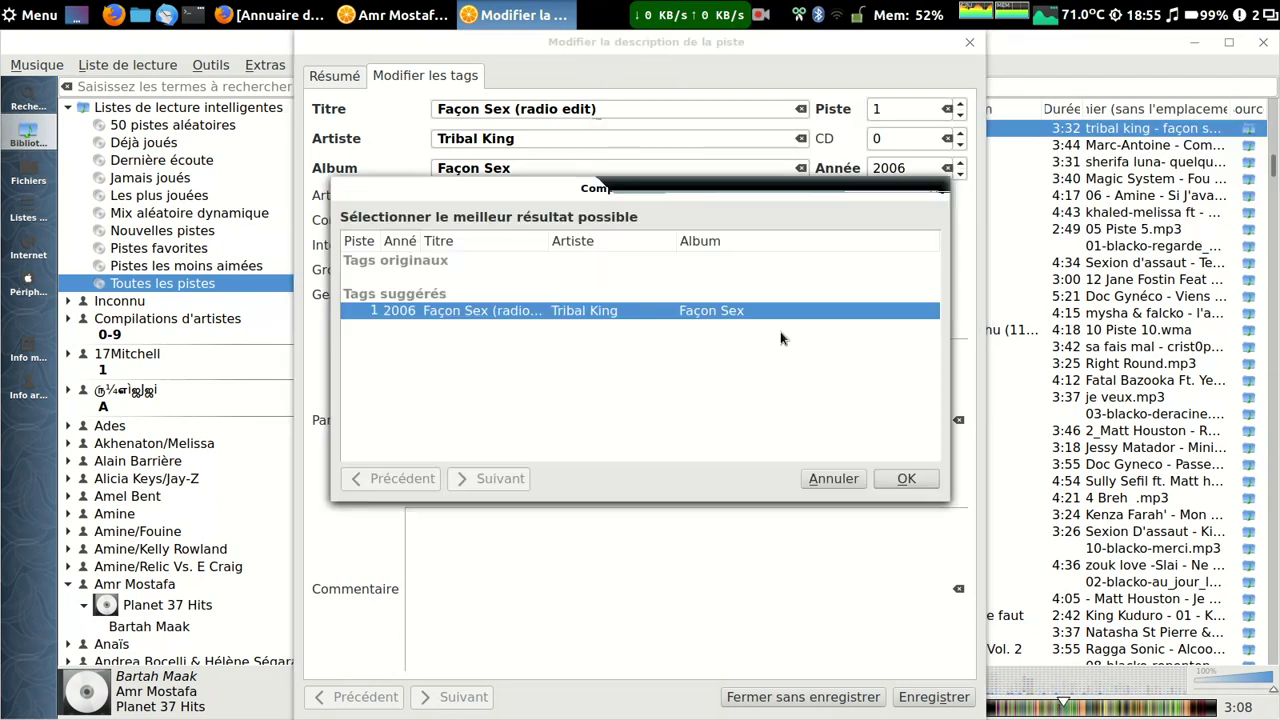
pyautogui.click(903, 478)
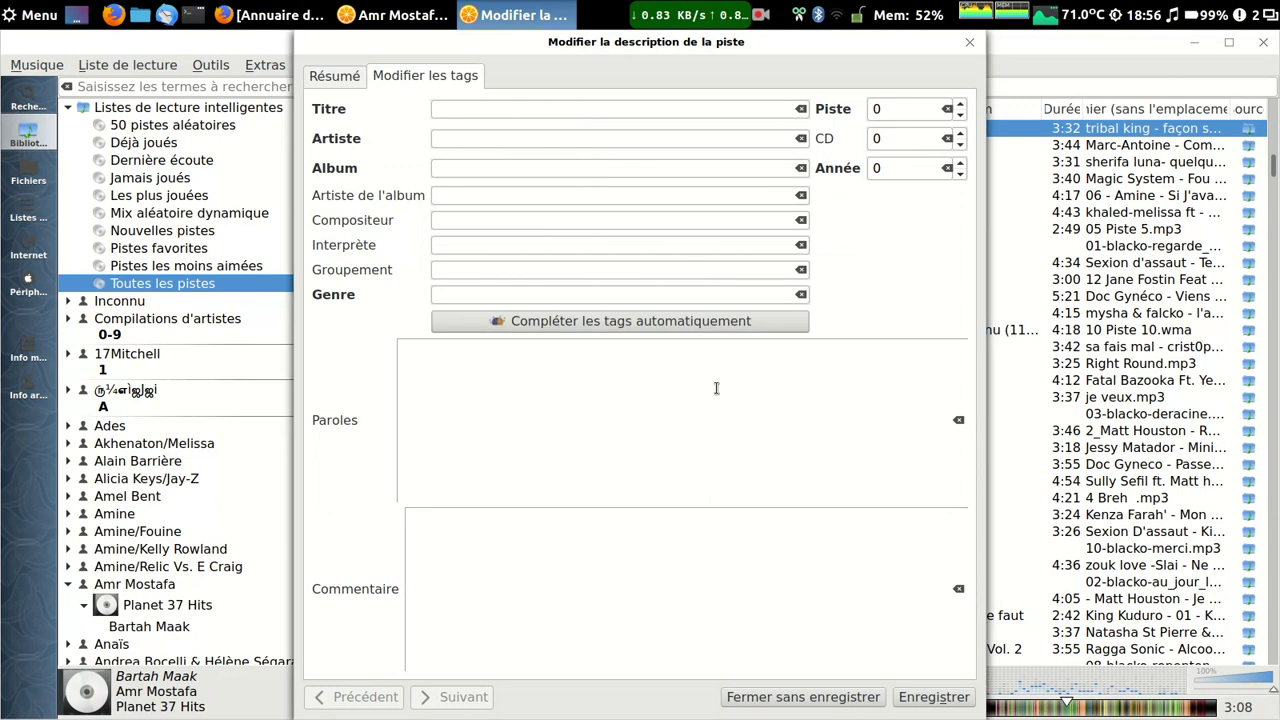
pyautogui.click(656, 322)
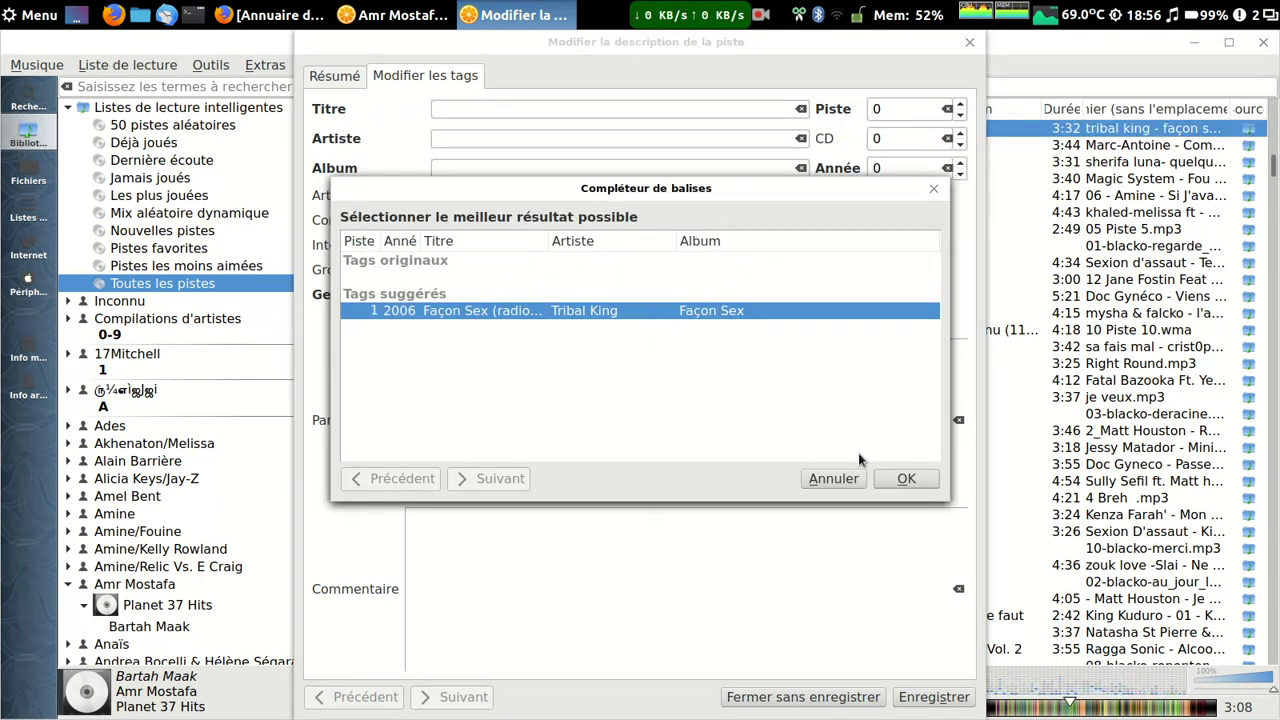
pyautogui.click(905, 478)
pyautogui.click(925, 703)
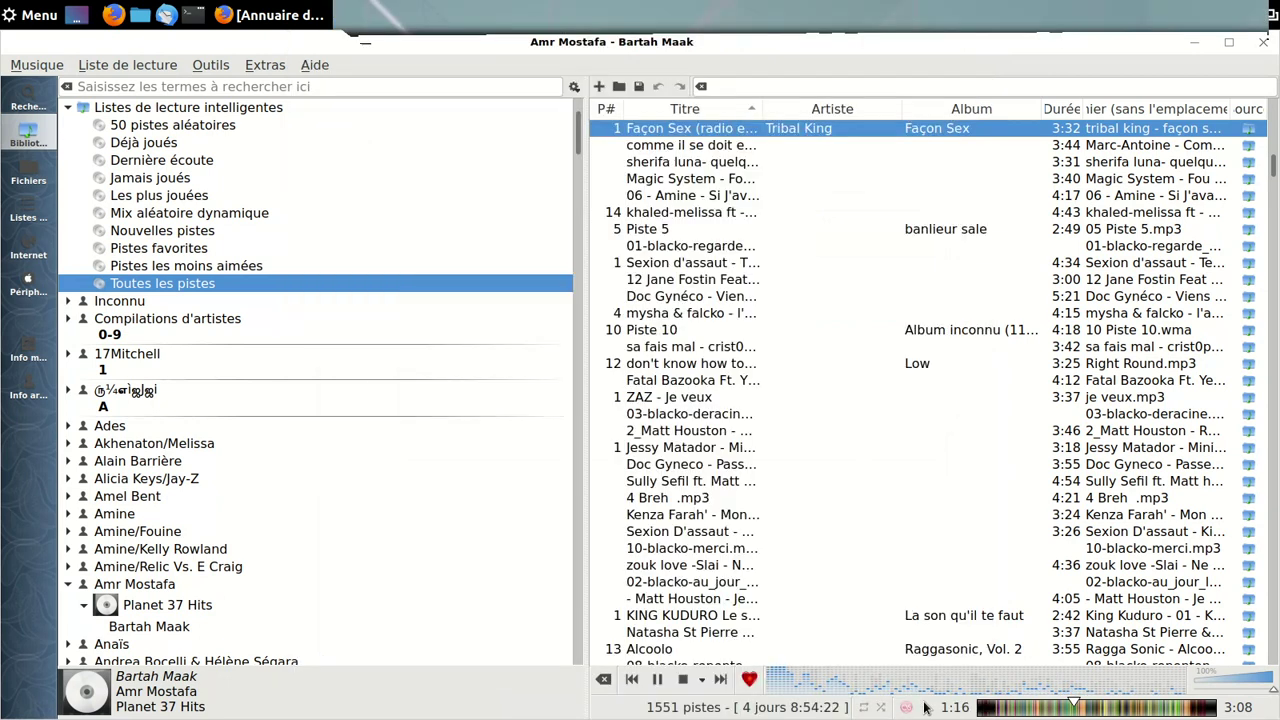
# Open the file organisation options for the Façon Sex track and choose to keep the original files after copying
pyautogui.rightClick(651, 131)
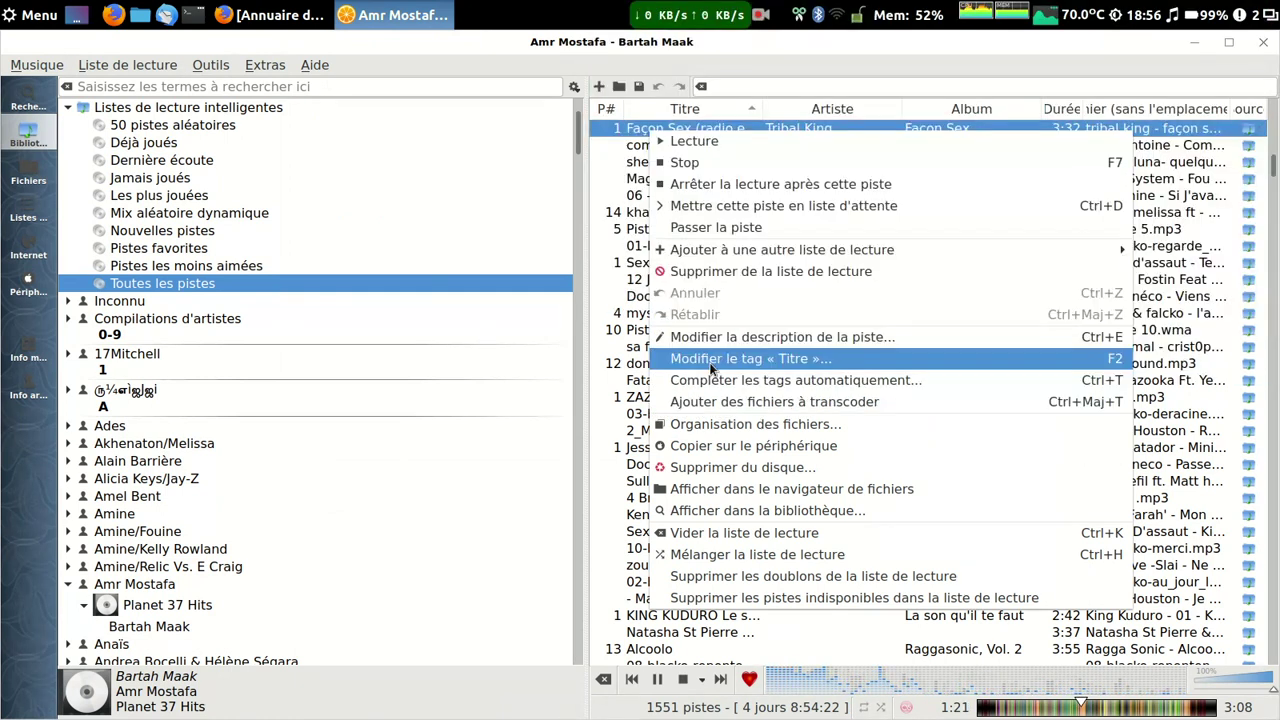
pyautogui.click(718, 426)
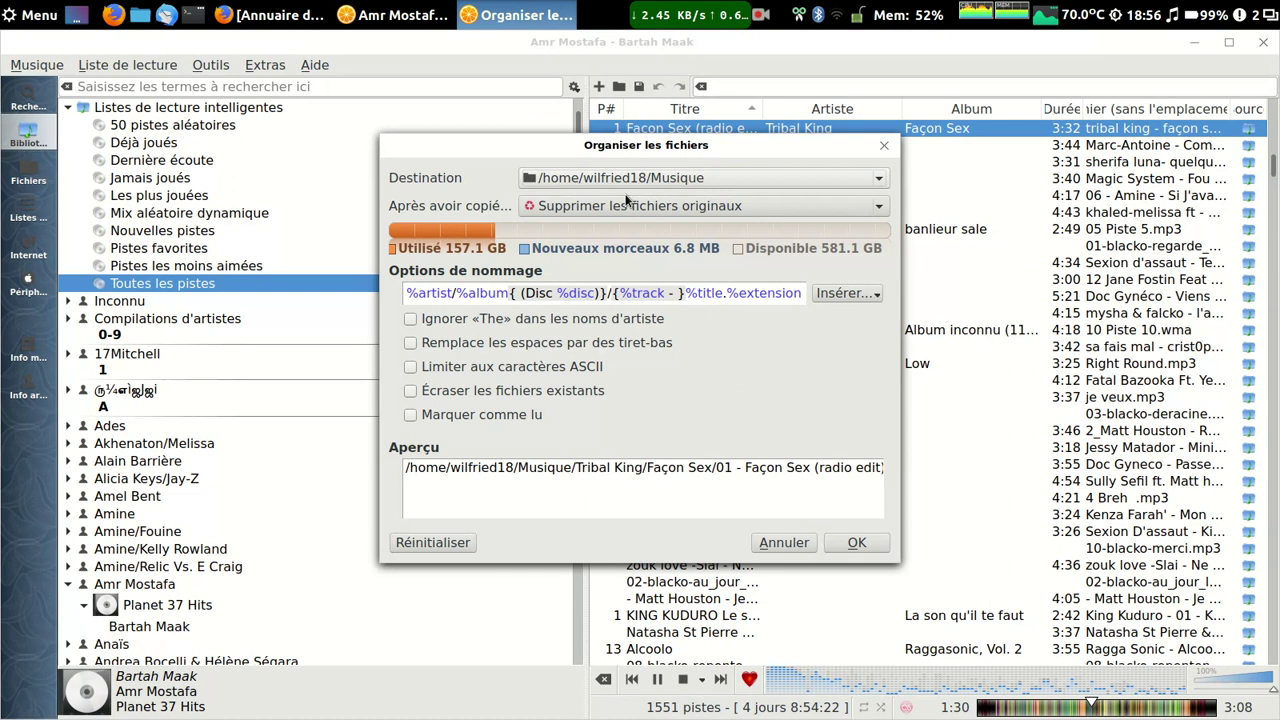
pyautogui.click(627, 203)
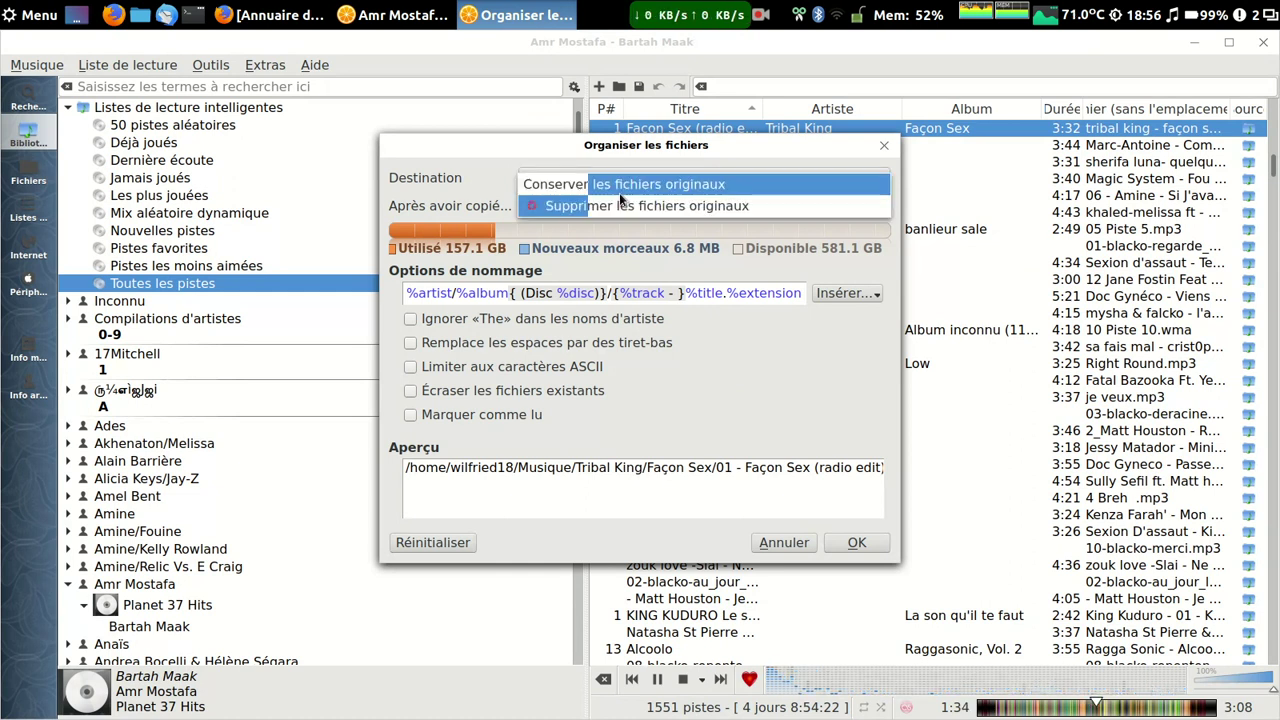
pyautogui.click(619, 191)
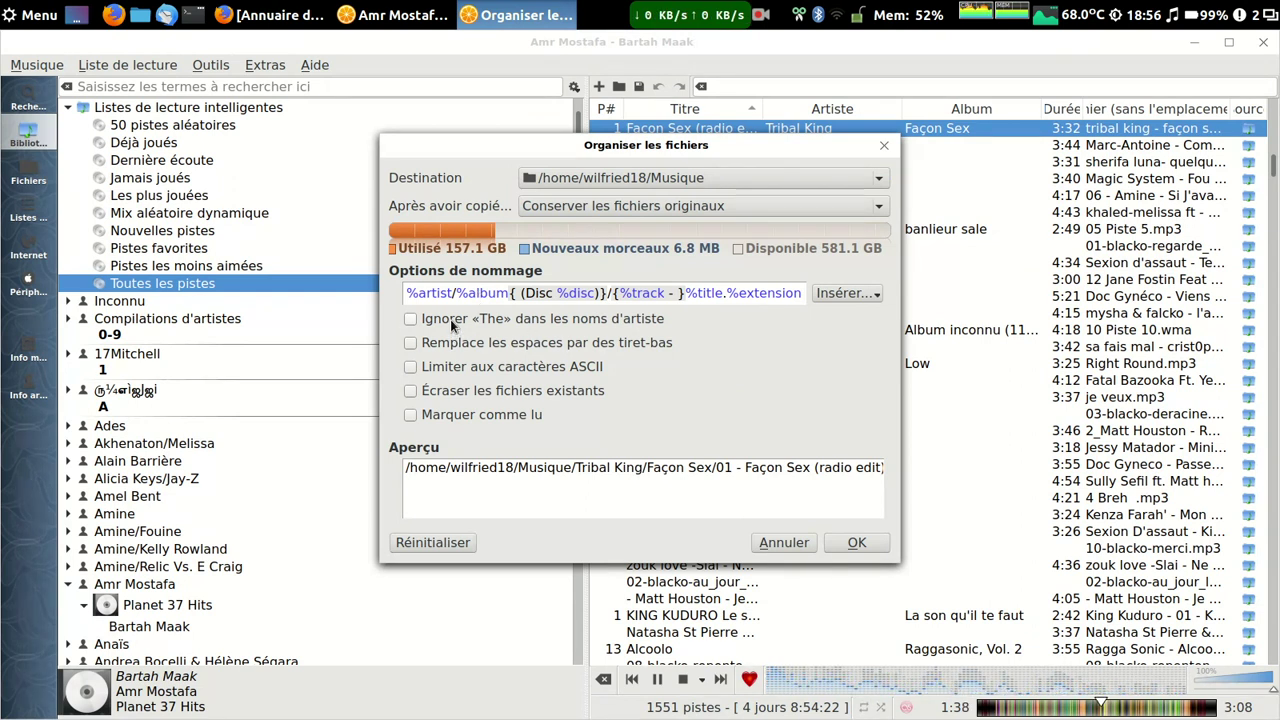
pyautogui.moveTo(450, 322); pyautogui.dragTo(447, 418)
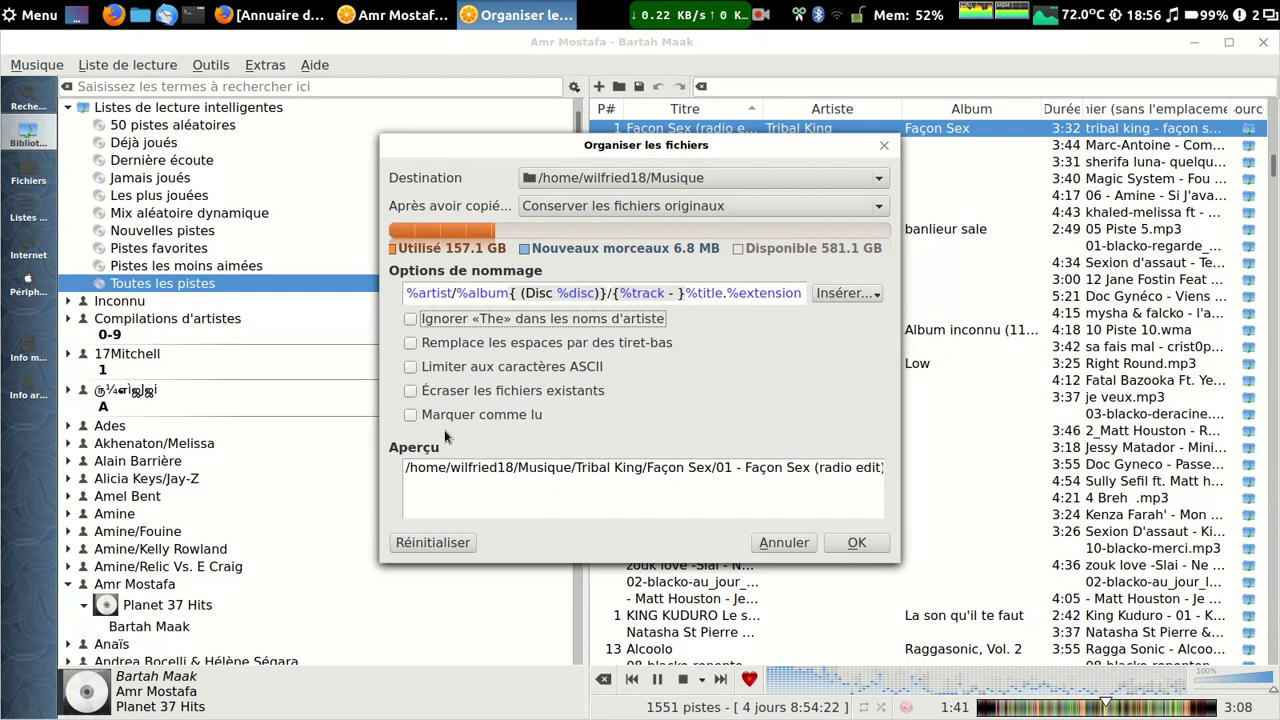
# Insert the genre variable into the file naming format, and leave the file organisation without applying it
pyautogui.click(866, 294)
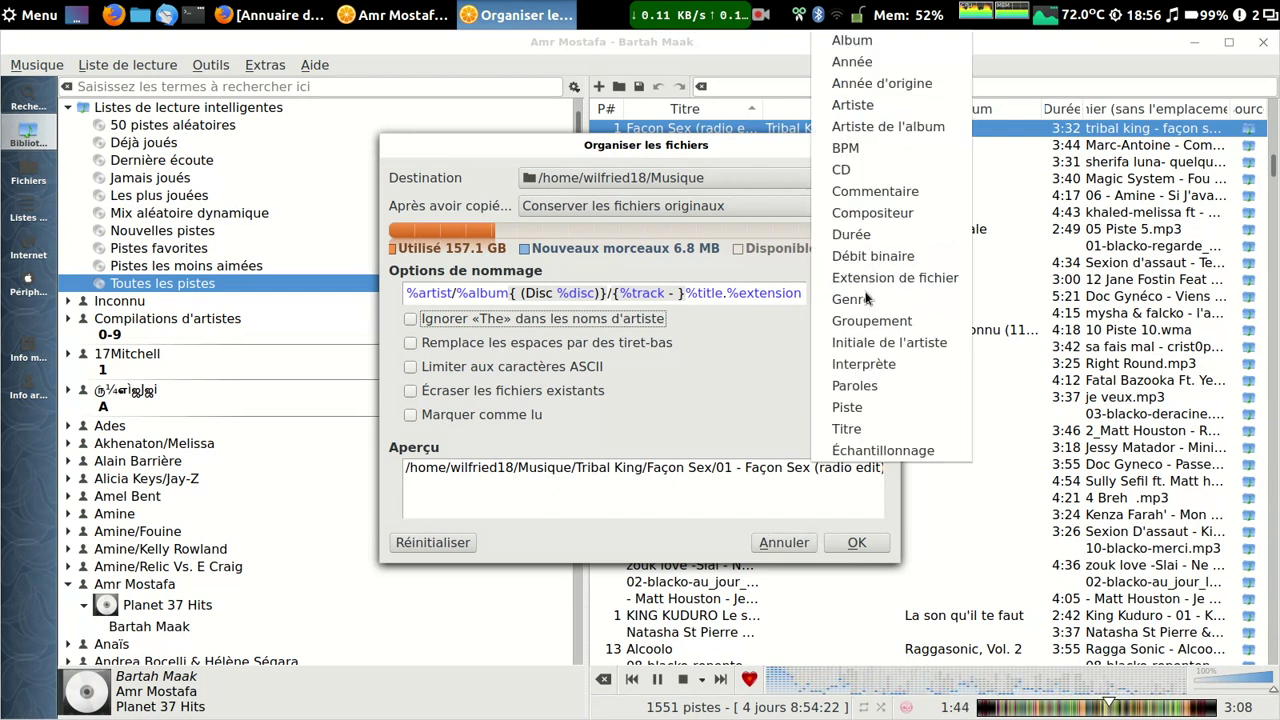
pyautogui.click(858, 301)
pyautogui.click(850, 292)
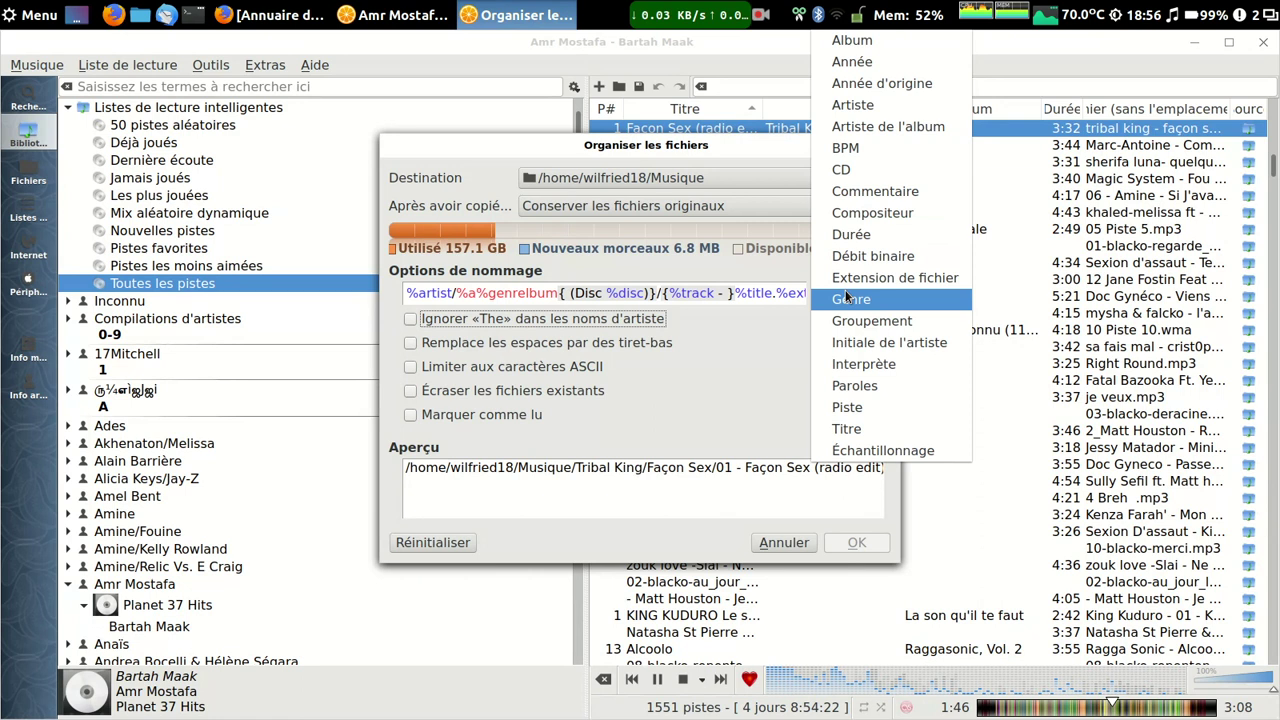
pyautogui.press('Escape')
pyautogui.press('Escape')
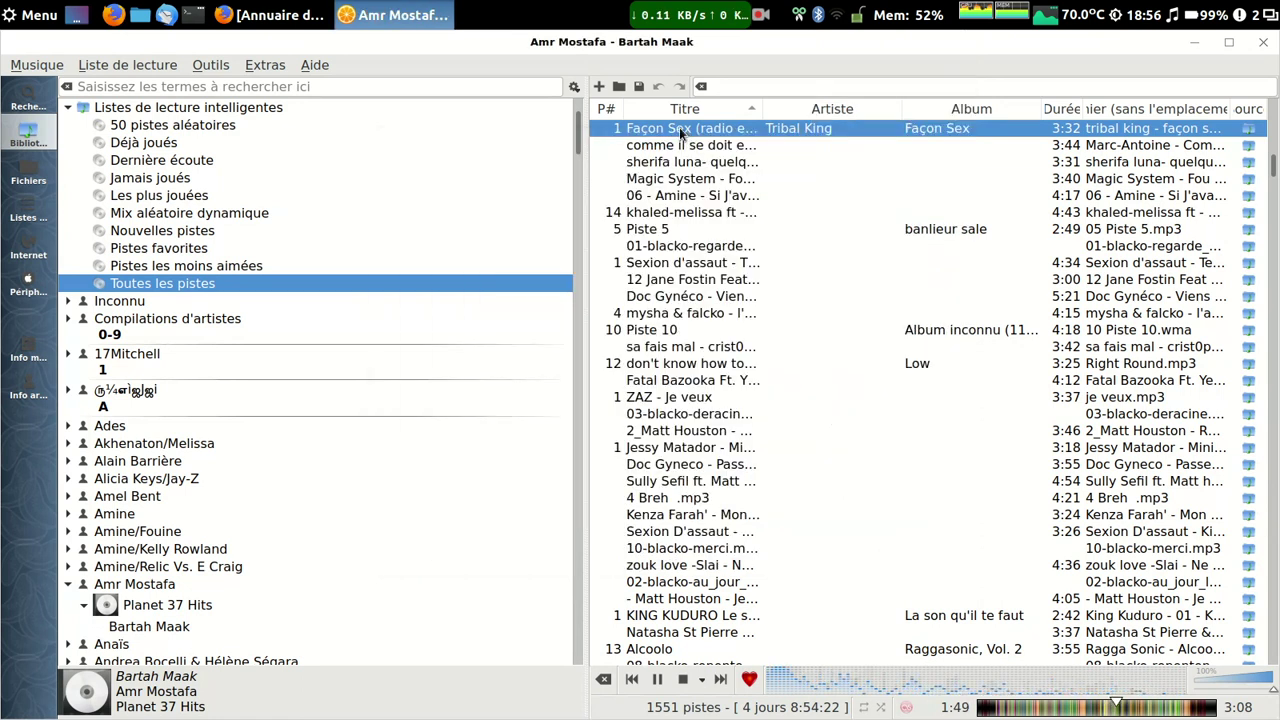
# Show the Façon Sex track's location in the file browser, and close the Double Commander window
pyautogui.rightClick(680, 128)
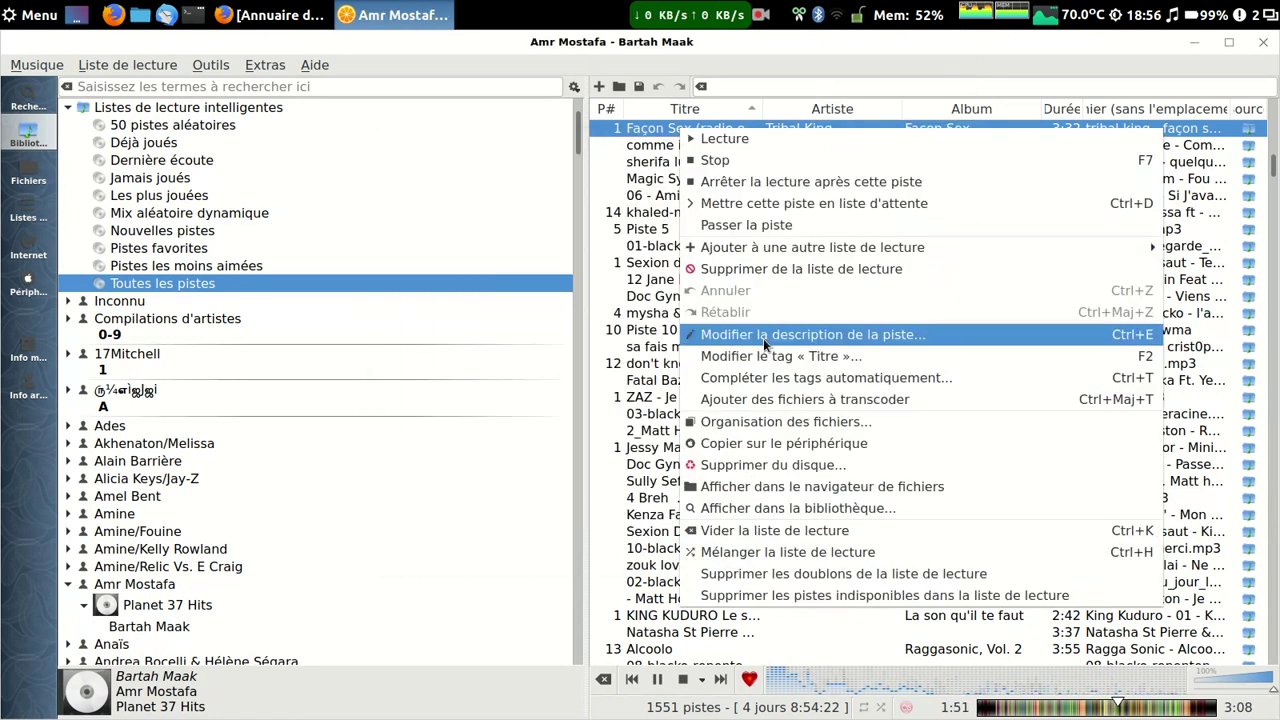
pyautogui.click(803, 490)
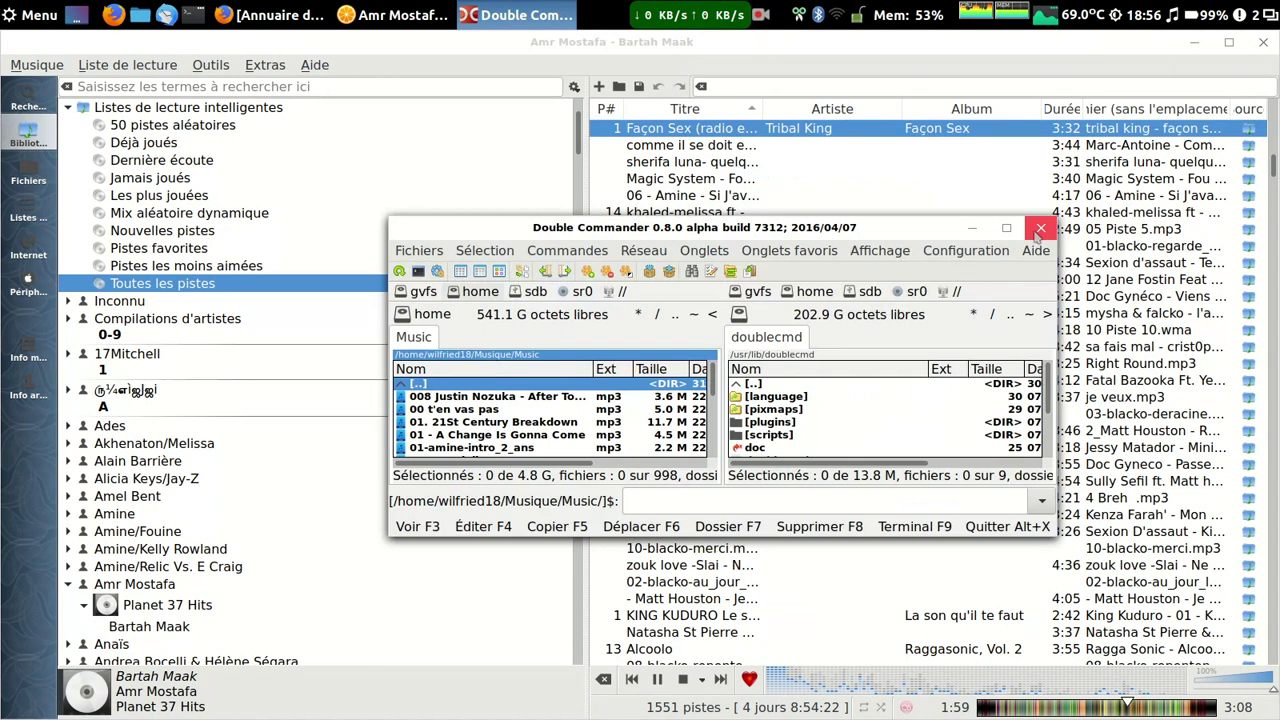
pyautogui.click(1040, 229)
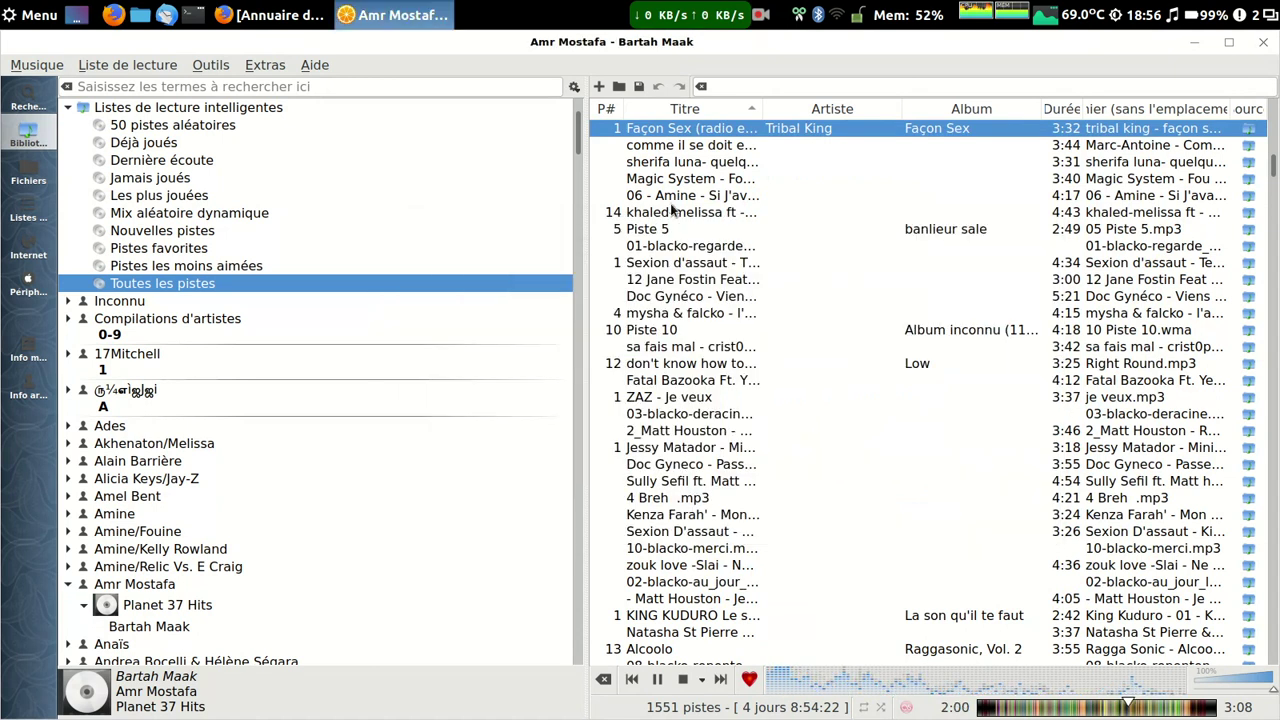
pyautogui.rightClick(688, 127)
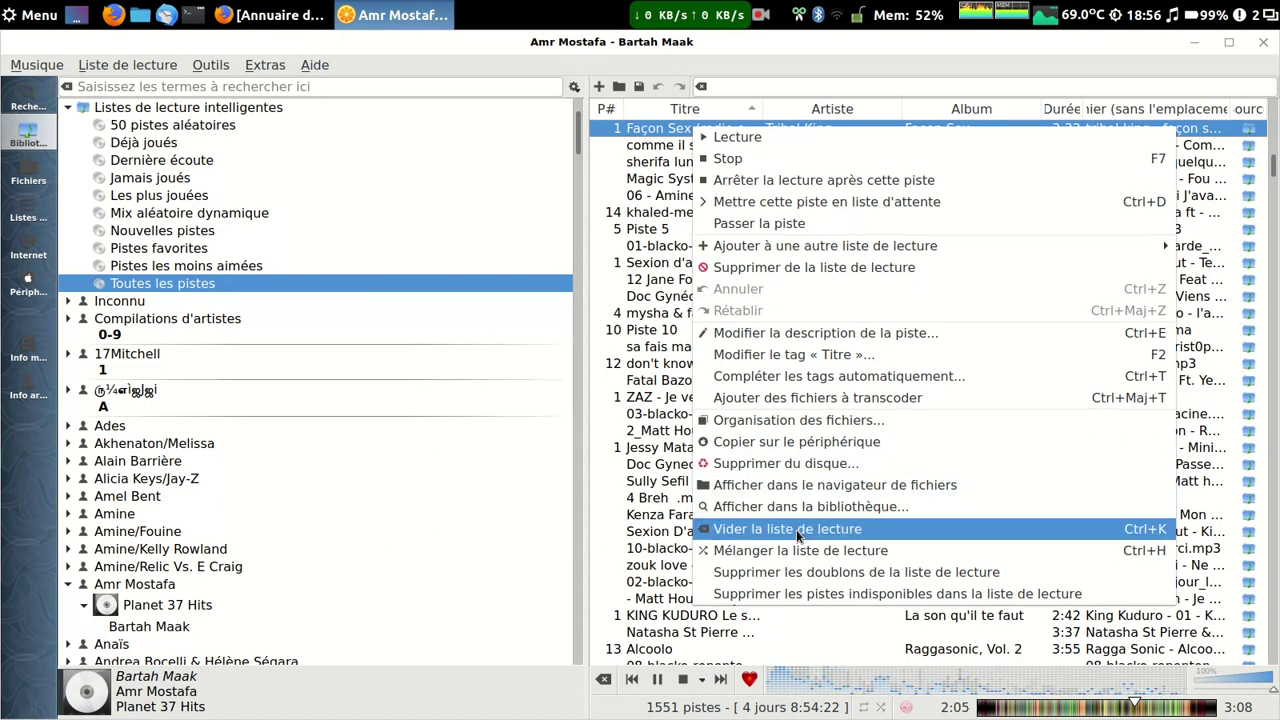
pyautogui.click(808, 619)
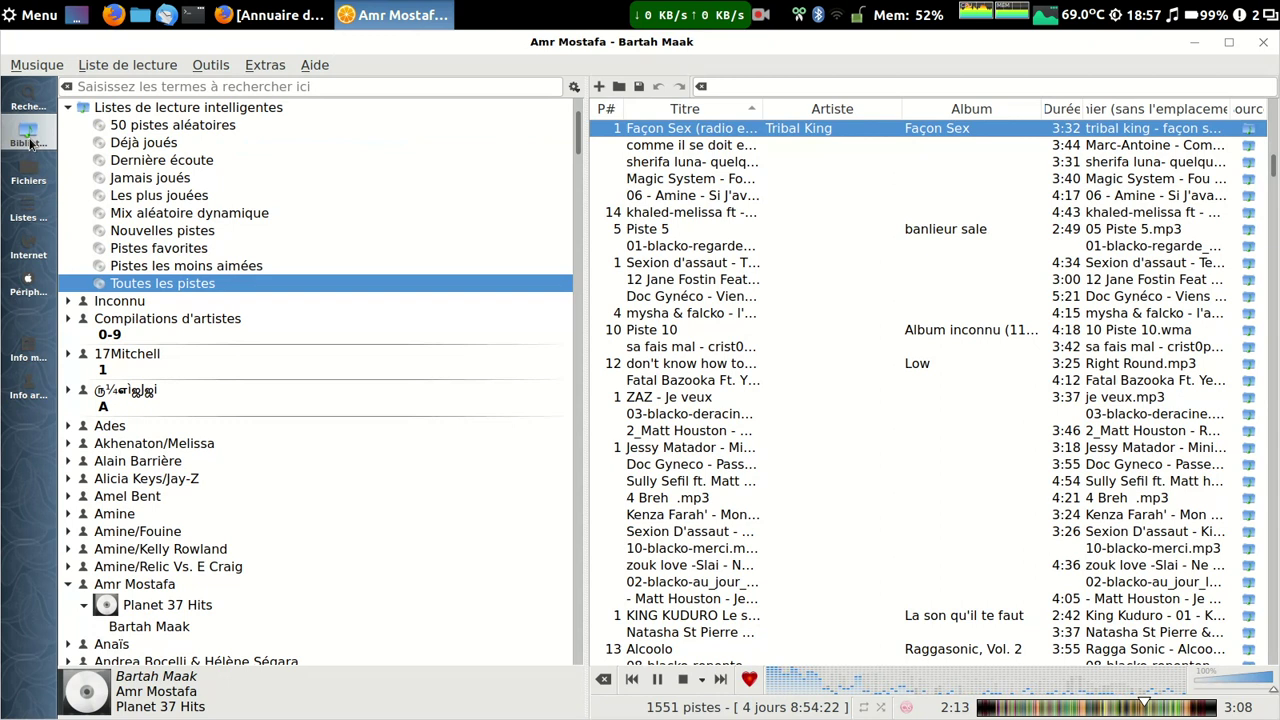
# Search all music sources for "jpop" and add the third track of the VREATH compilation album to the current playlist
pyautogui.click(28, 97)
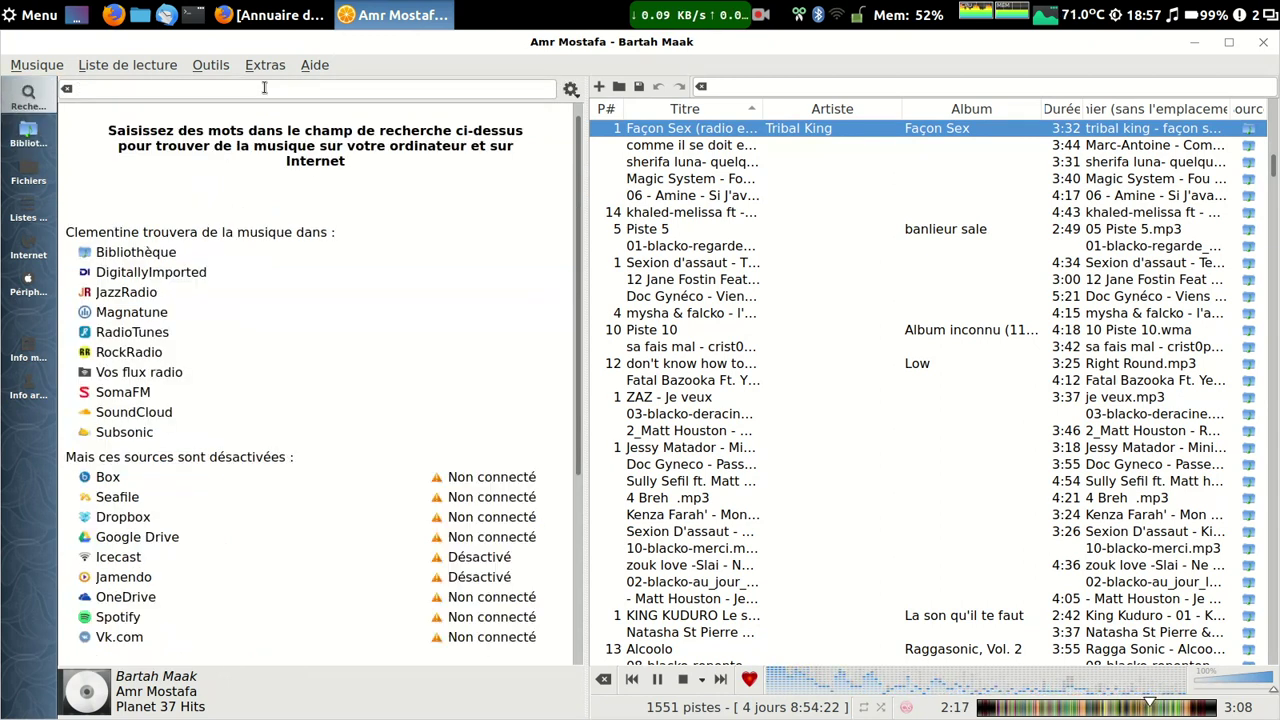
pyautogui.write('jpop')
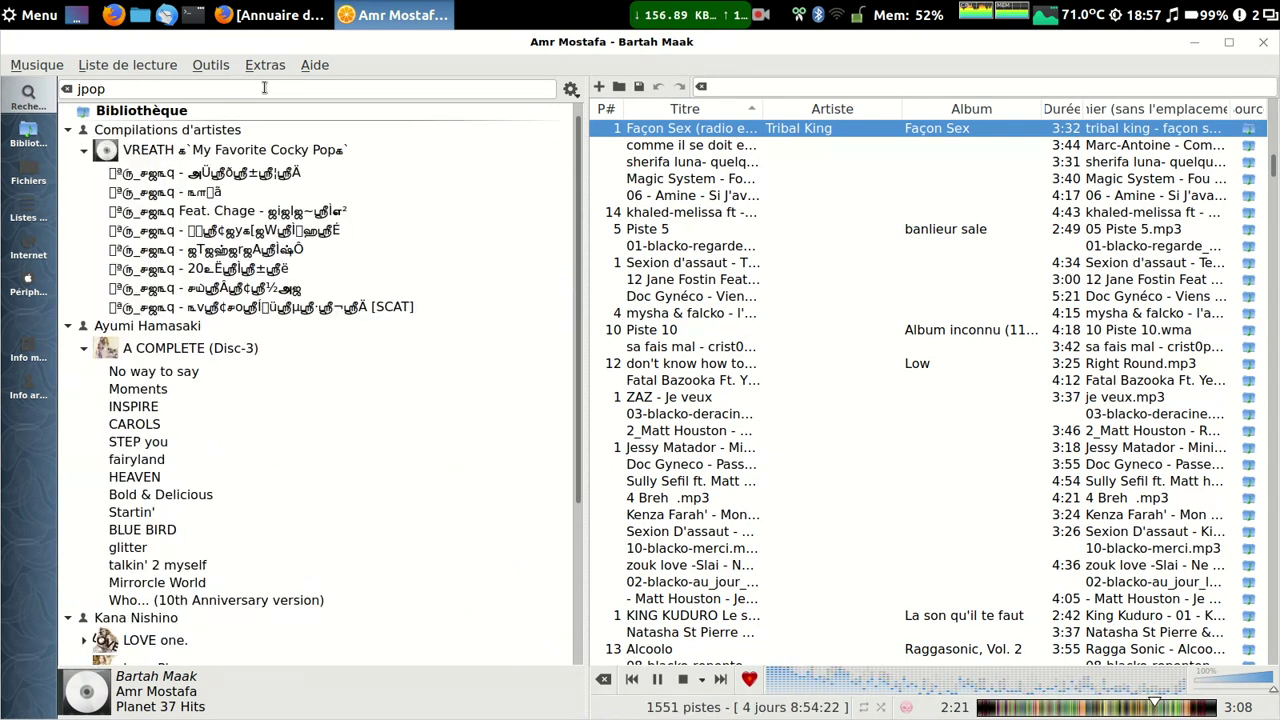
pyautogui.doubleClick(141, 212)
# View the actions available for the added search result, and play Tears of Joy from the album Best Harvest
pyautogui.rightClick(141, 212)
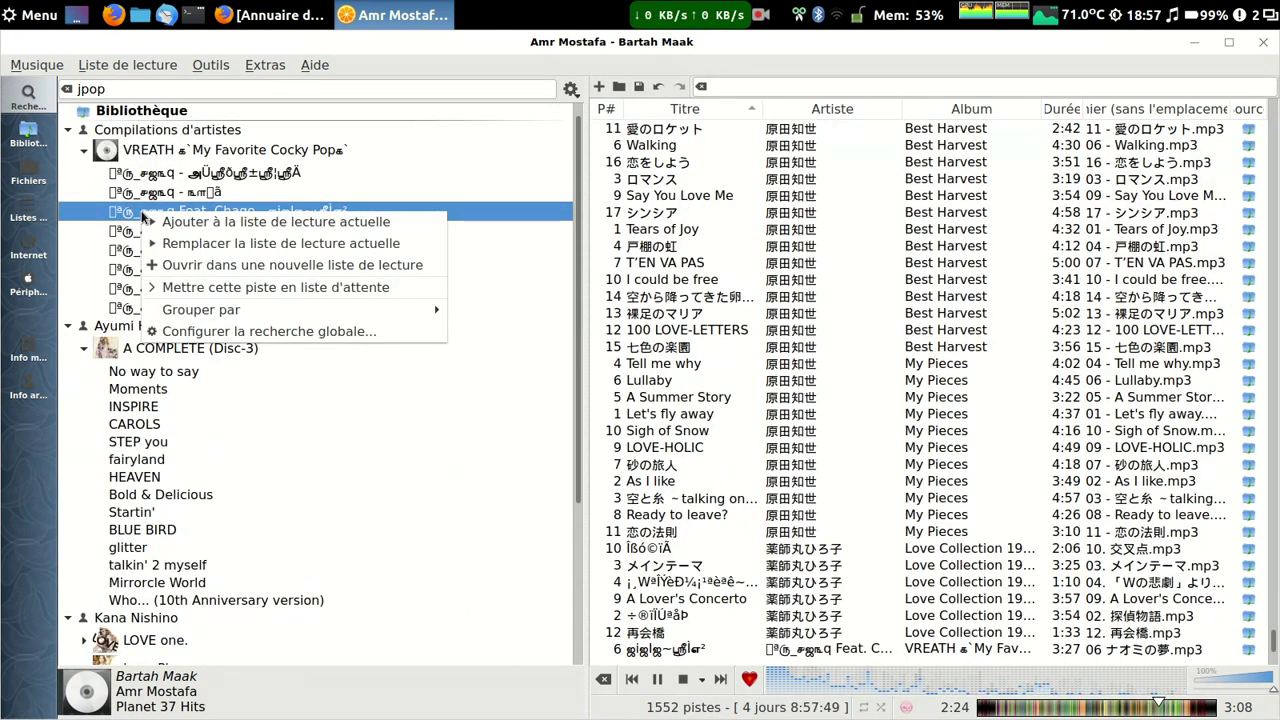
pyautogui.click(631, 245)
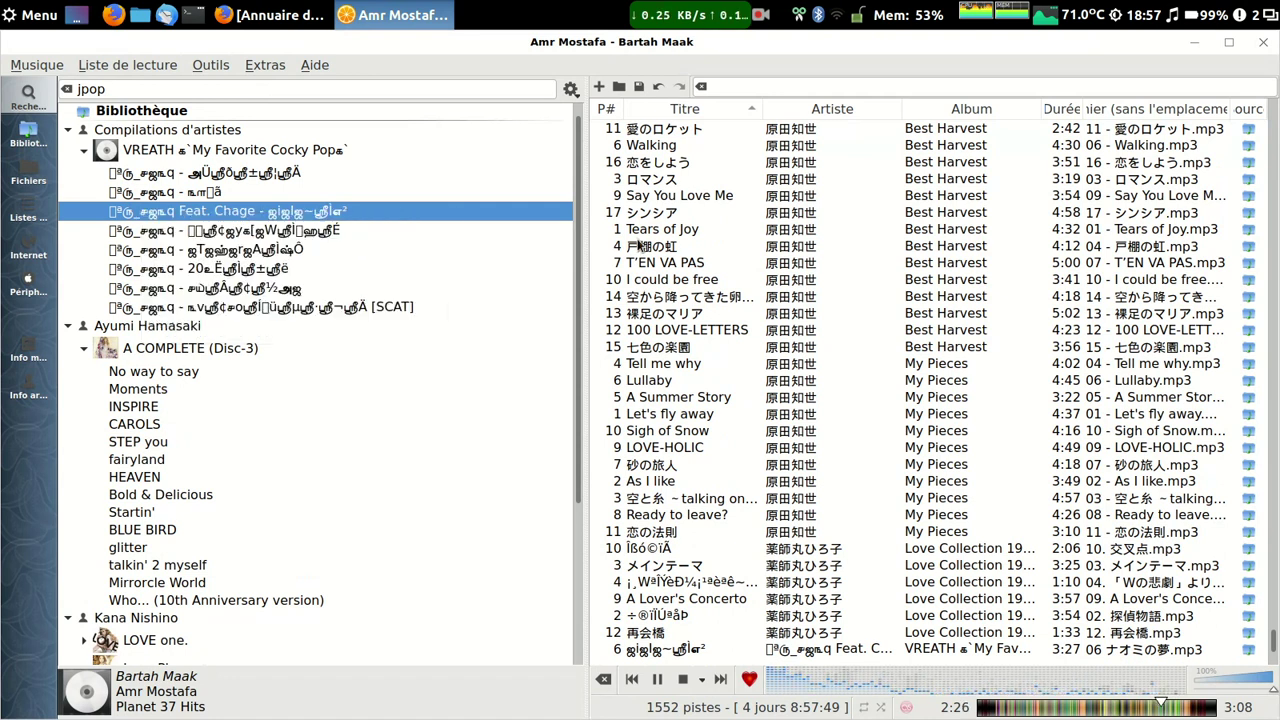
pyautogui.doubleClick(631, 236)
# Open the global search configuration from the found track and examine the audio playback preferences, including fading and audio output
pyautogui.rightClick(224, 211)
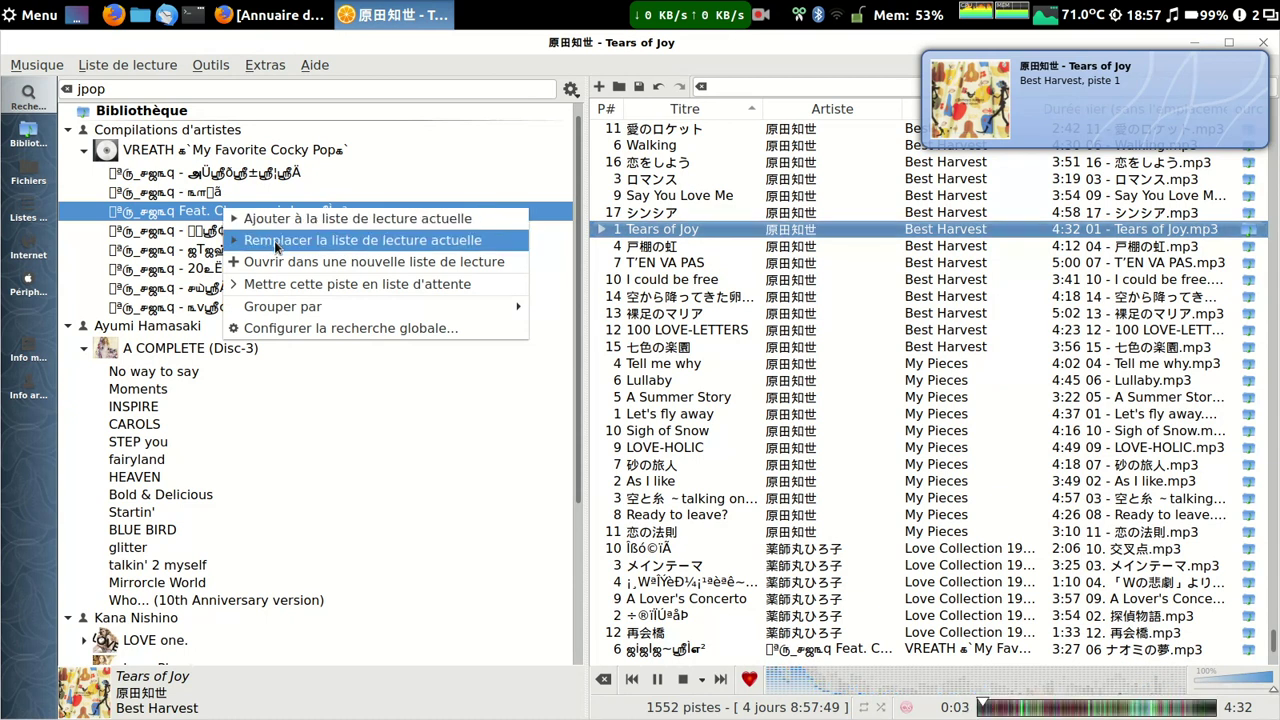
pyautogui.click(498, 329)
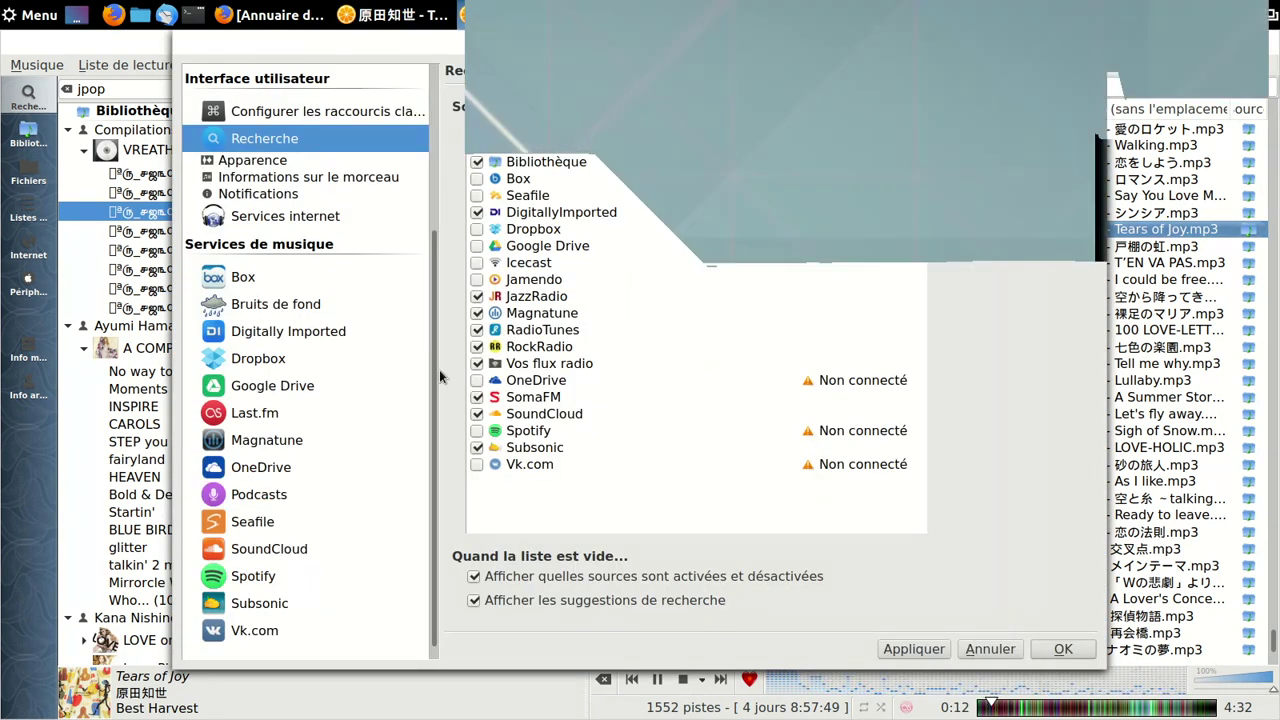
pyautogui.scroll(5, 380, 200)
pyautogui.click(353, 100)
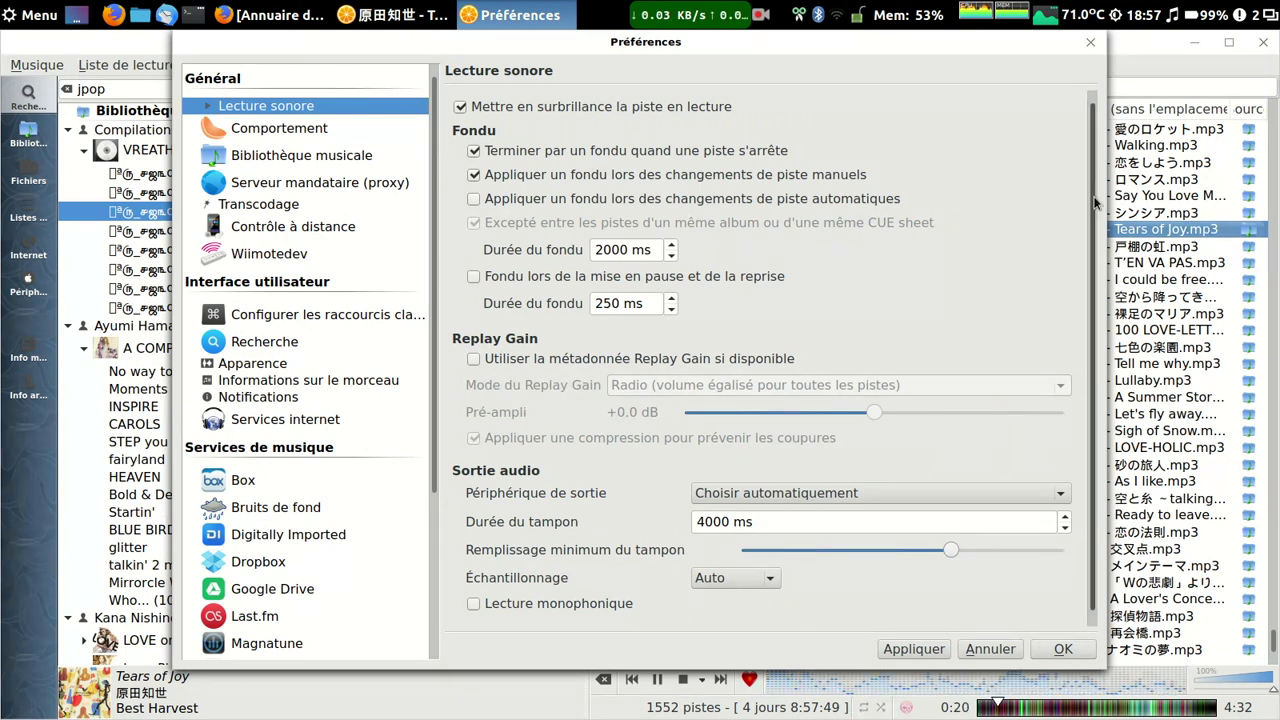
pyautogui.moveTo(1095, 203); pyautogui.dragTo(1093, 622)
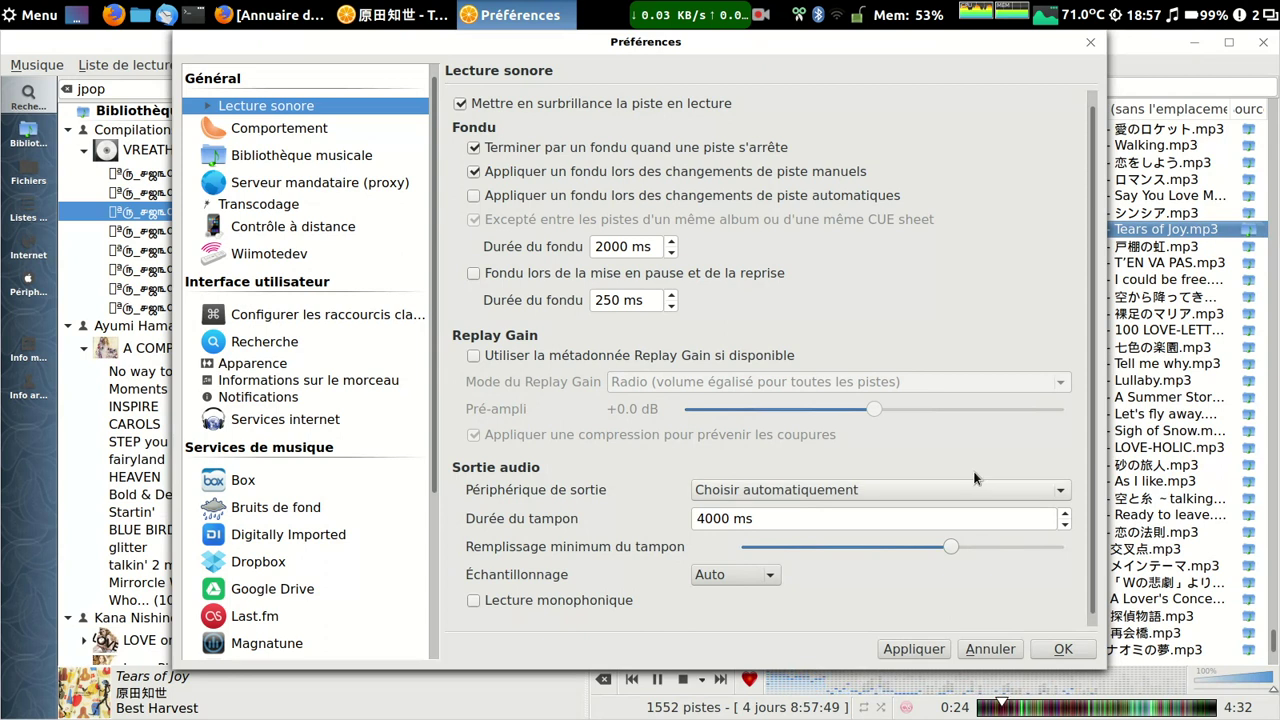
# Examine the preferences for behaviour, music library, proxy server and transcoding
pyautogui.click(258, 128)
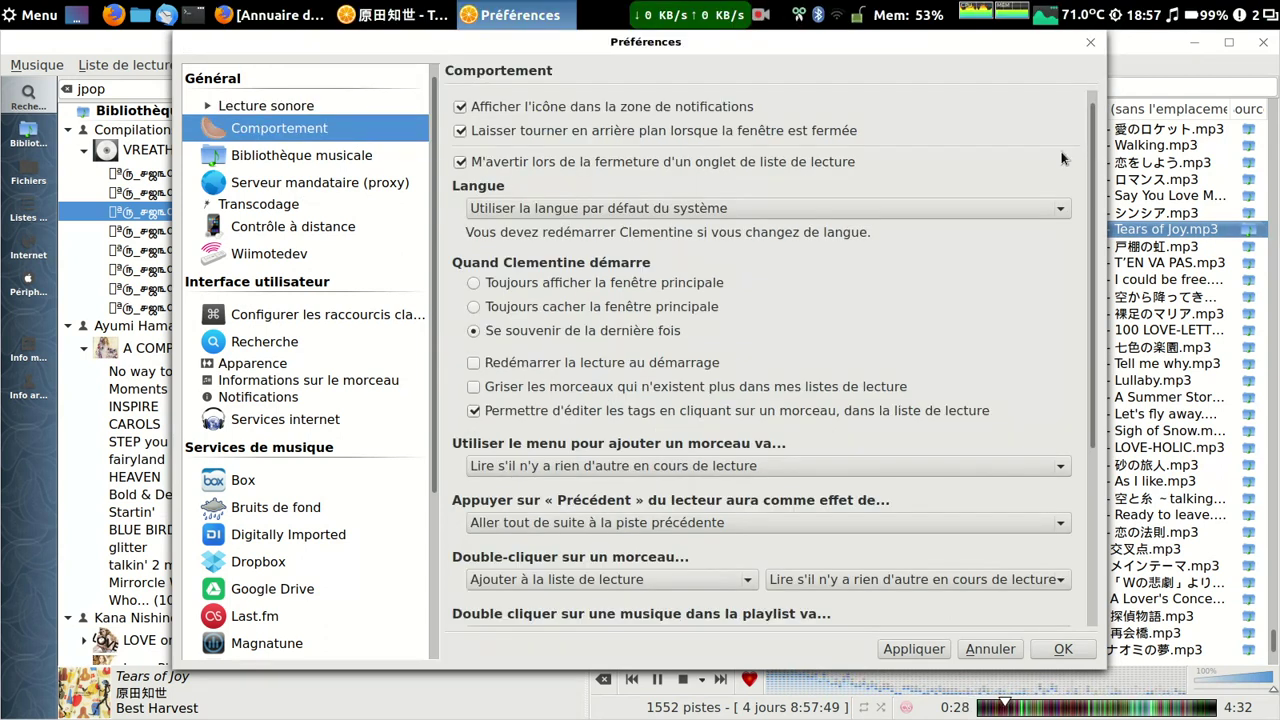
pyautogui.moveTo(1091, 160); pyautogui.dragTo(1098, 345)
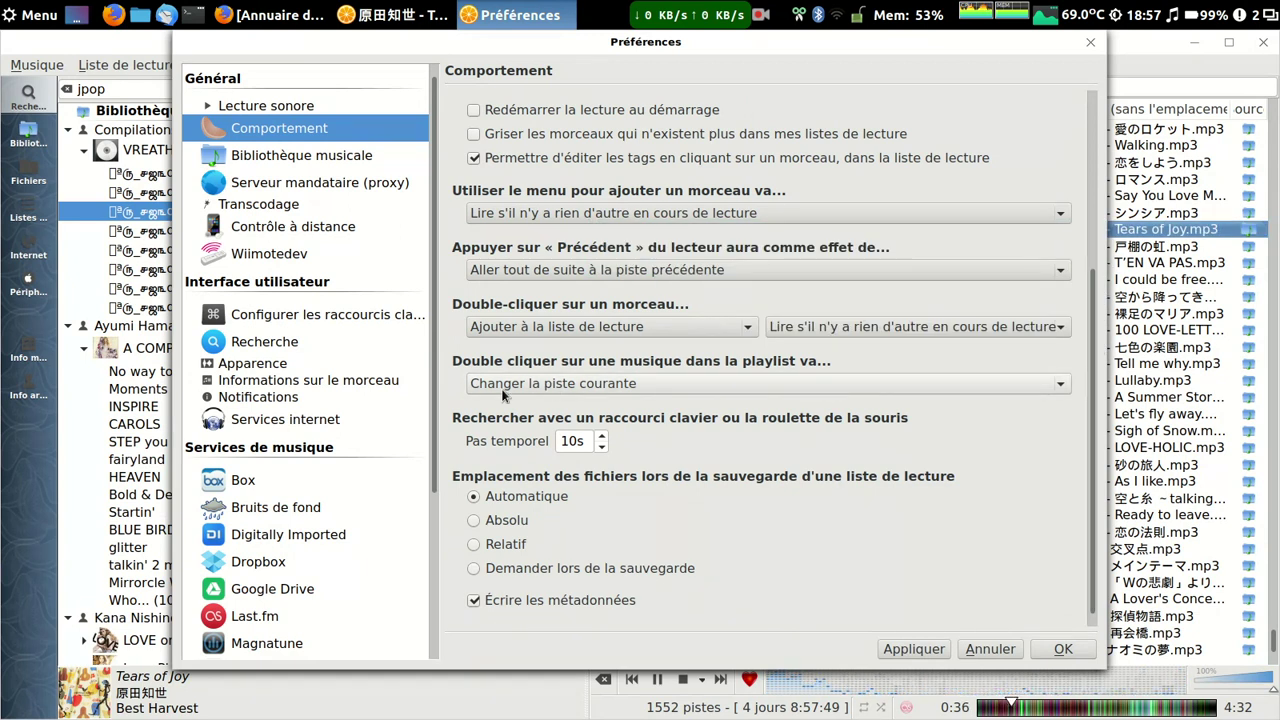
pyautogui.click(306, 158)
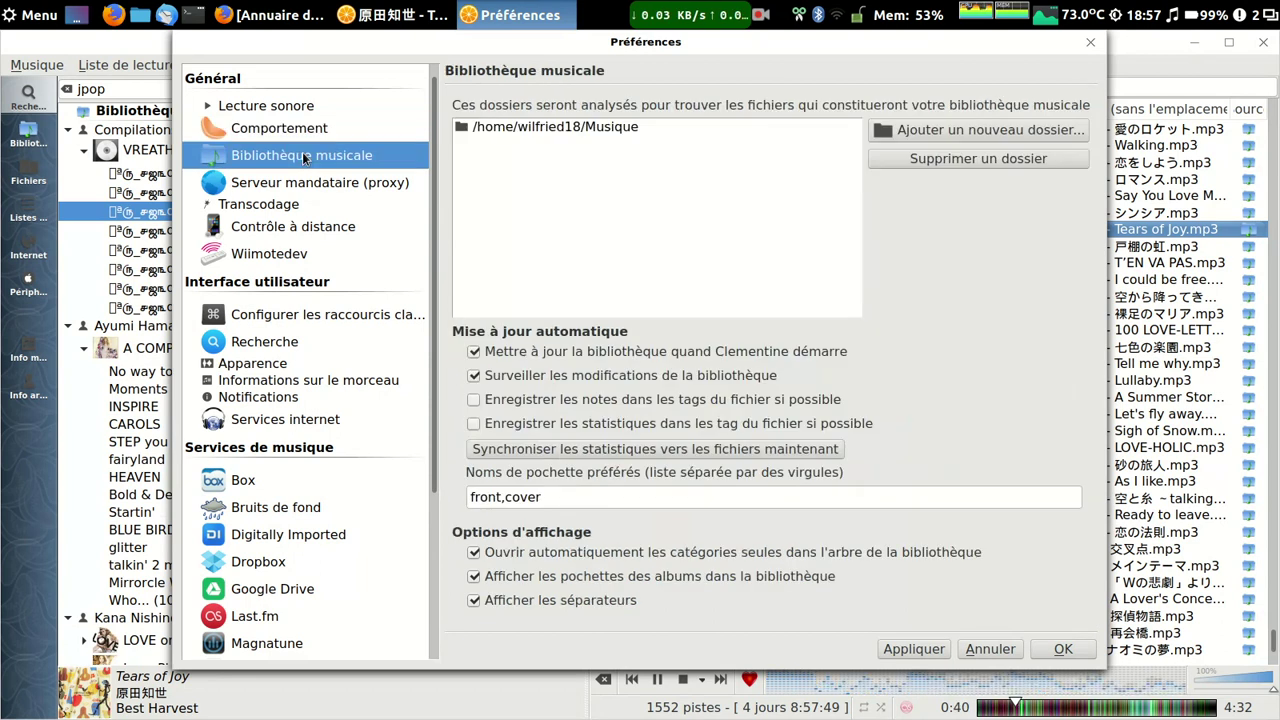
pyautogui.click(300, 184)
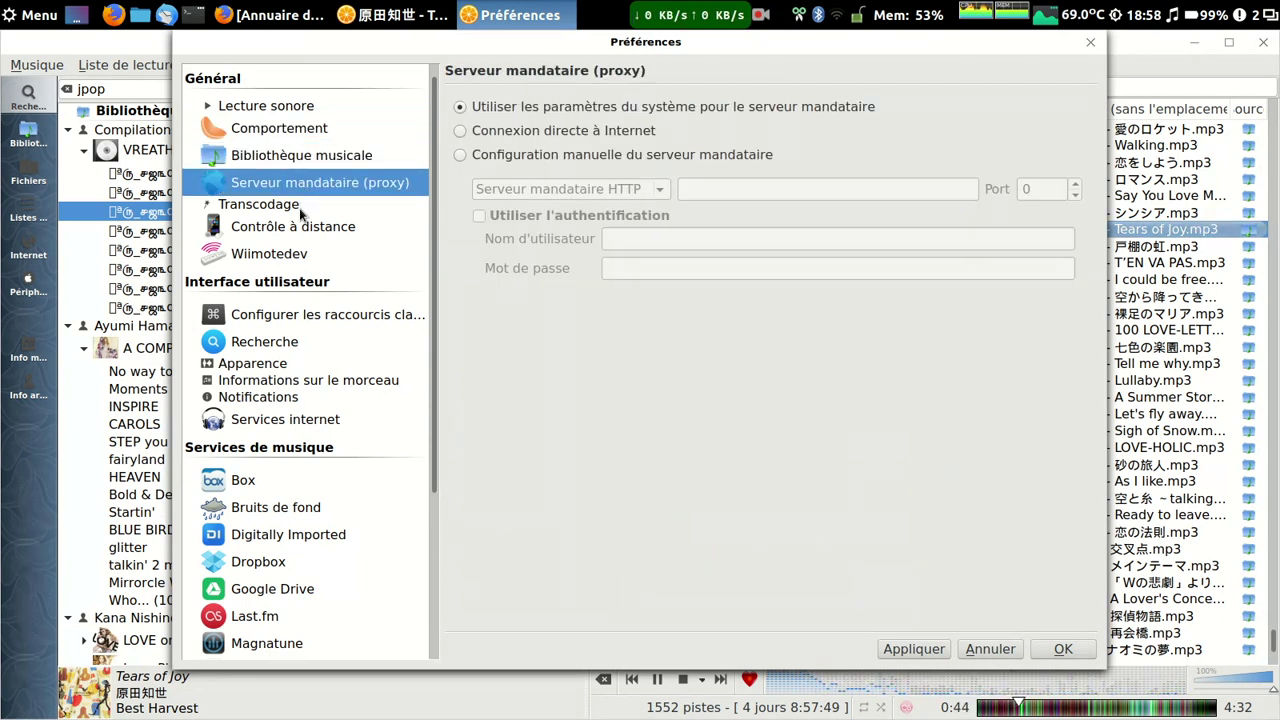
pyautogui.click(299, 206)
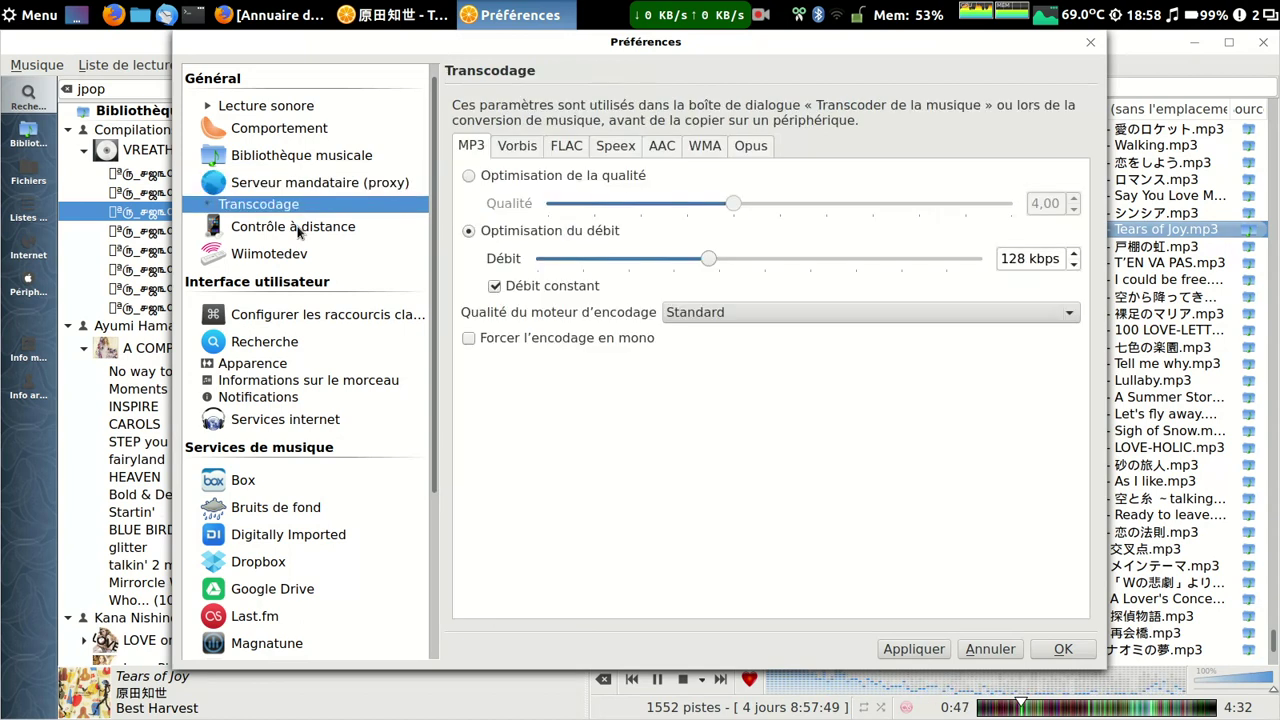
# Enable remote control in the preferences to view its settings, and disable it again
pyautogui.click(299, 228)
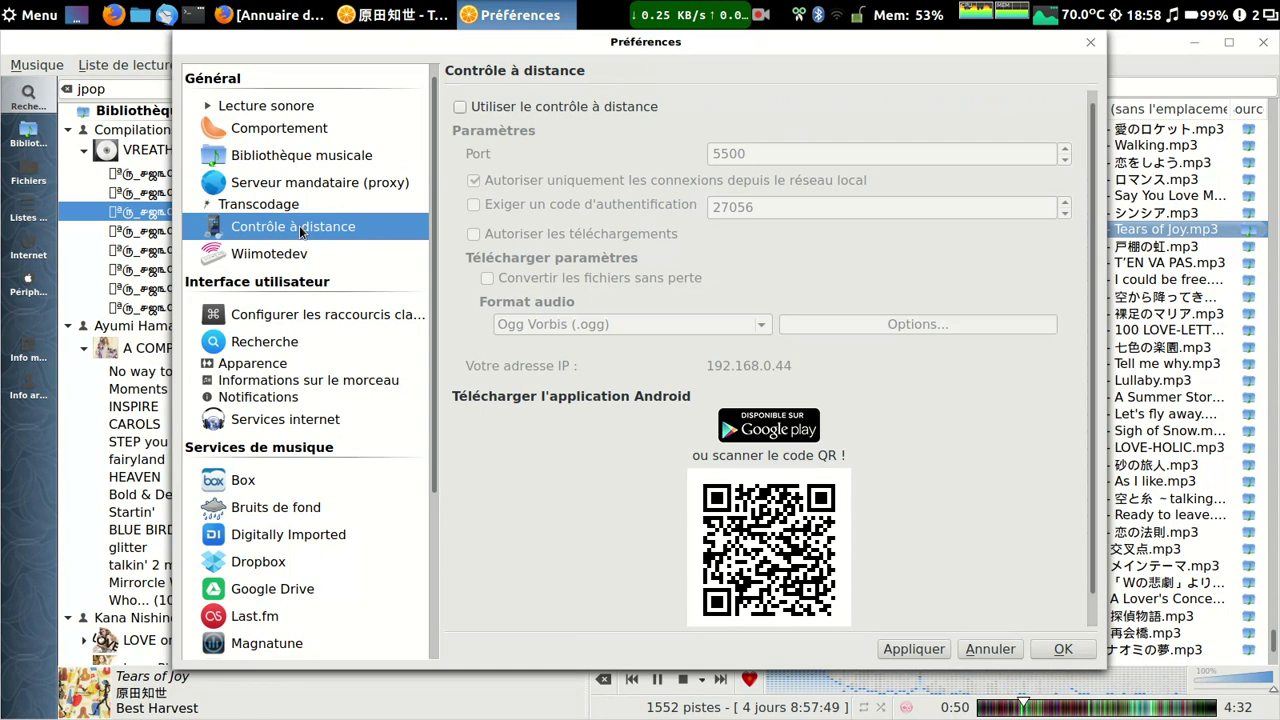
pyautogui.click(458, 107)
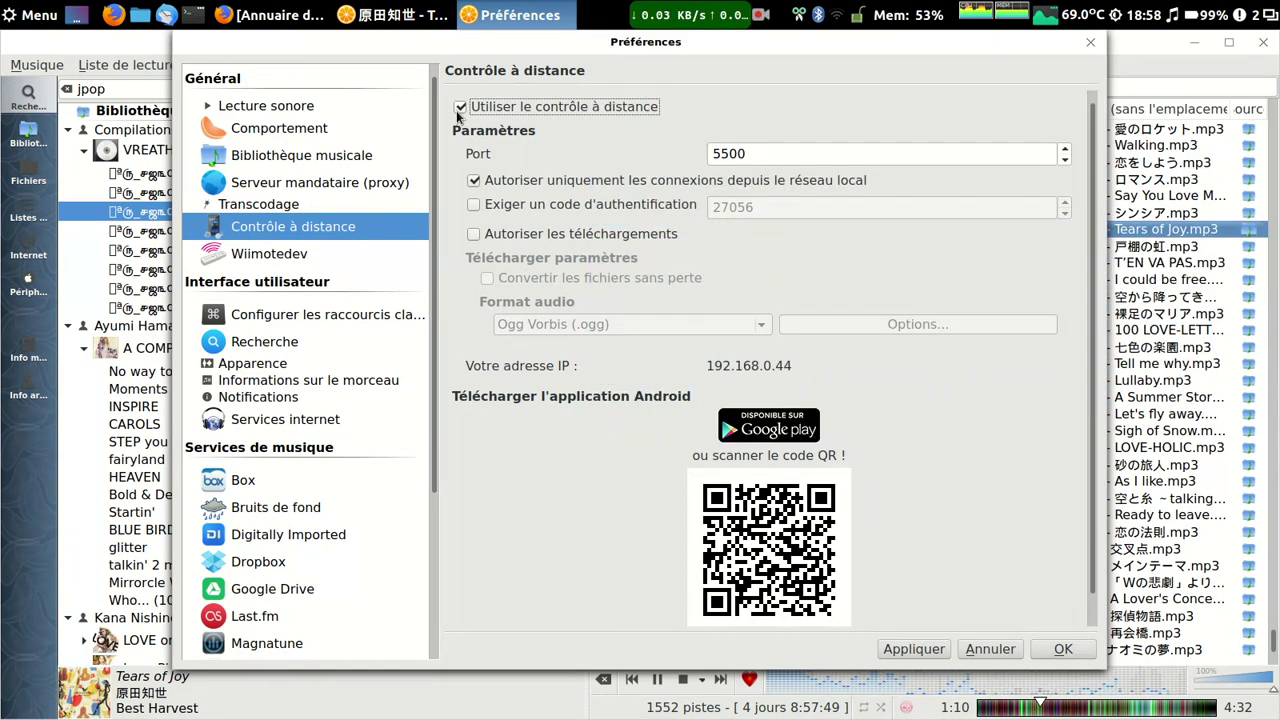
pyautogui.click(459, 107)
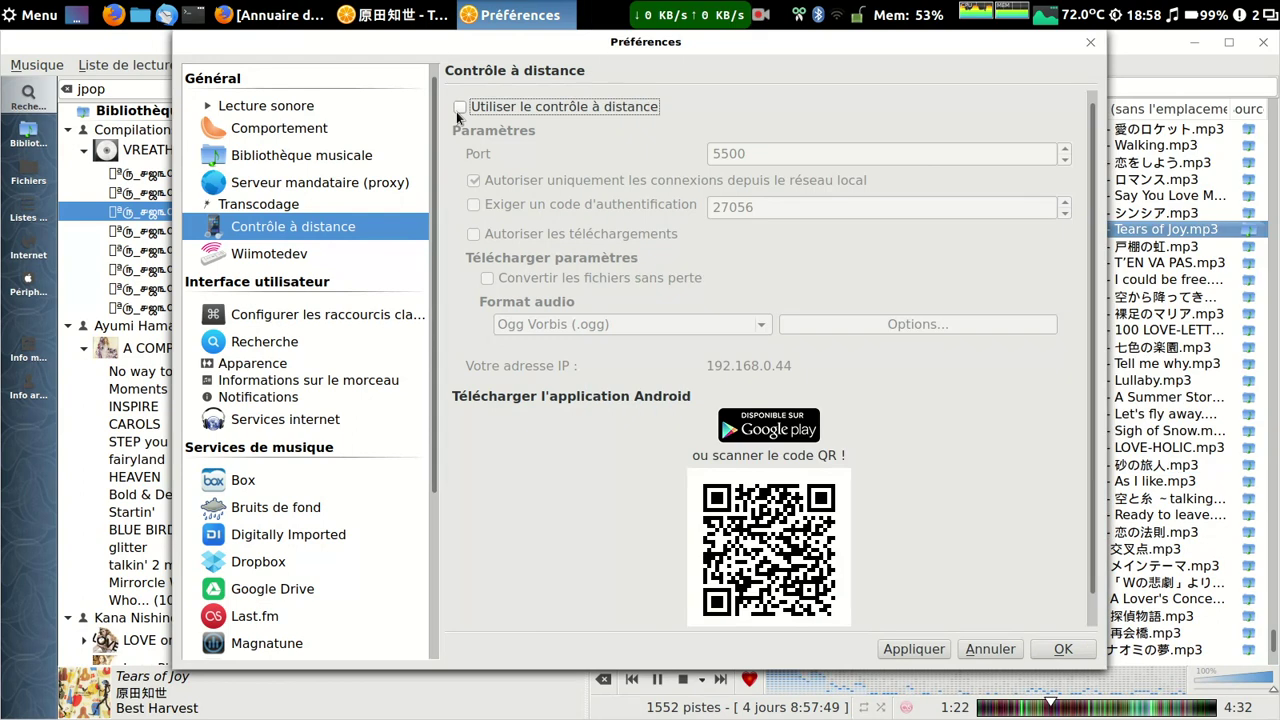
# Examine the Wii Remote support and keyboard shortcut preferences
pyautogui.click(289, 257)
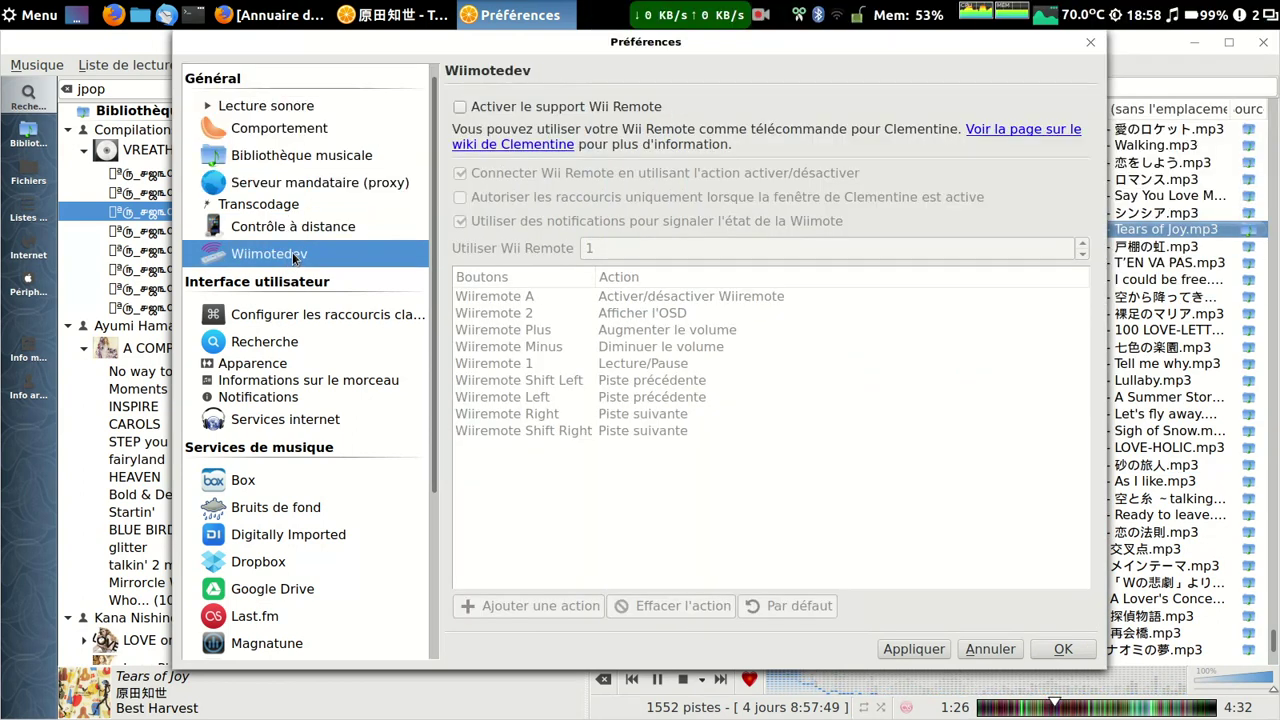
pyautogui.click(261, 315)
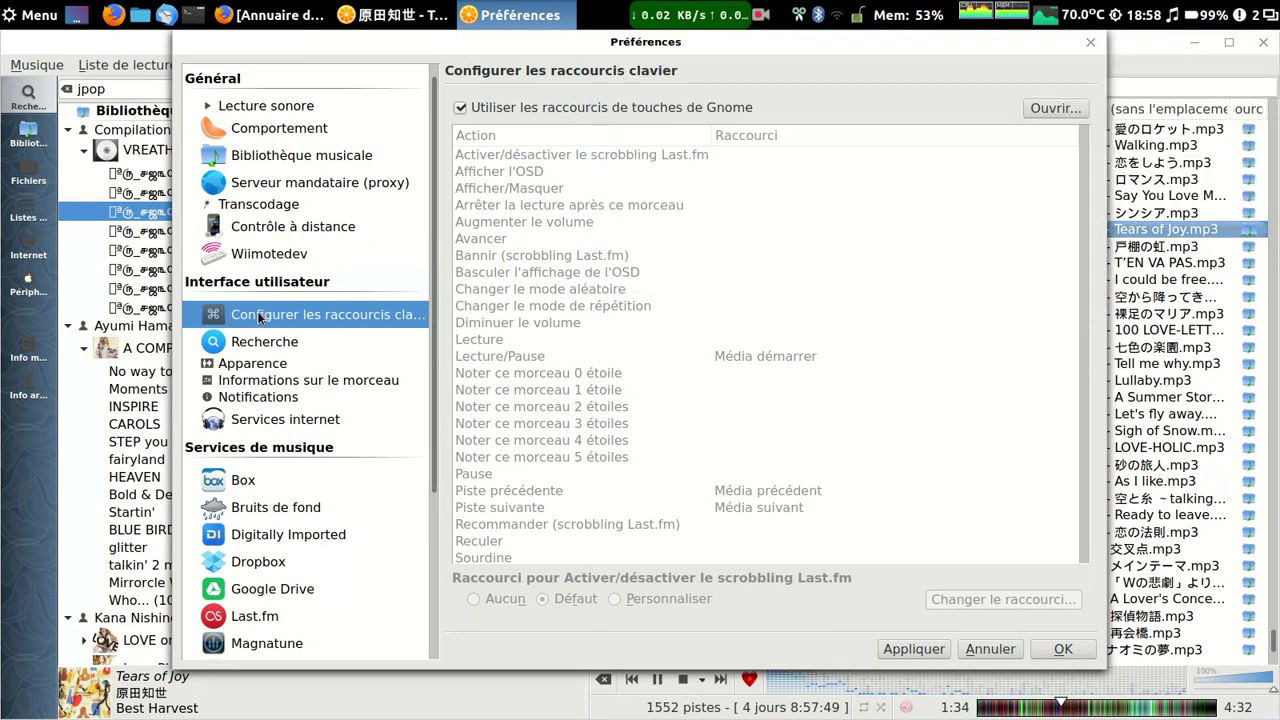
# In the appearance preferences, disable mood bar generation, enable saving .mood files in the library and set the mood bar style to "Couleurs du système"
pyautogui.click(252, 366)
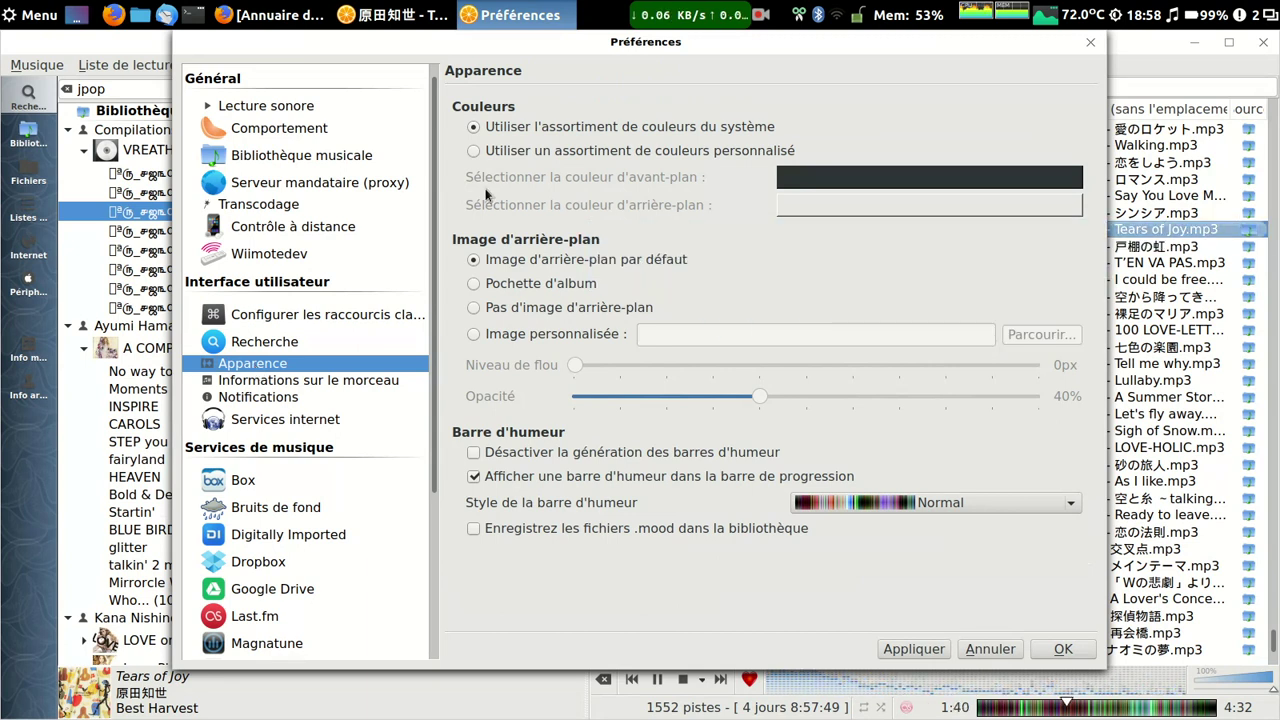
pyautogui.click(507, 283)
pyautogui.click(503, 261)
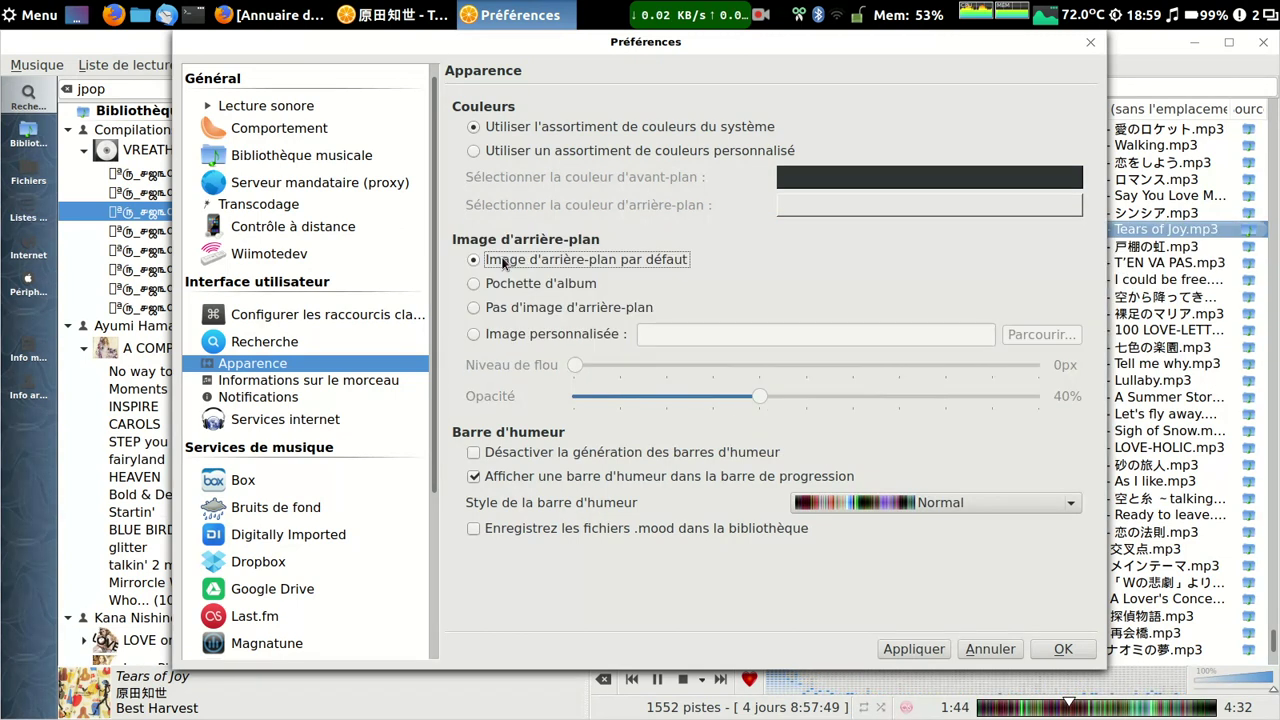
pyautogui.click(499, 455)
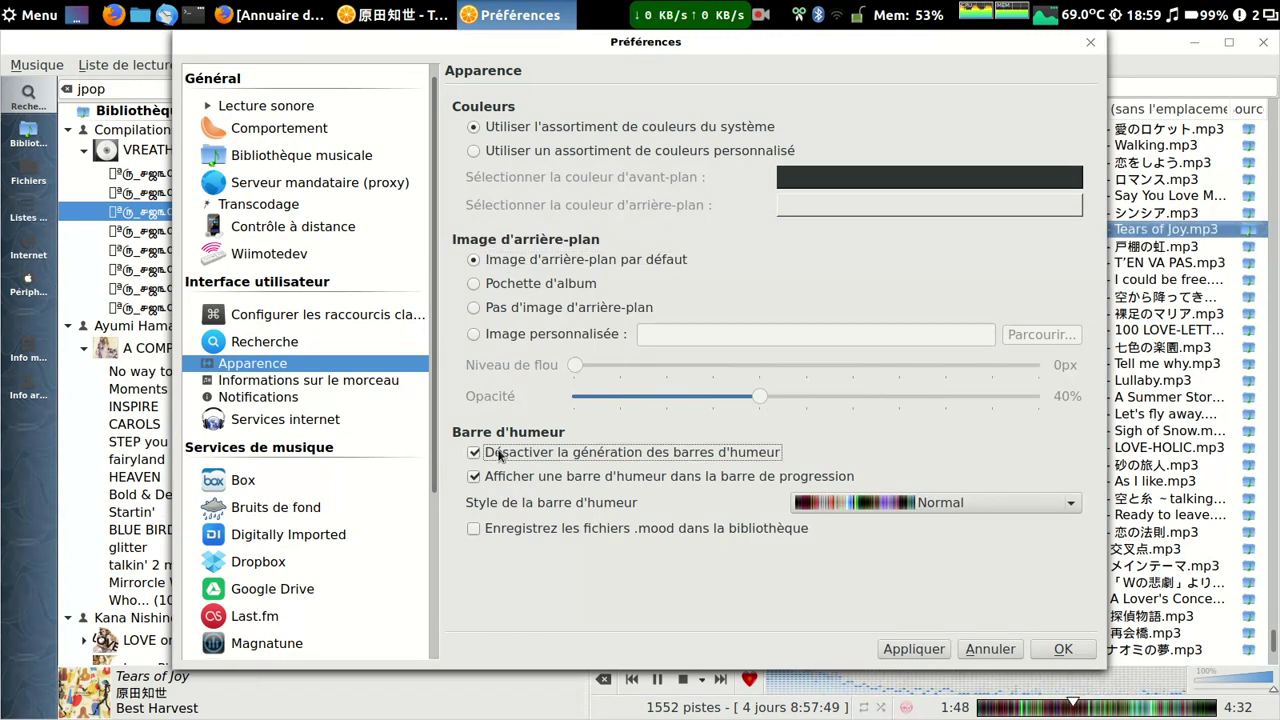
pyautogui.click(474, 529)
pyautogui.click(874, 503)
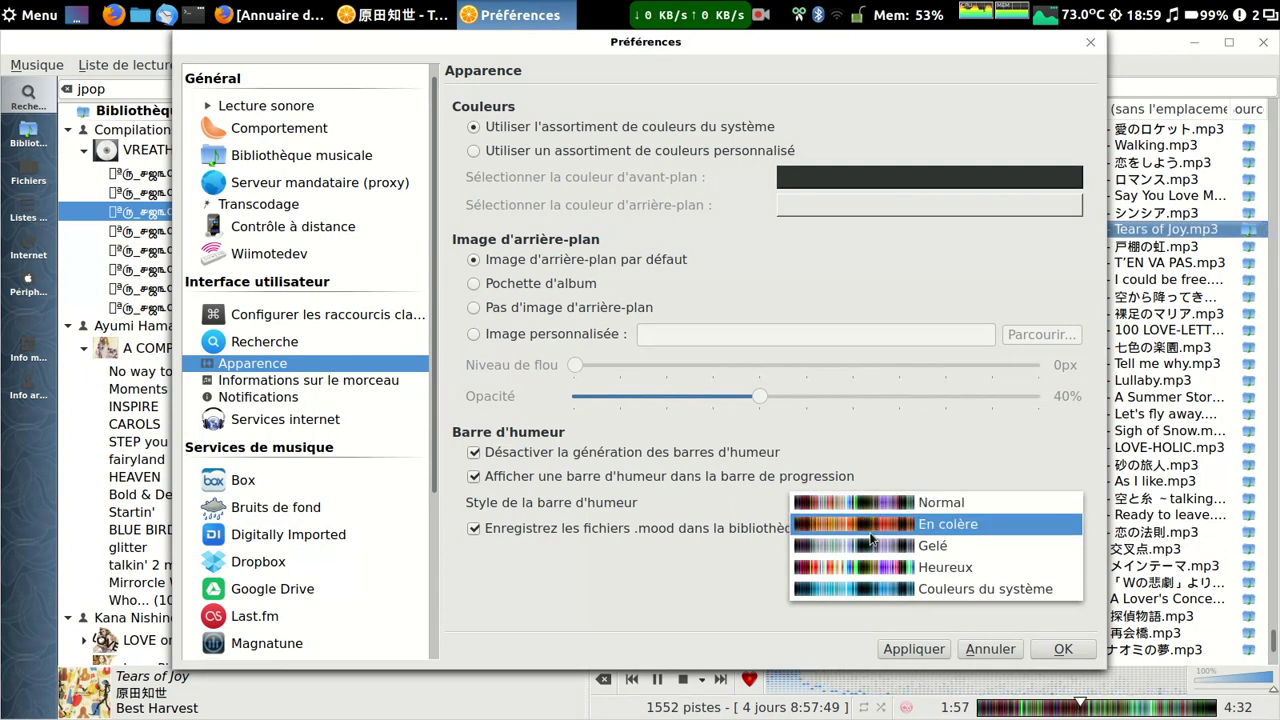
pyautogui.click(873, 590)
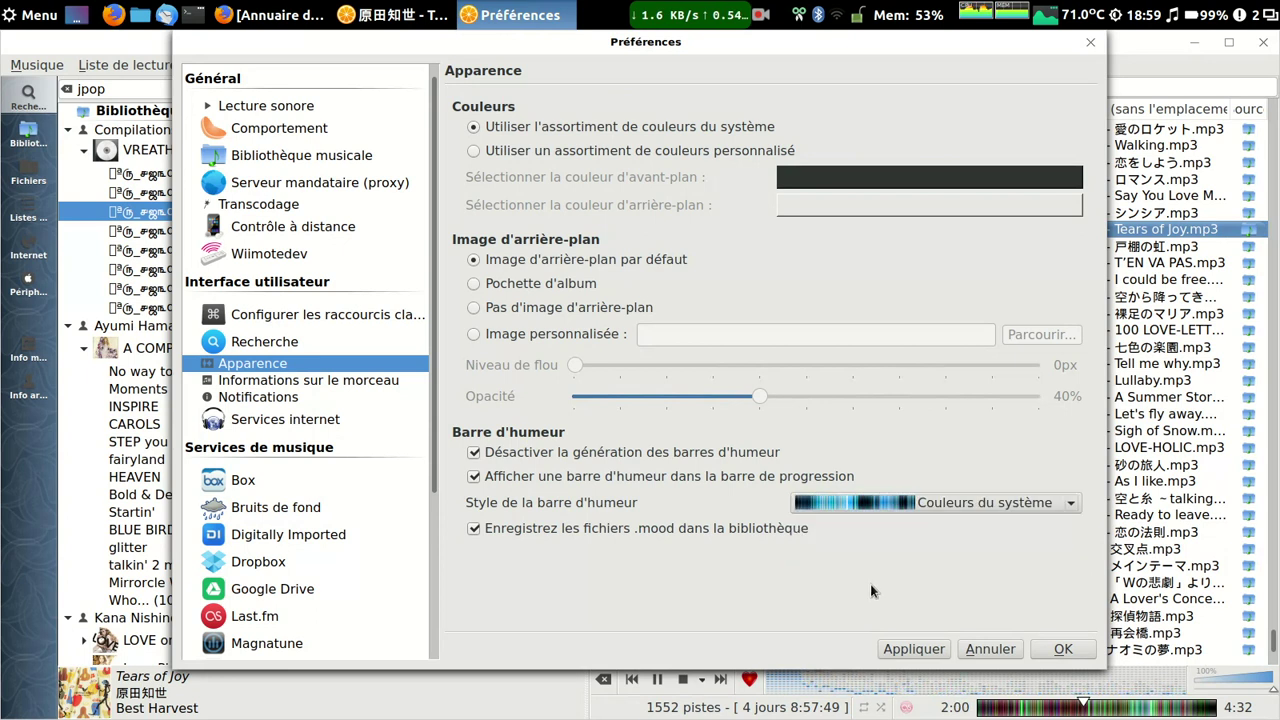
# In the song information preferences, move lyrics.wikia.com down the list of lyrics search sites
pyautogui.click(308, 380)
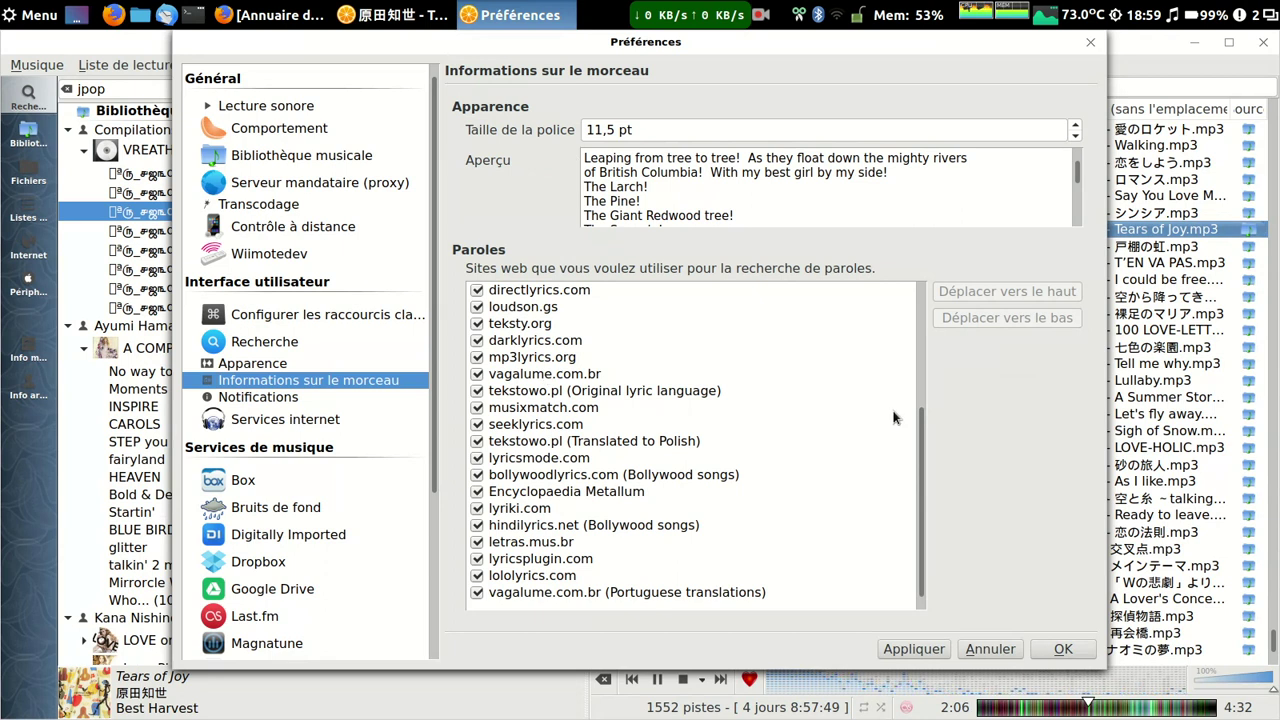
pyautogui.click(921, 392)
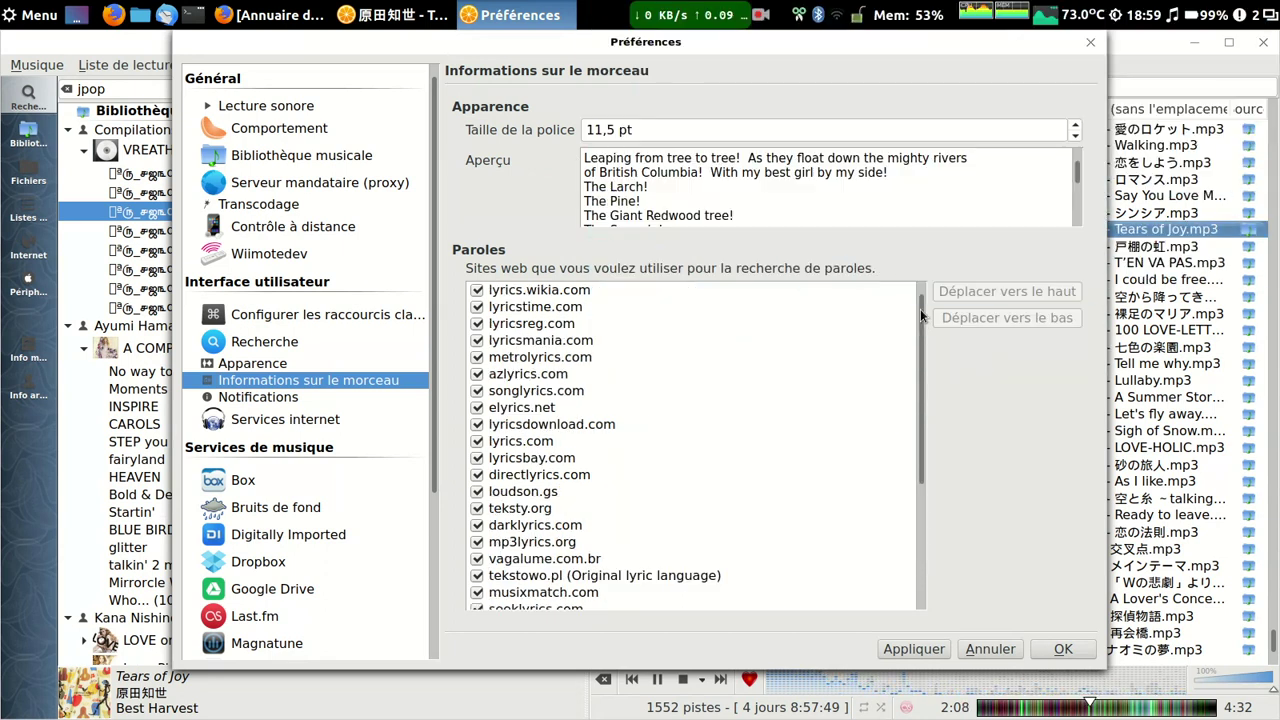
pyautogui.click(684, 290)
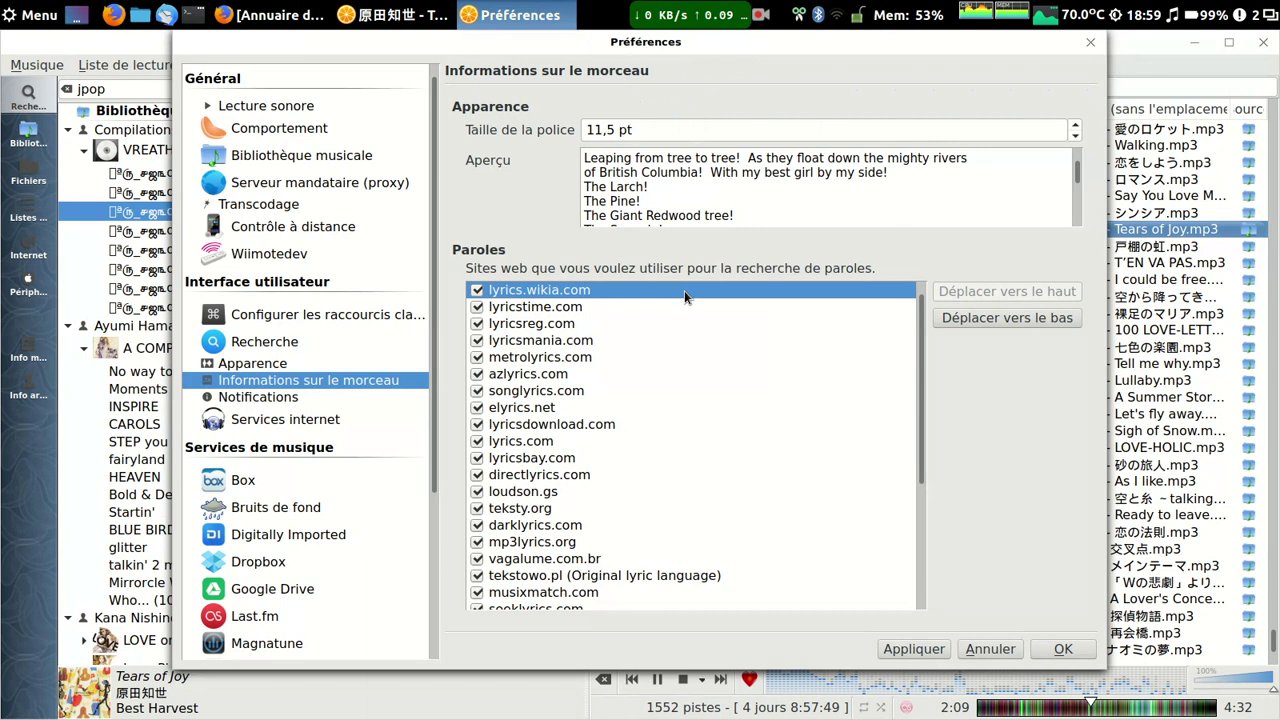
pyautogui.moveTo(684, 290); pyautogui.dragTo(684, 373)
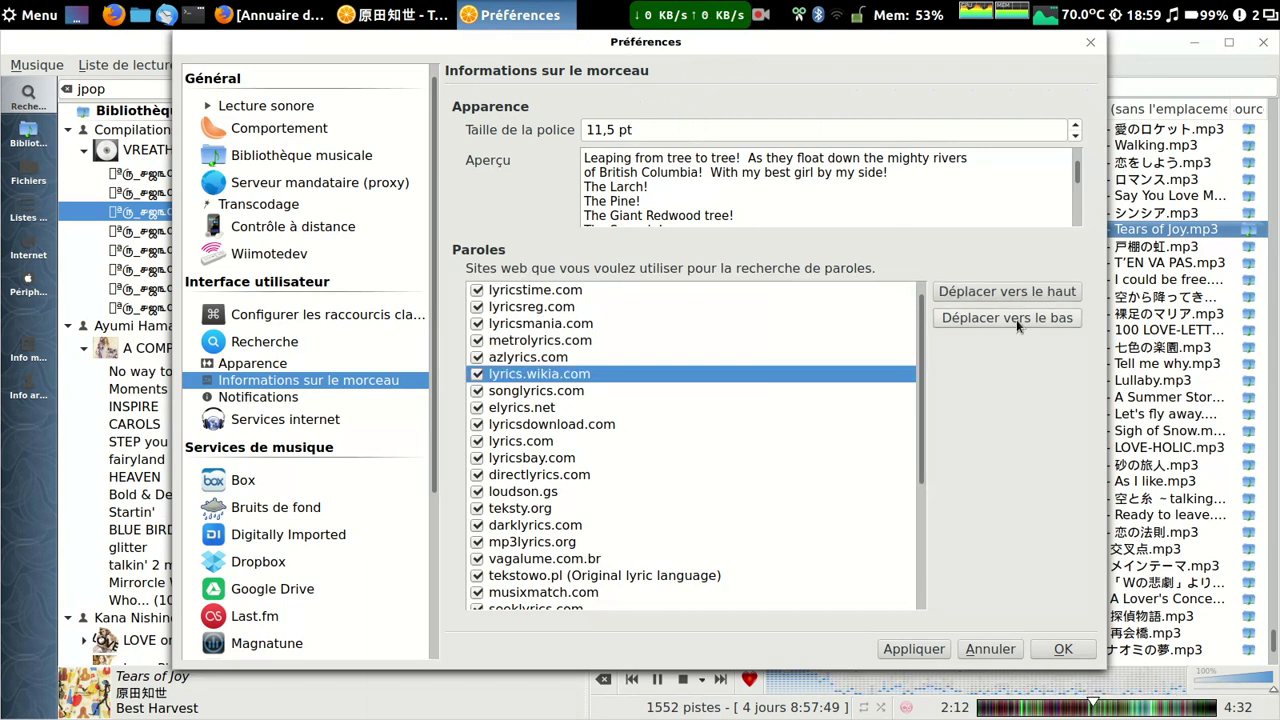
pyautogui.doubleClick(1016, 319)
# Try the notification types in the preferences, choose the on-screen display (OSD) and reposition its preview in the lower-left corner of the desktop
pyautogui.click(262, 398)
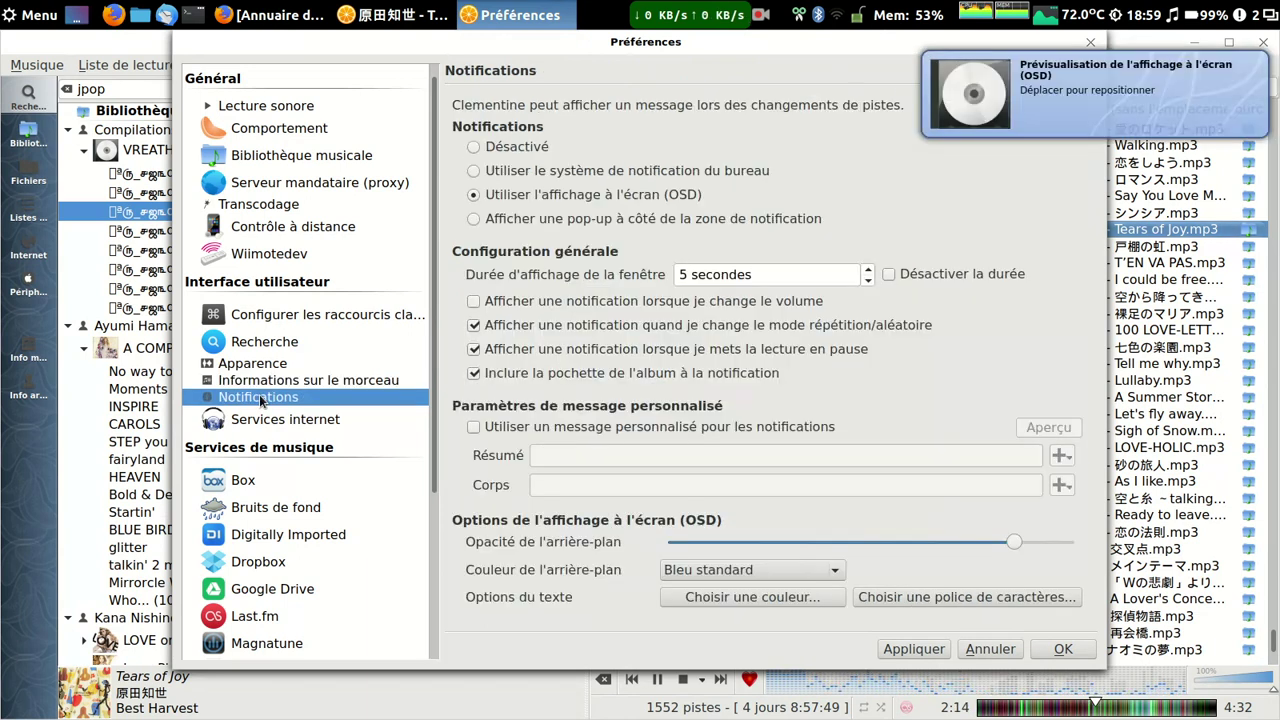
pyautogui.click(524, 170)
pyautogui.click(511, 150)
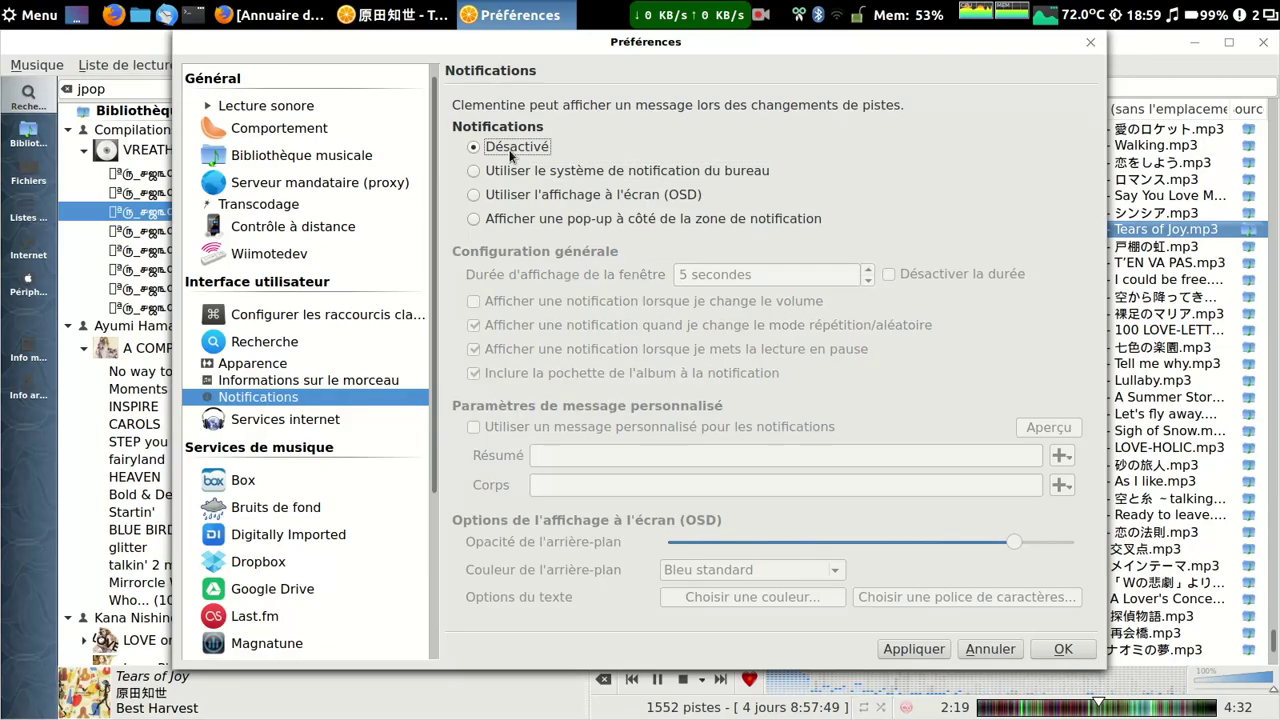
pyautogui.click(511, 171)
pyautogui.click(512, 194)
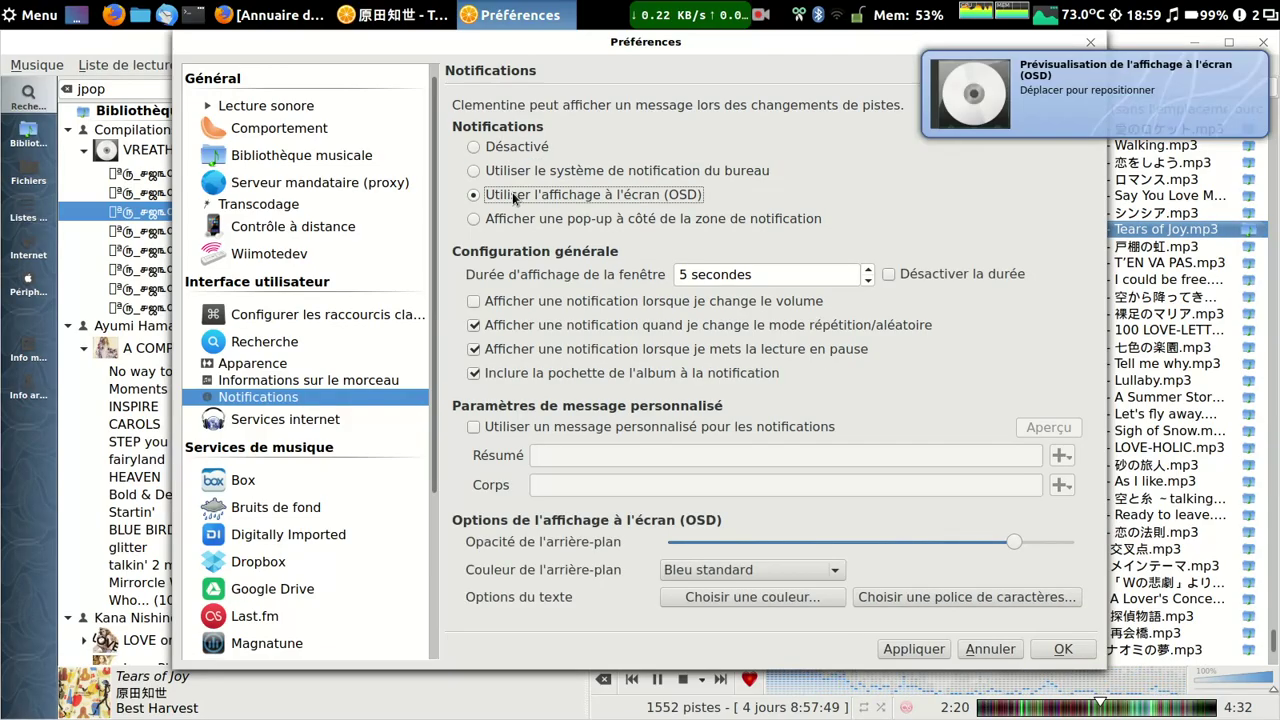
pyautogui.click(513, 218)
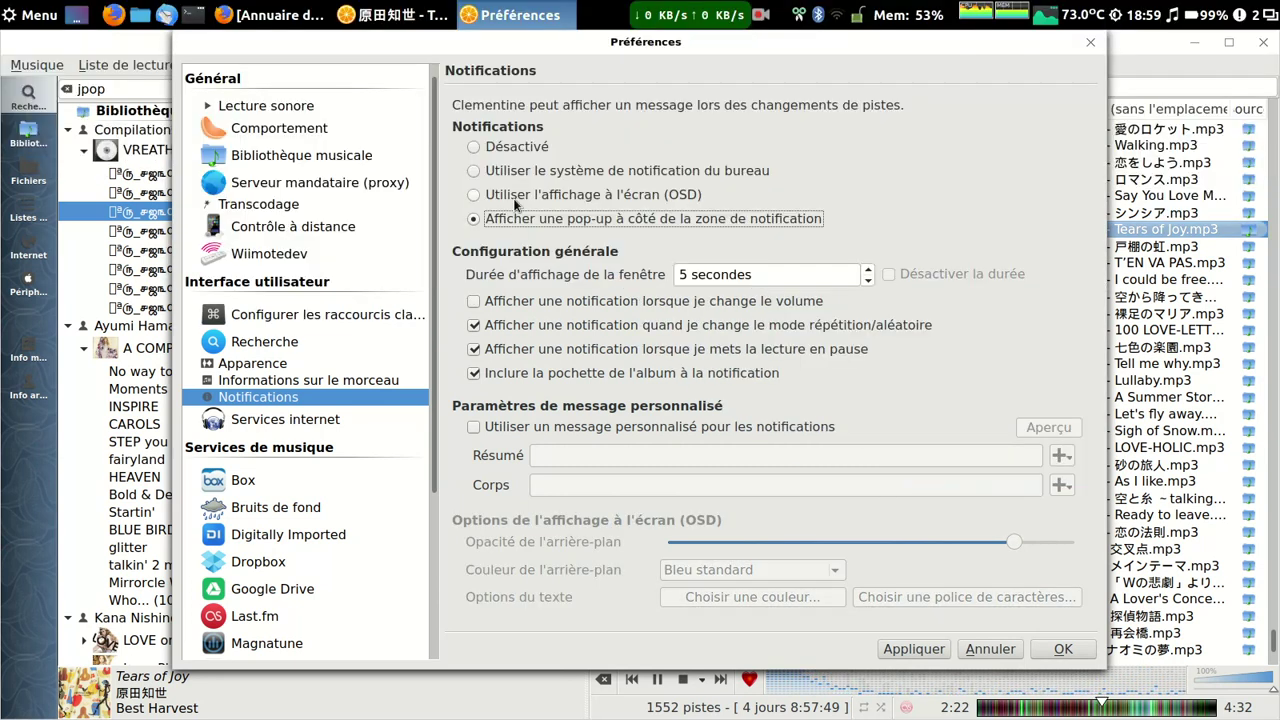
pyautogui.click(513, 194)
pyautogui.moveTo(1111, 71); pyautogui.dragTo(206, 642)
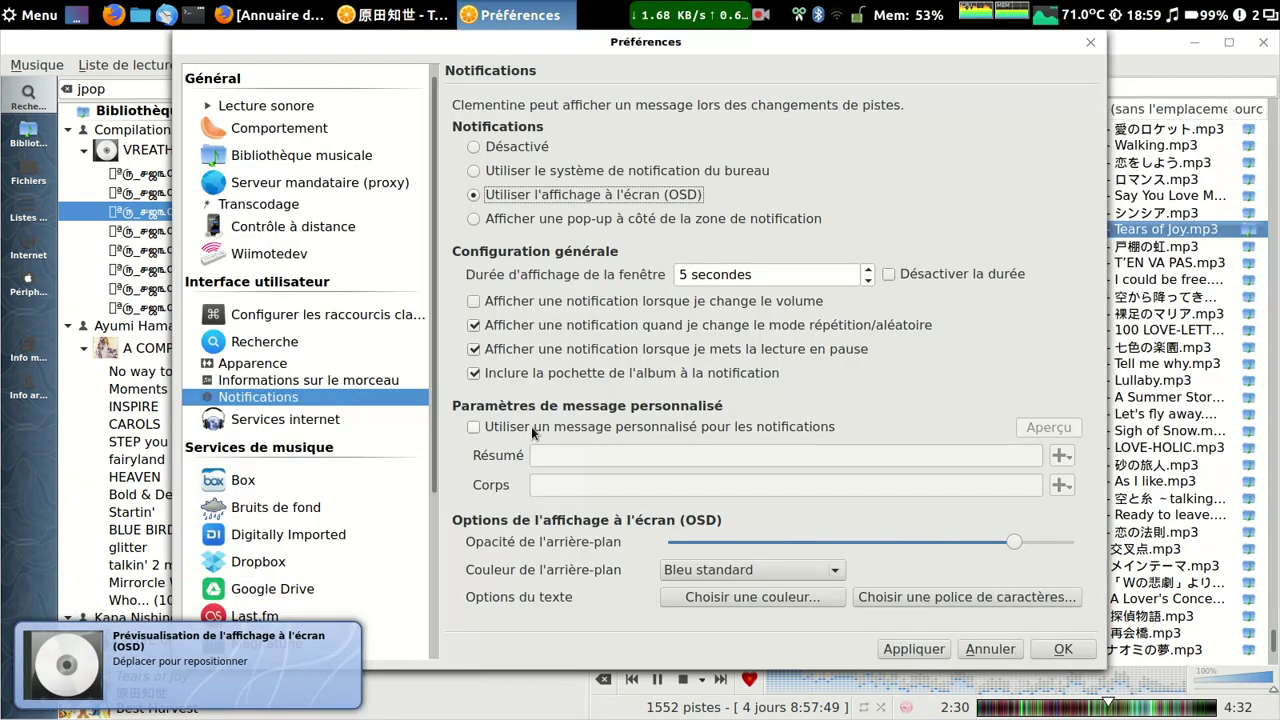
# Enable and disable the custom notification message again, and set the OSD background colour to "Orange Clémentine"
pyautogui.click(611, 432)
pyautogui.click(621, 427)
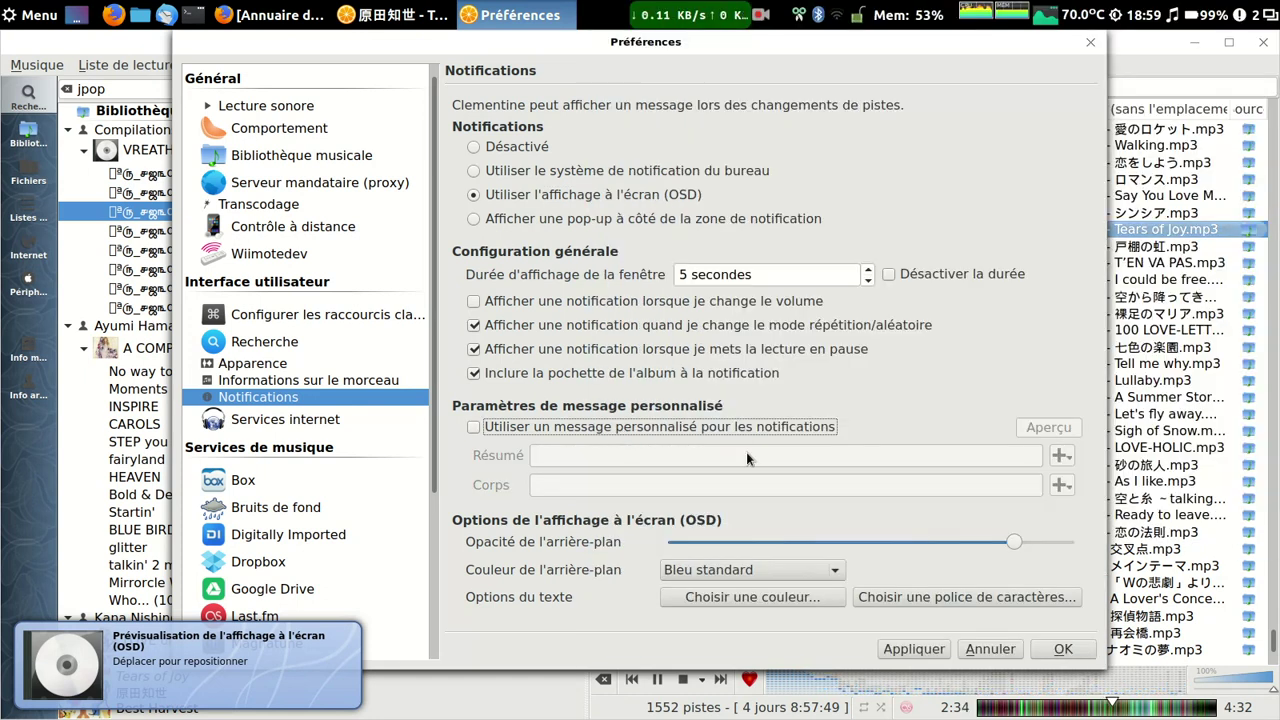
pyautogui.click(752, 570)
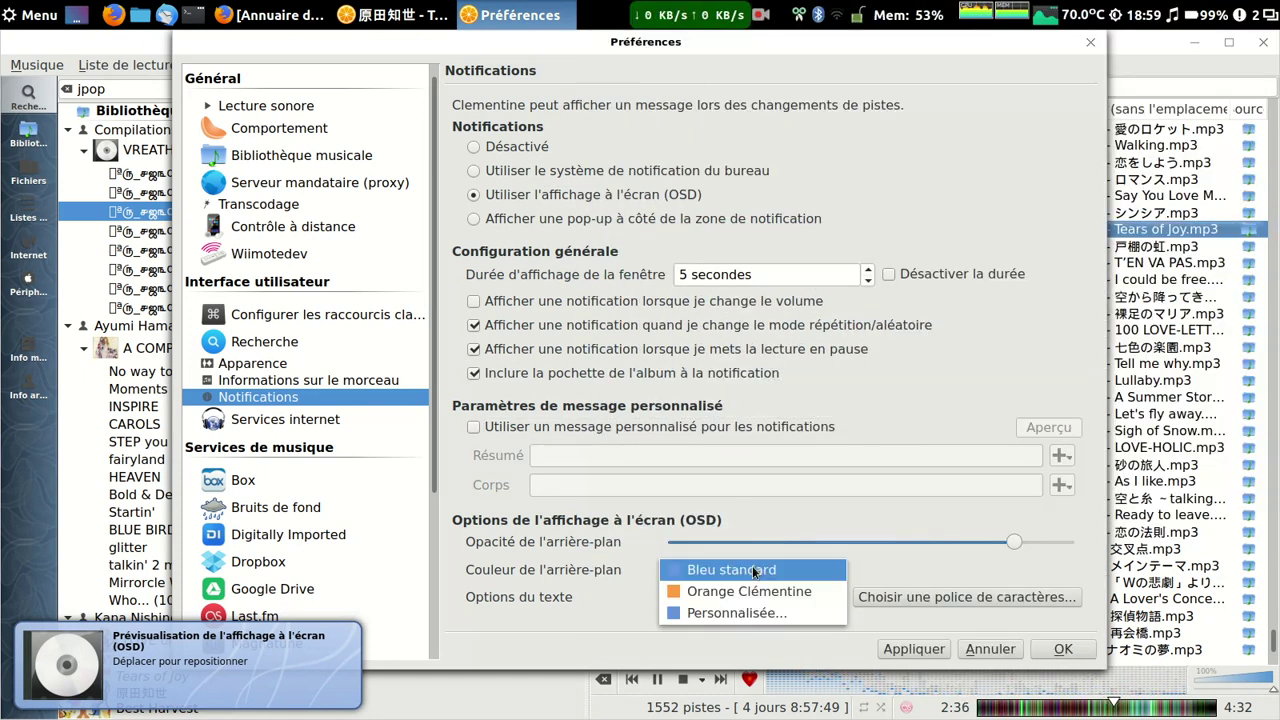
pyautogui.click(757, 591)
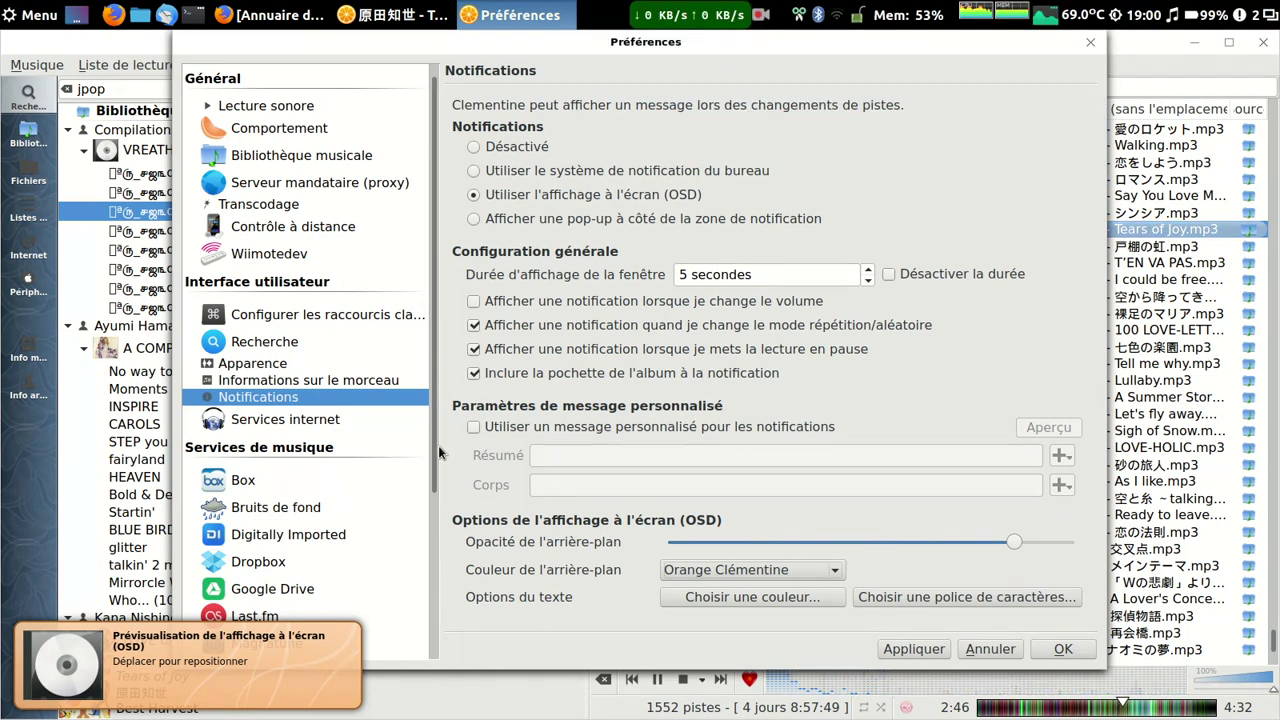
# Examine the preferences for internet services, Box, background noises, Digitally Imported, Google Drive and Last.fm
pyautogui.press('Down')
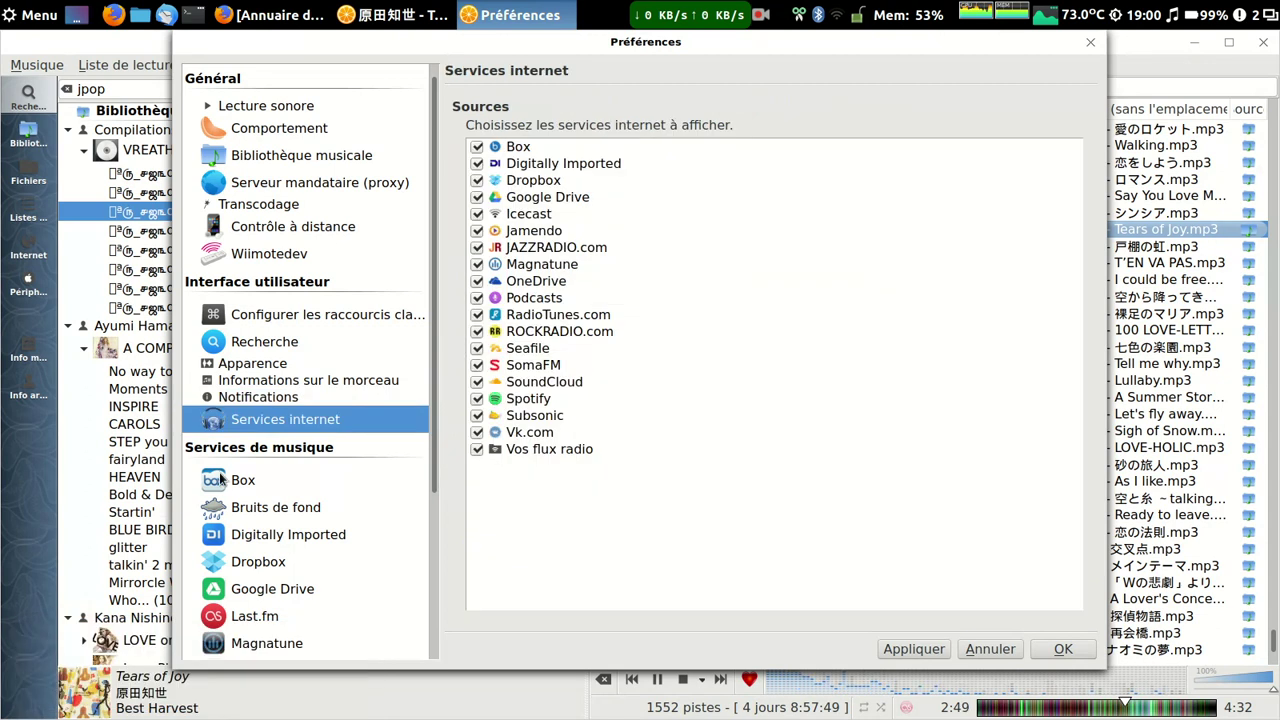
pyautogui.click(222, 481)
pyautogui.click(262, 516)
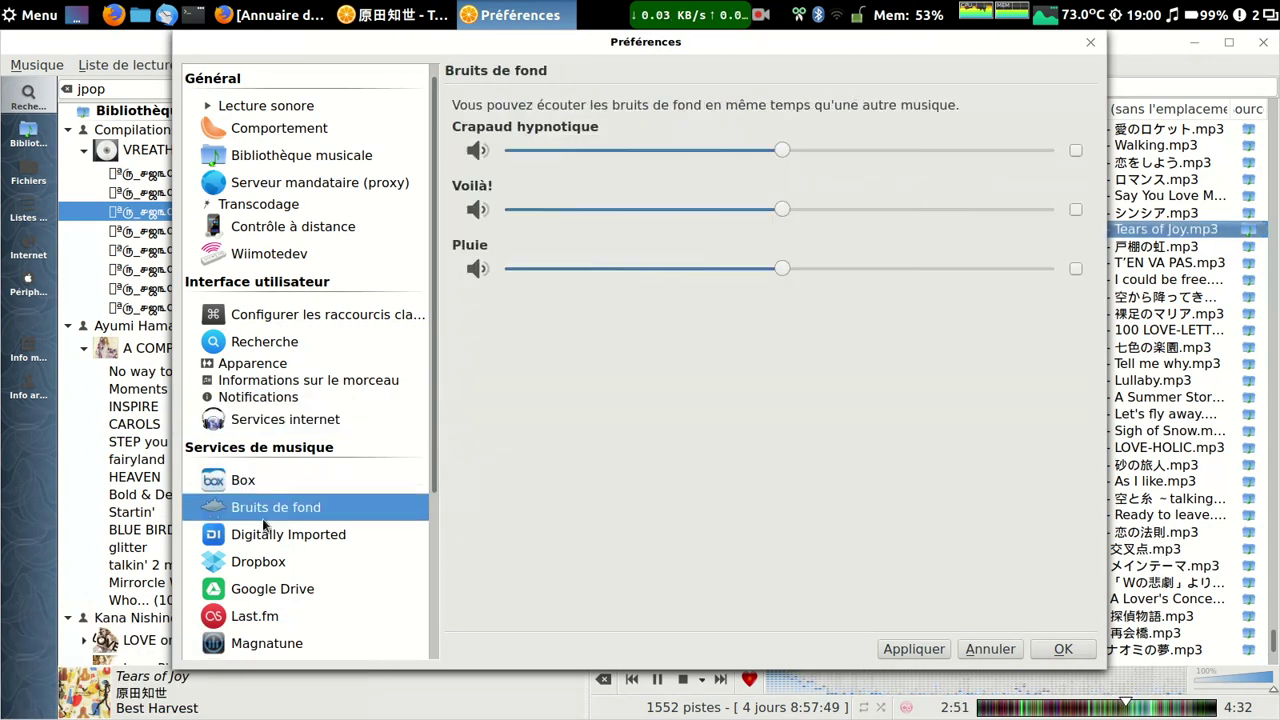
pyautogui.click(264, 534)
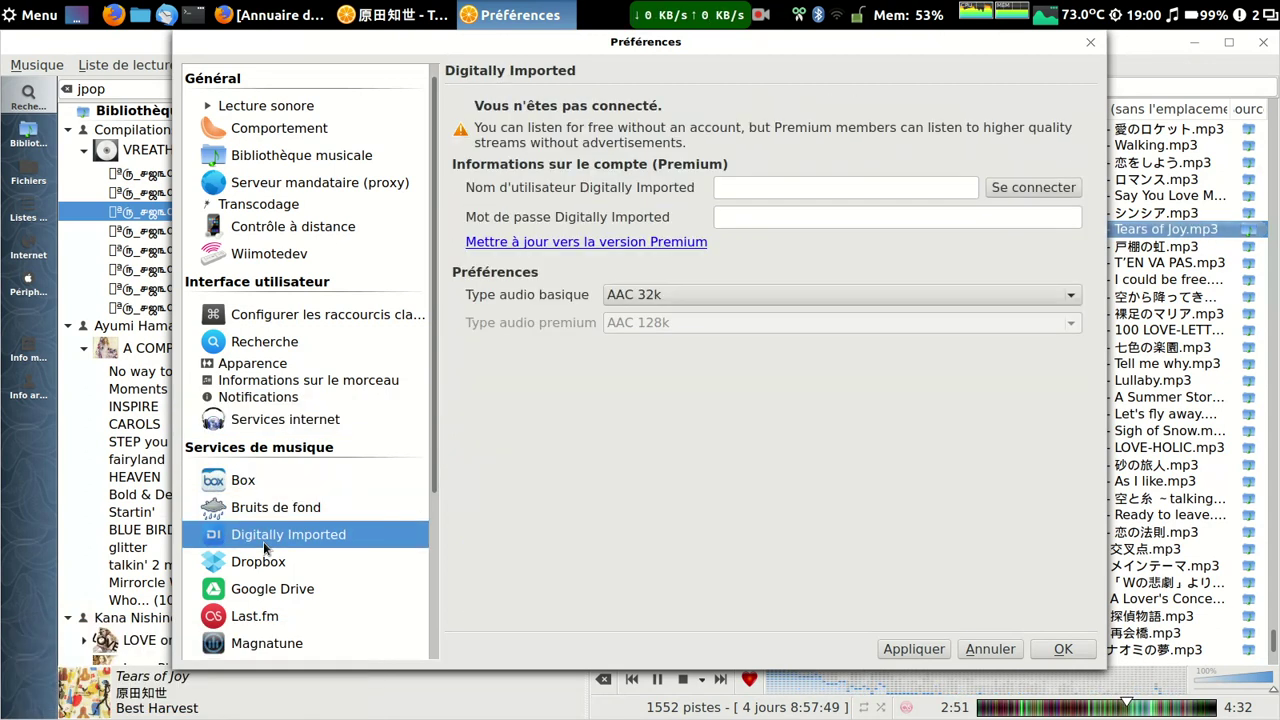
pyautogui.click(265, 591)
pyautogui.click(252, 617)
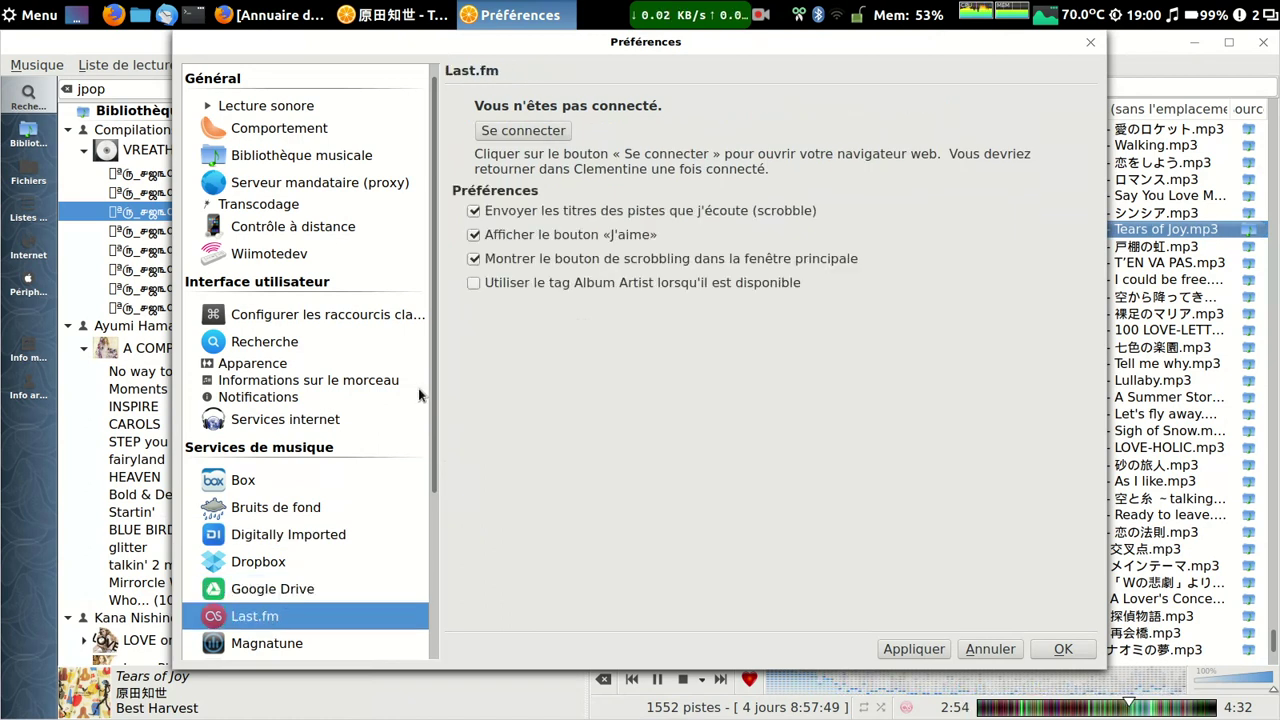
# Examine the OneDrive, Podcasts, Seafile, SoundCloud and Vk.com preferences, and save all preference changes
pyautogui.moveTo(430, 395); pyautogui.dragTo(432, 486)
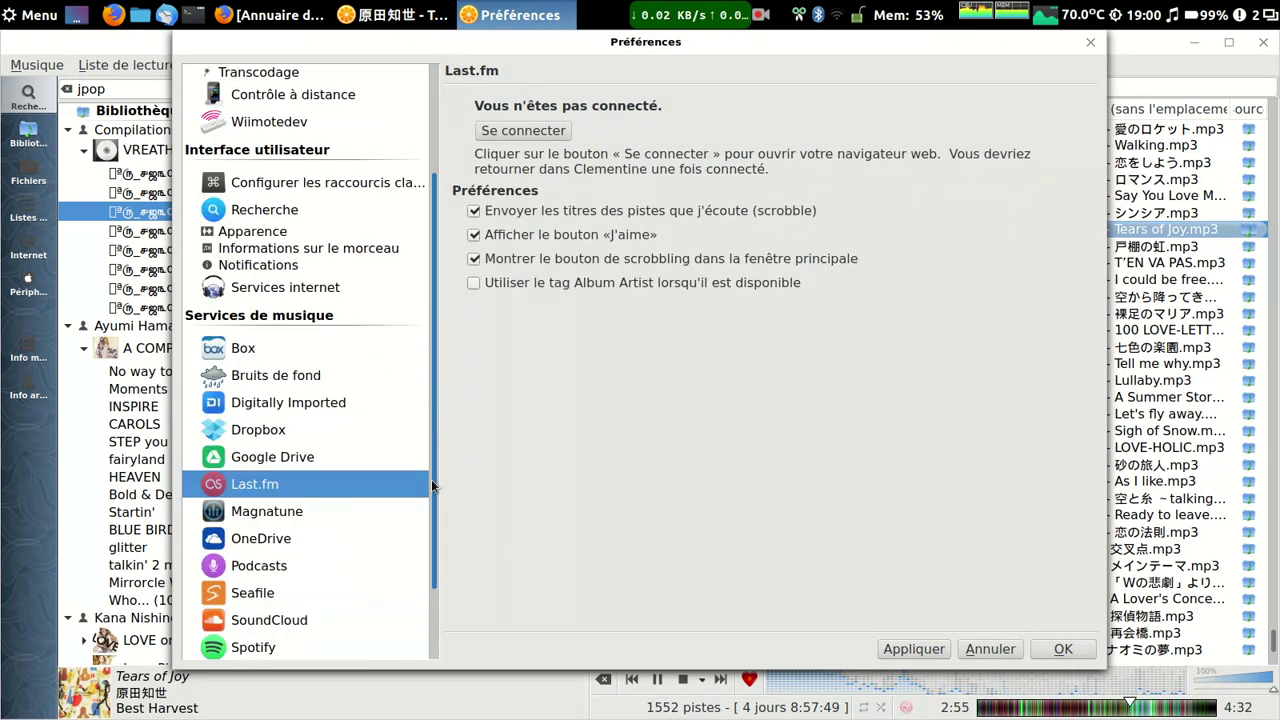
pyautogui.scroll(-2, 431, 485)
pyautogui.click(262, 468)
pyautogui.click(263, 496)
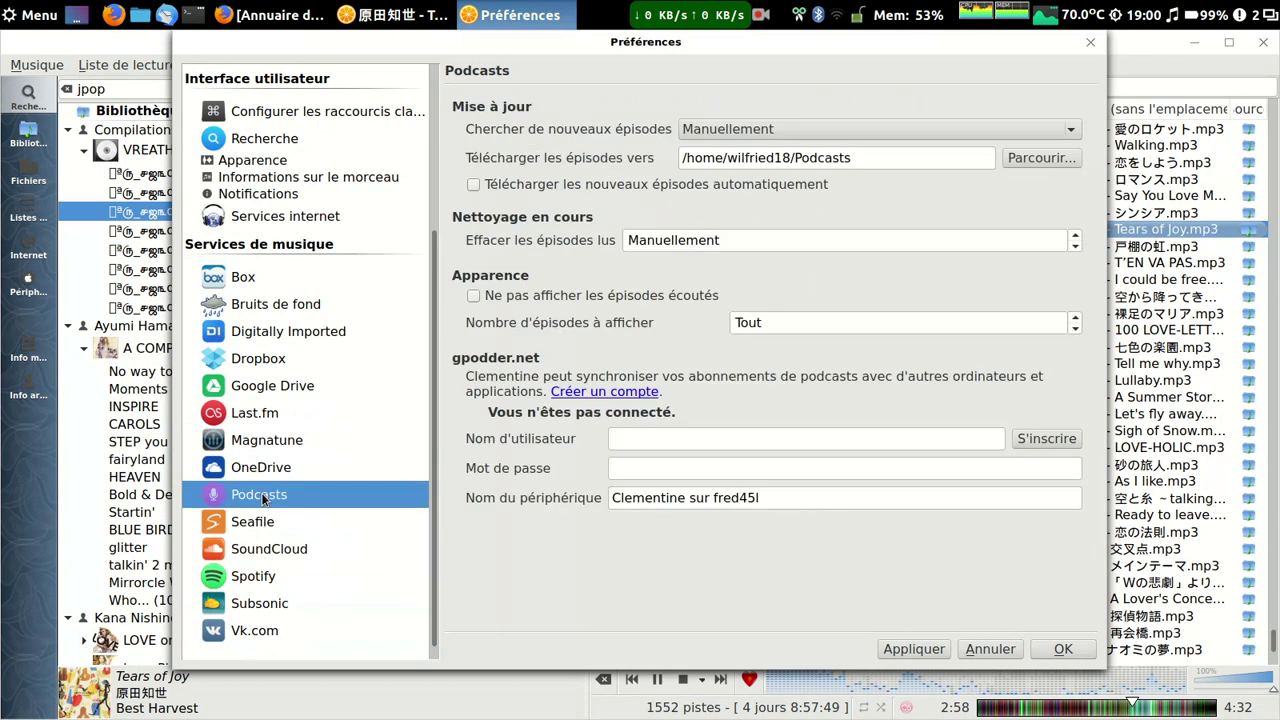
pyautogui.click(261, 530)
pyautogui.click(263, 504)
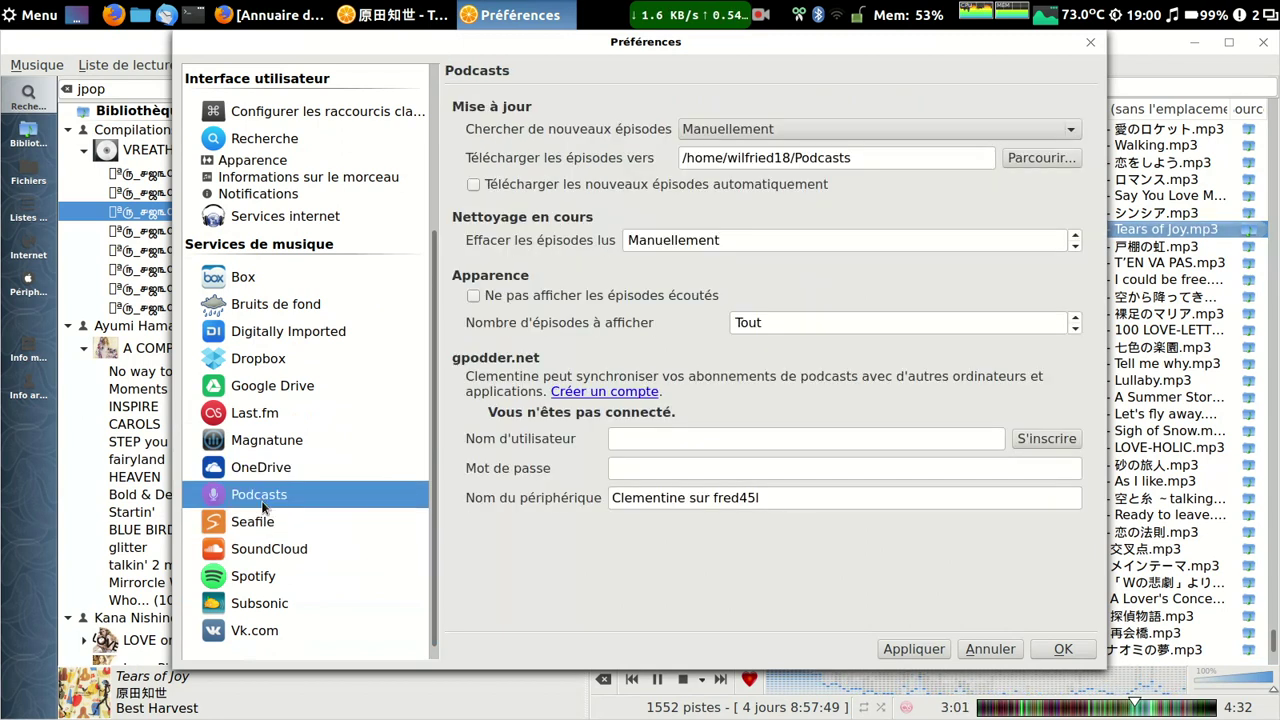
pyautogui.click(261, 528)
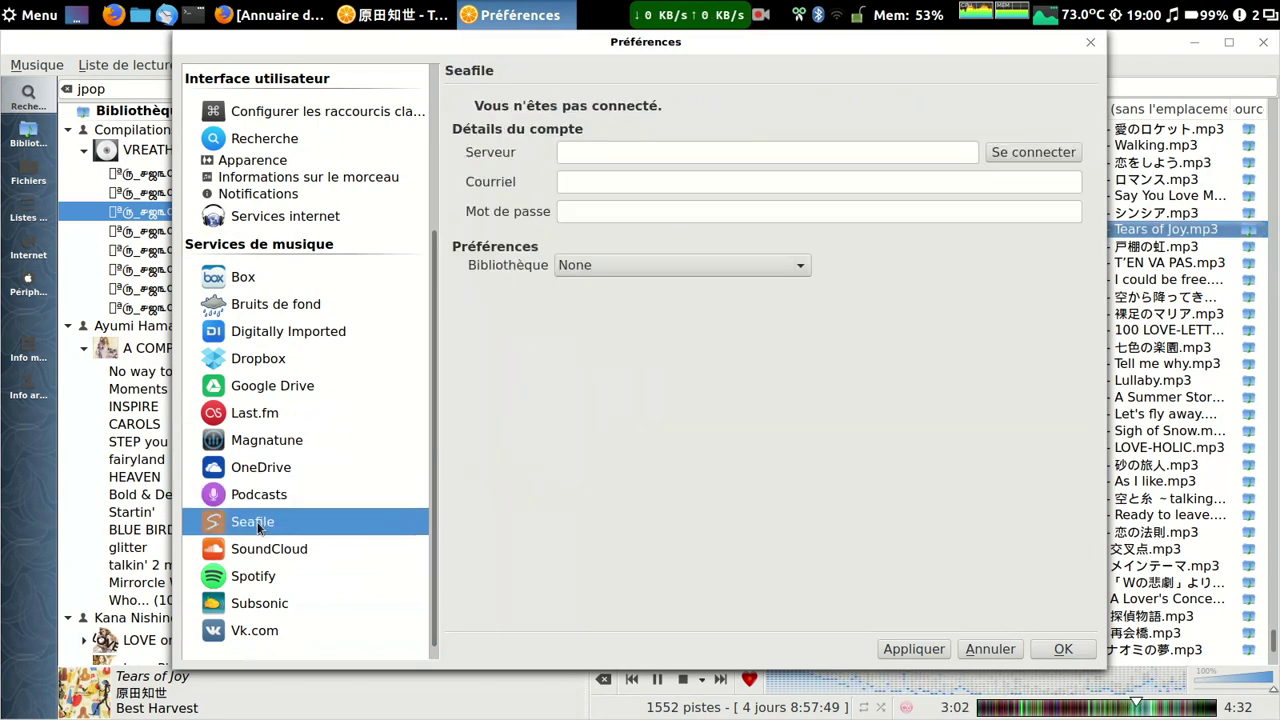
pyautogui.click(258, 546)
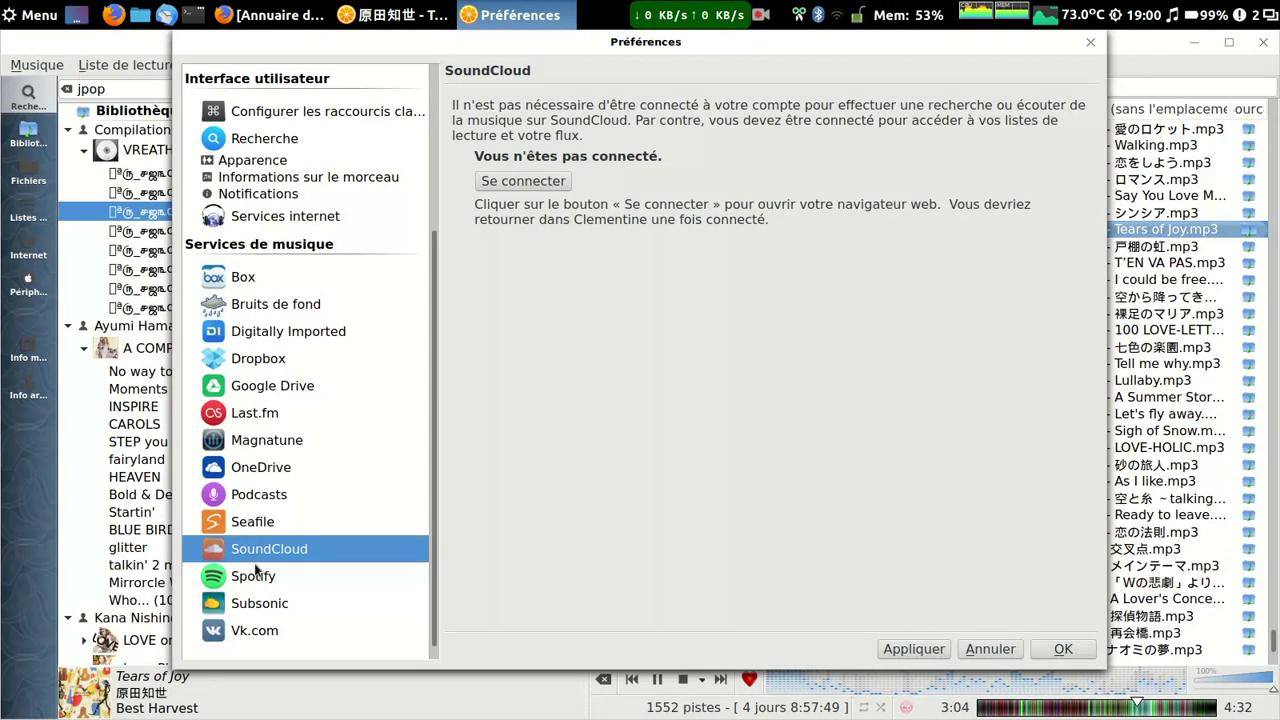
pyautogui.press('End')
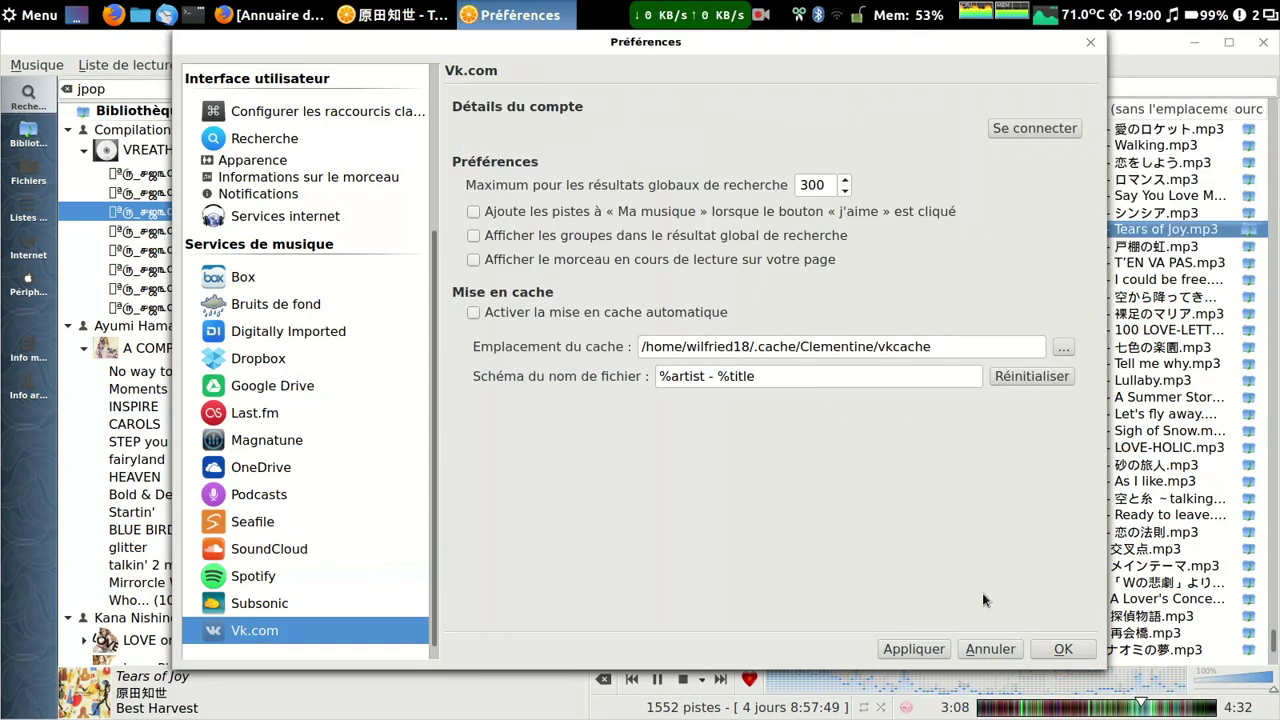
pyautogui.click(1063, 649)
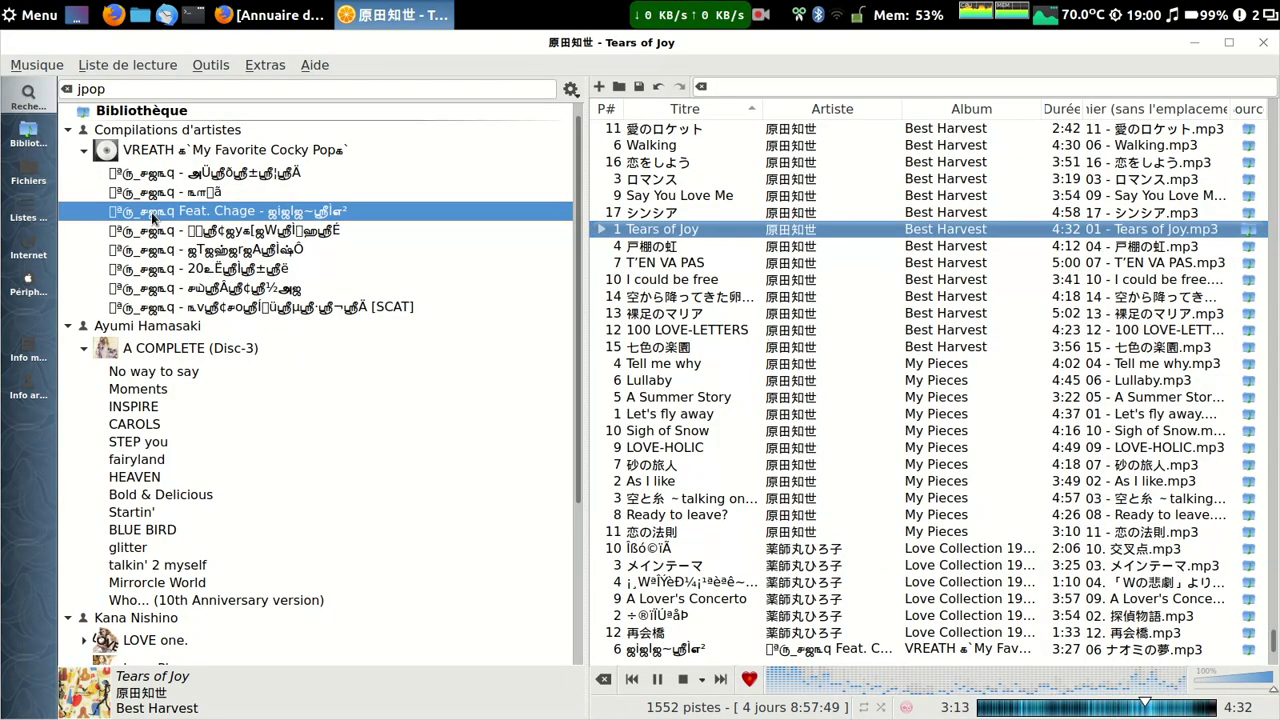
# View the found track's available actions, and look through the file browser, playlists and internet services
pyautogui.rightClick(152, 218)
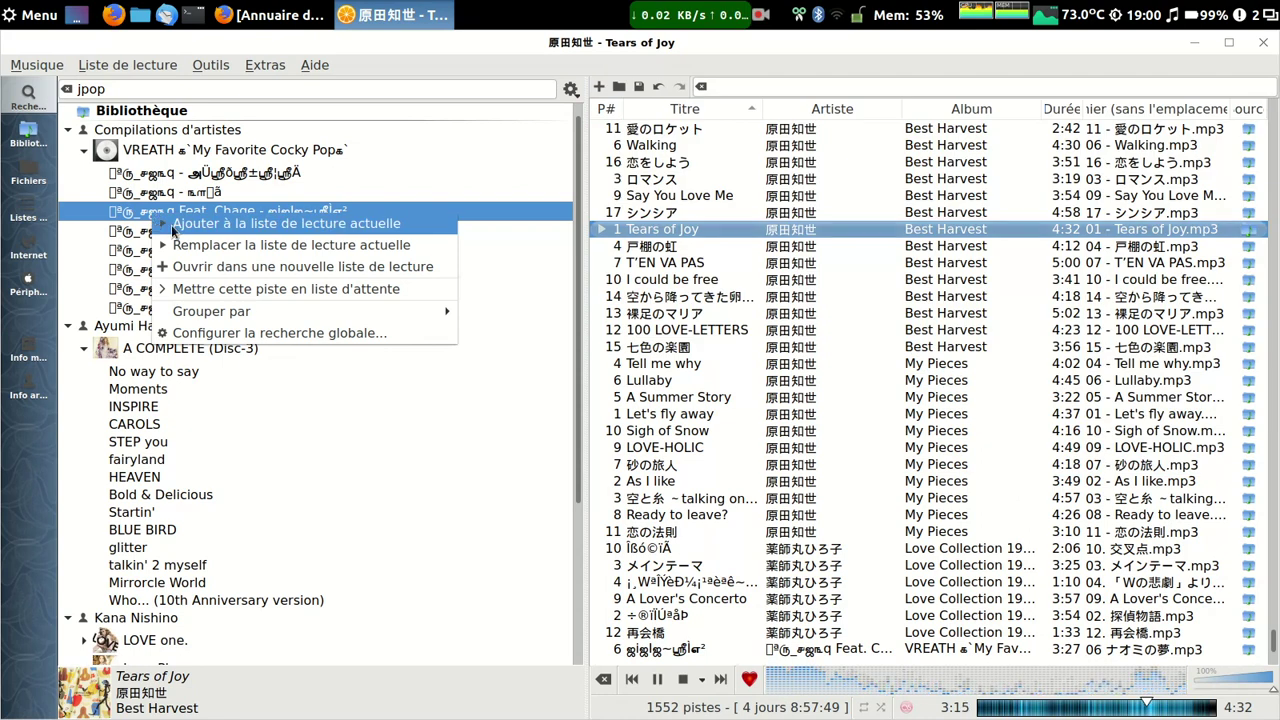
pyautogui.click(127, 213)
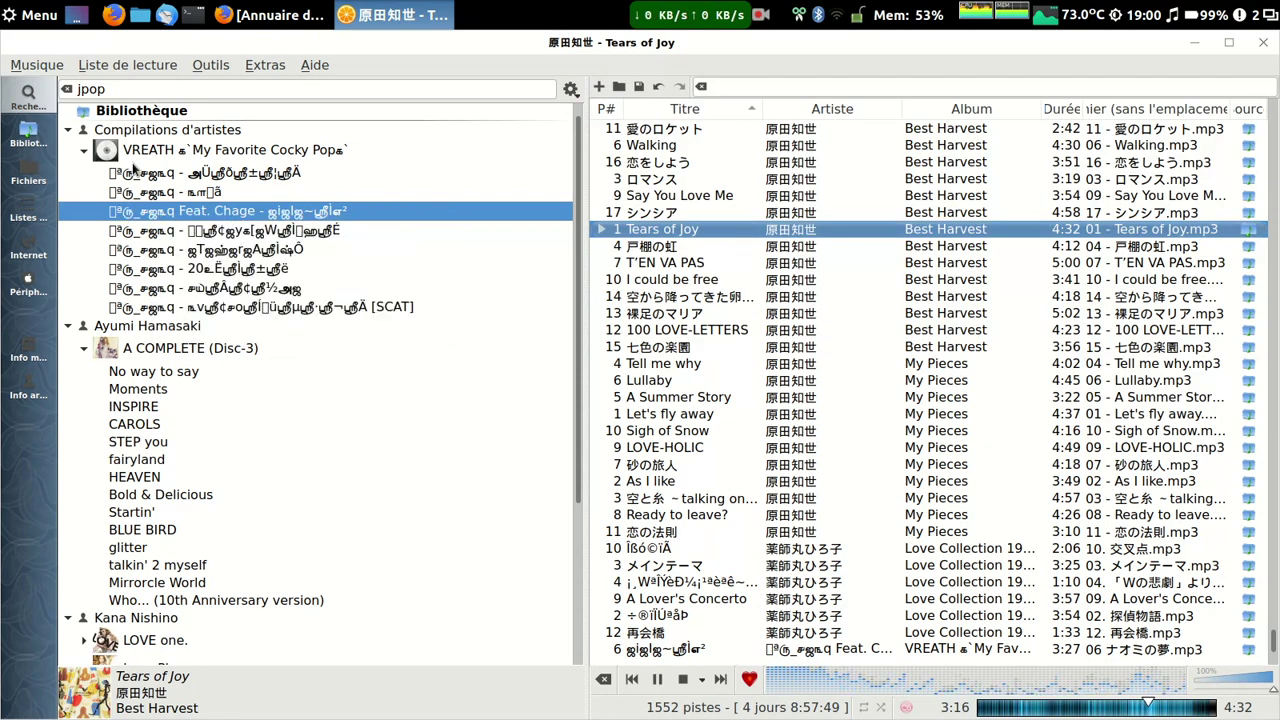
pyautogui.click(28, 172)
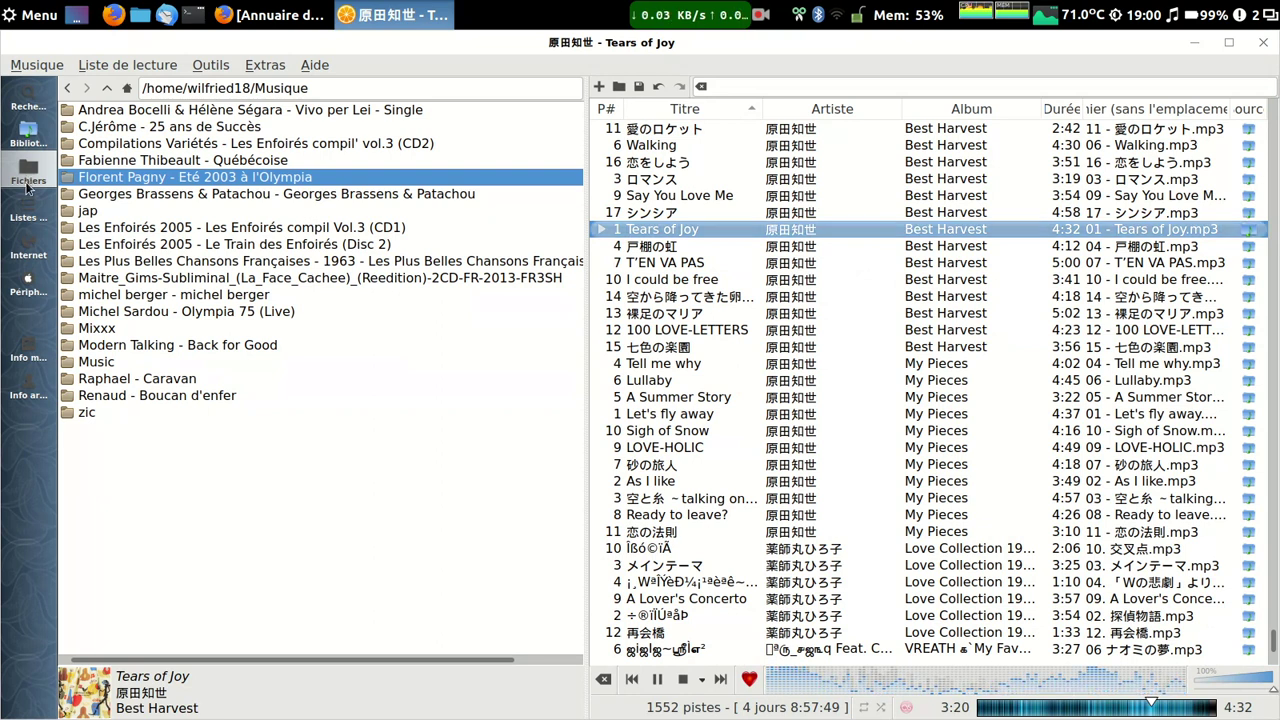
pyautogui.click(28, 208)
pyautogui.click(28, 252)
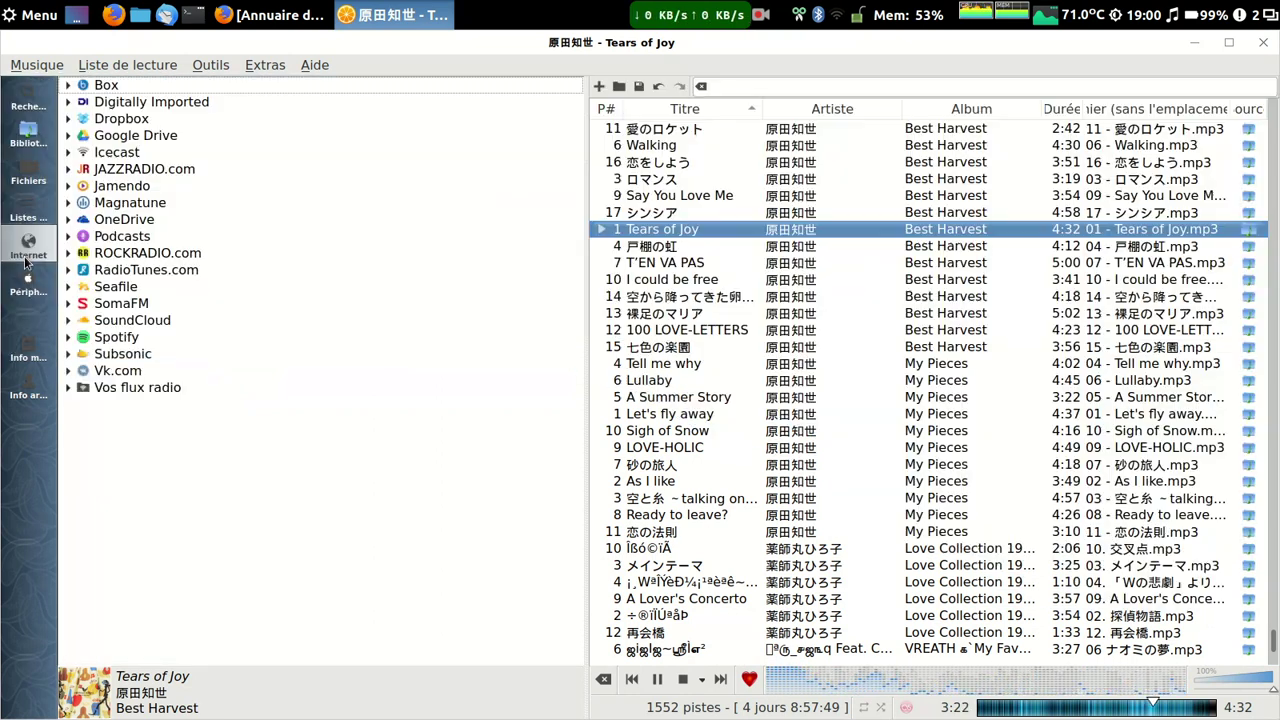
# Open the Jamendo internet service and close its database creation prompt, and open the OneDrive service settings
pyautogui.doubleClick(131, 188)
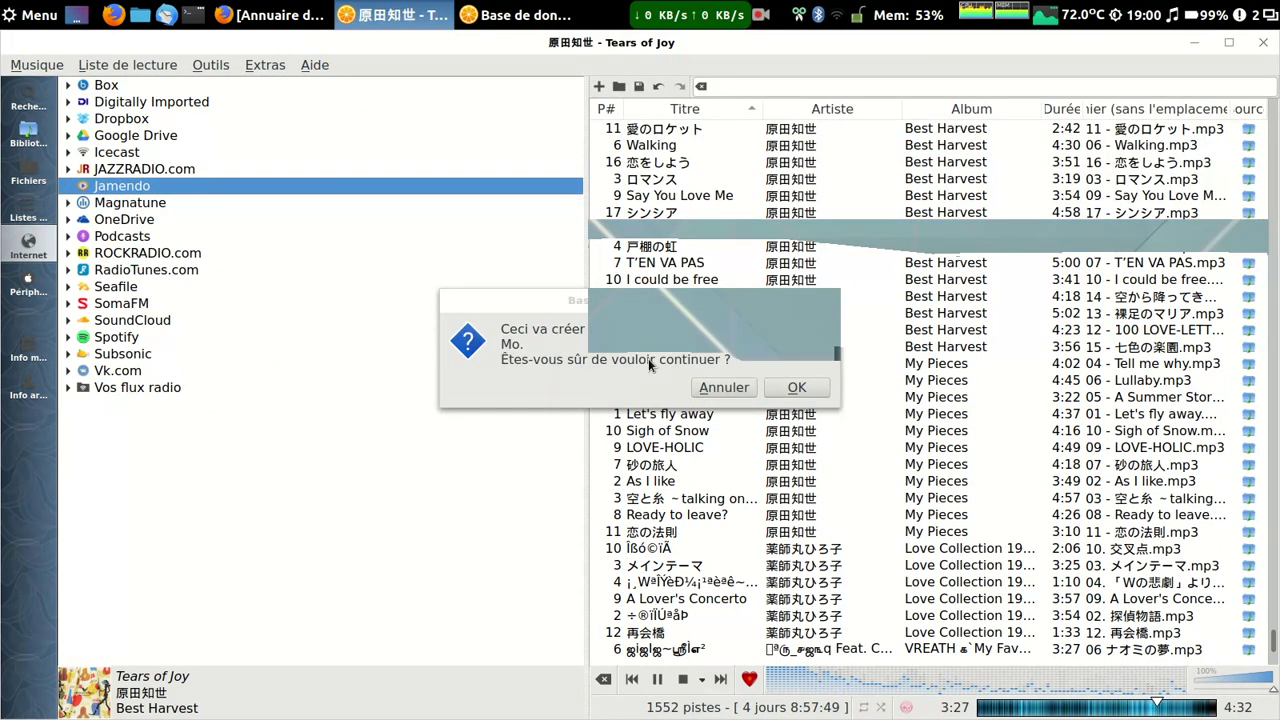
pyautogui.press('Return')
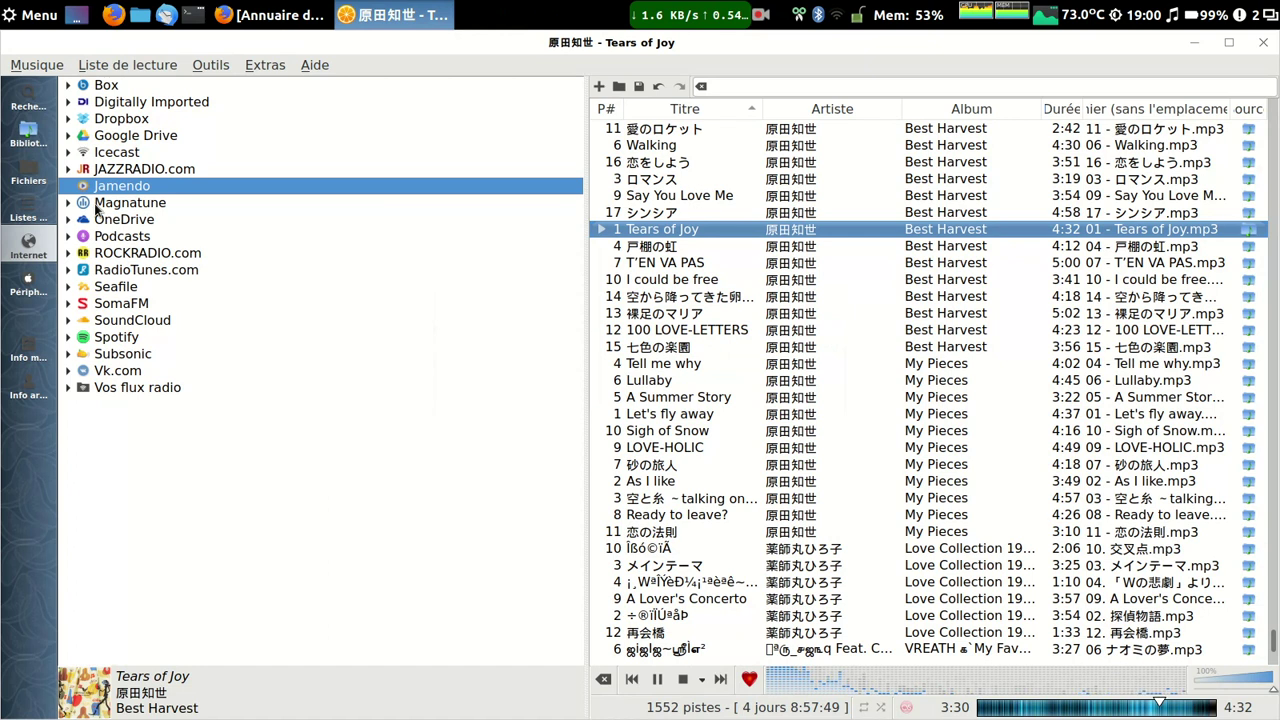
pyautogui.doubleClick(123, 222)
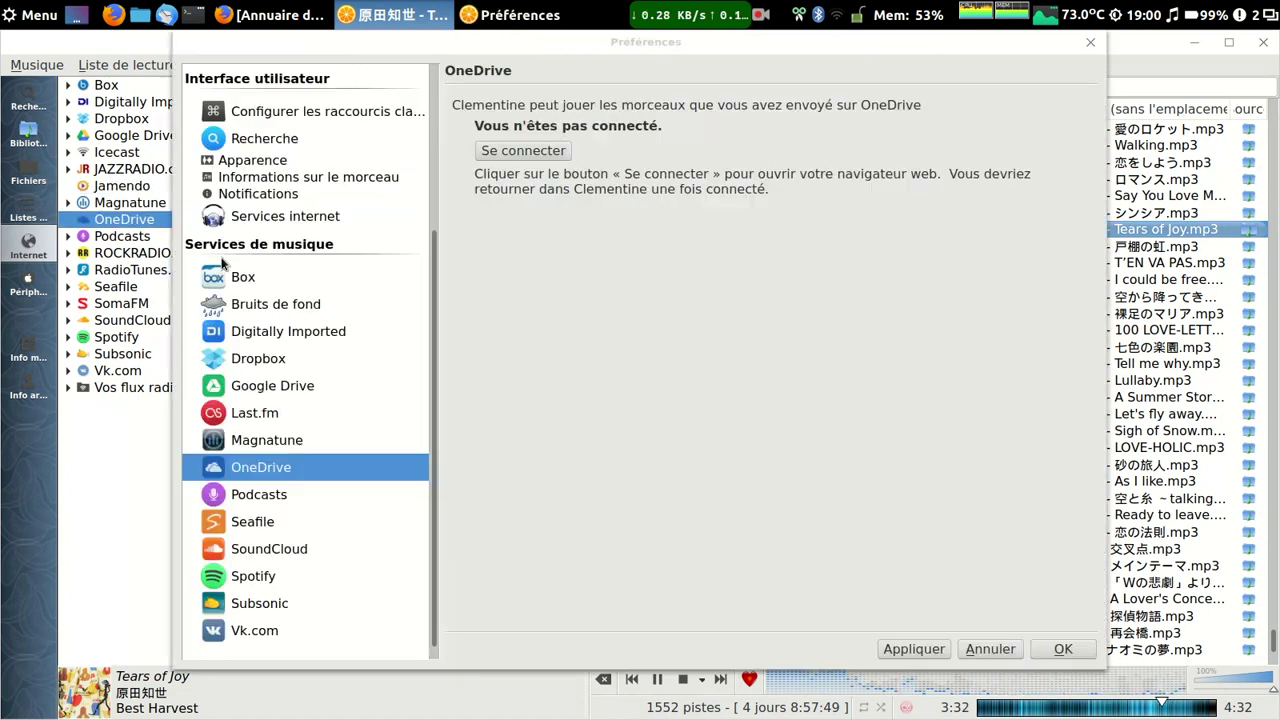
# Close the OneDrive settings and search the SoundCloud service for pop
pyautogui.press('Escape')
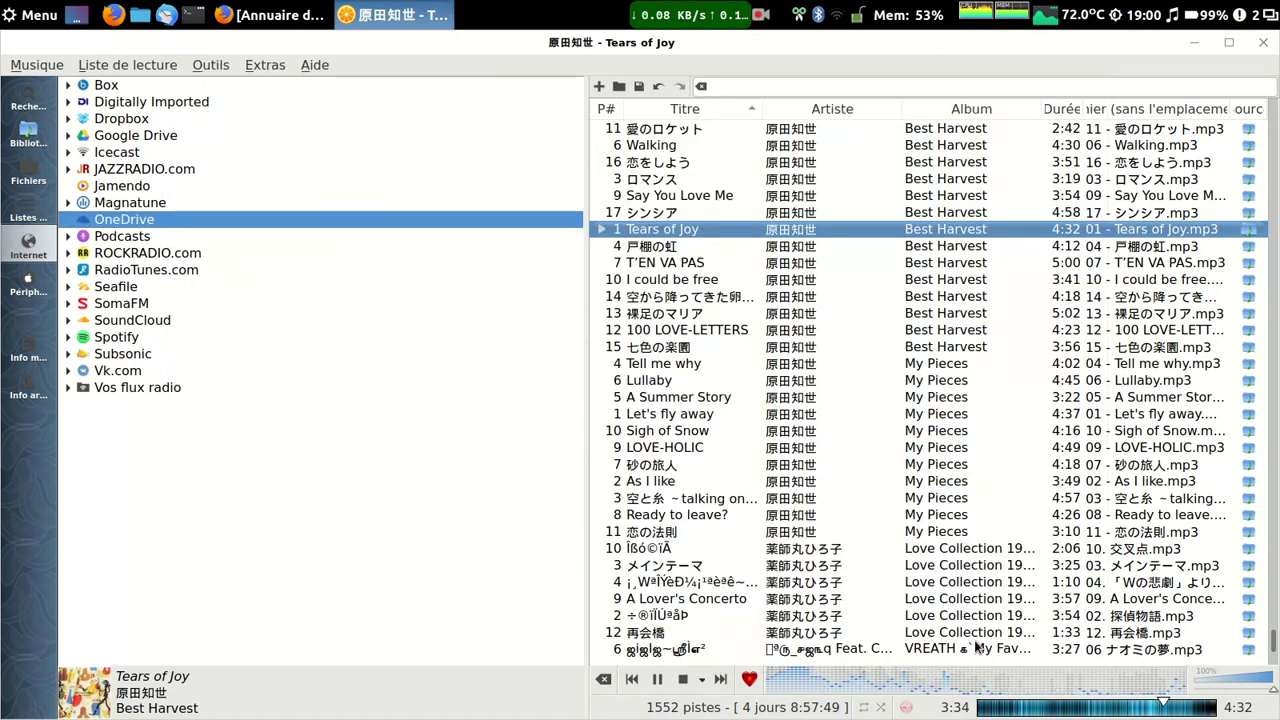
pyautogui.doubleClick(135, 321)
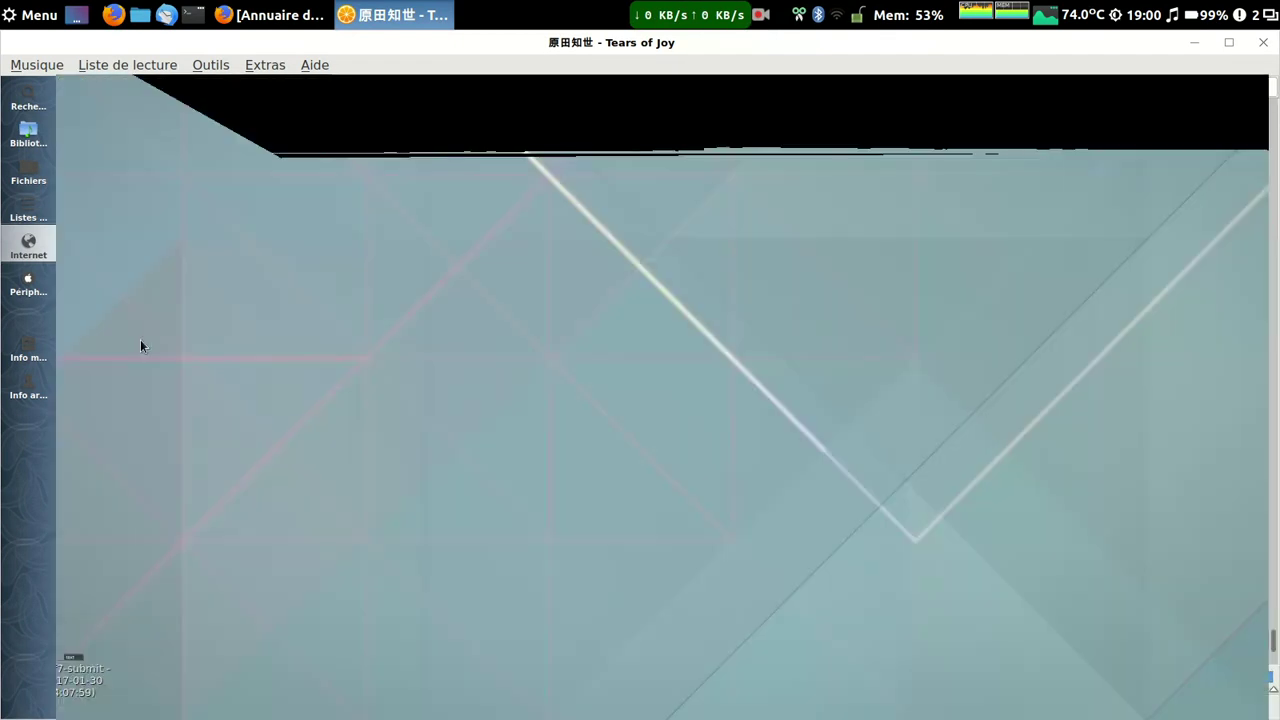
pyautogui.click(147, 359)
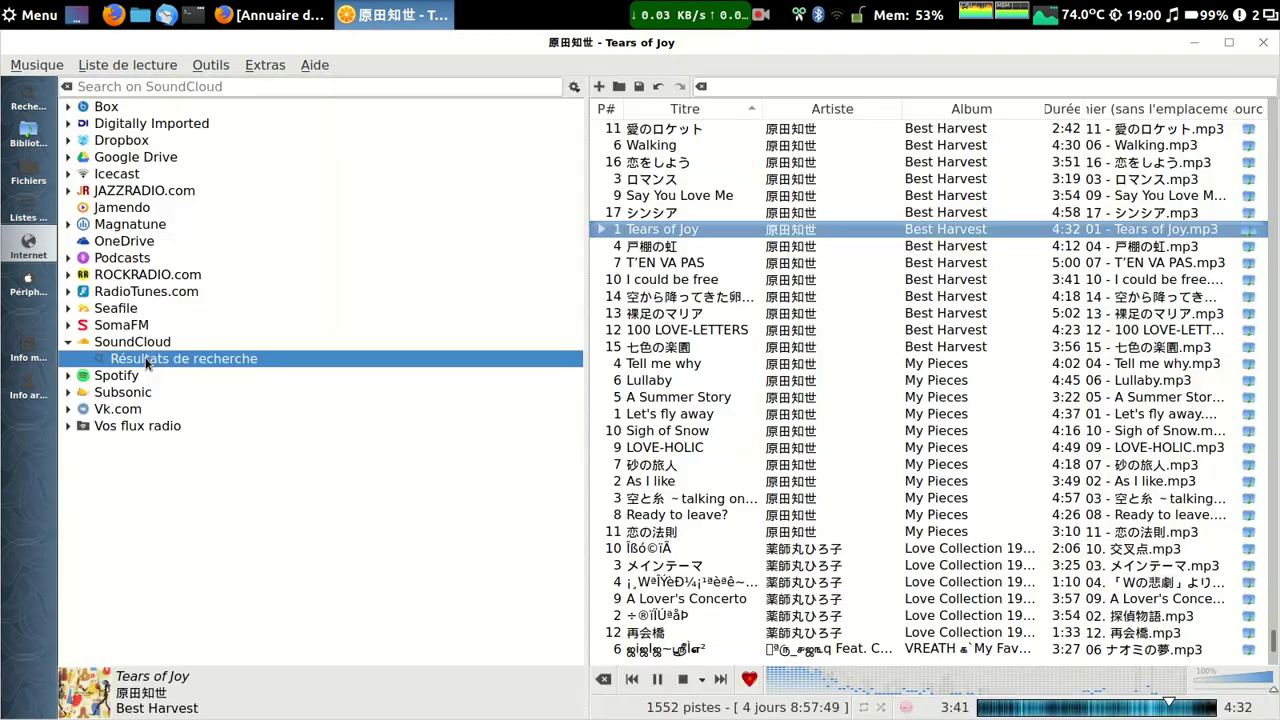
pyautogui.click(227, 86)
pyautogui.write('pop')
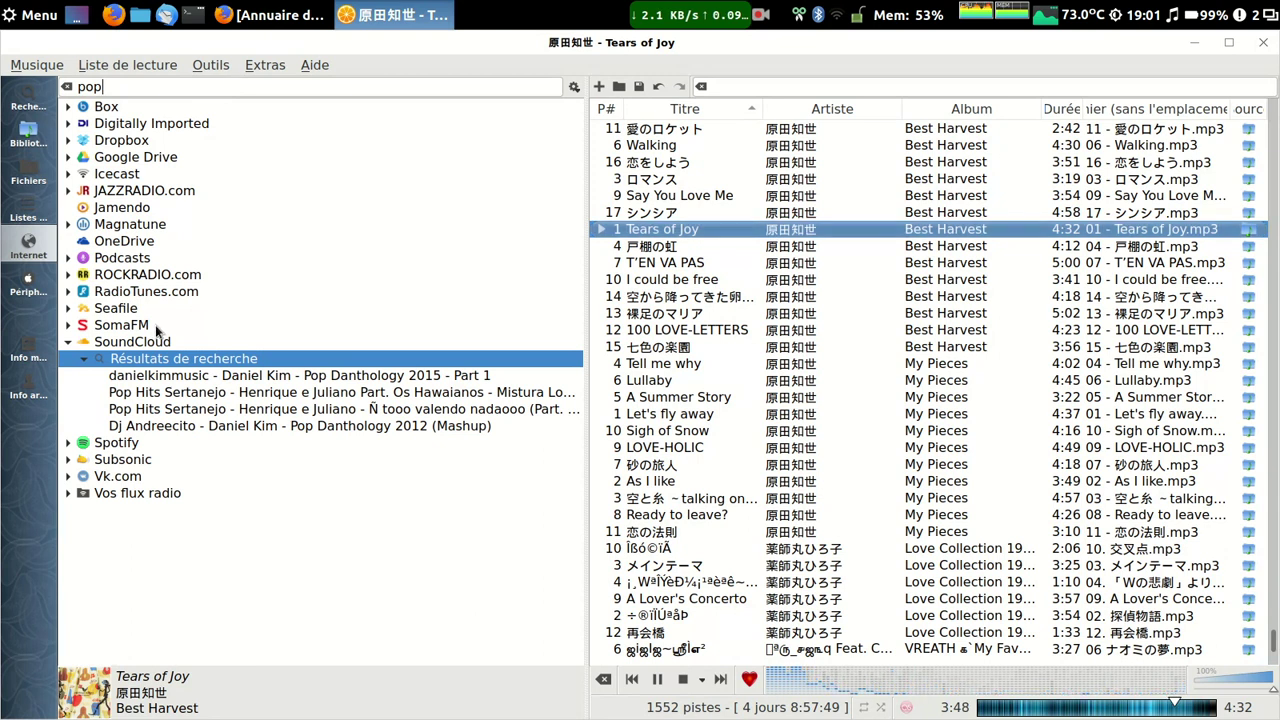
# Add the SoundCloud result Pop Danthology 2015 - Part 1 to the current playlist, and view the actions available for it
pyautogui.doubleClick(176, 376)
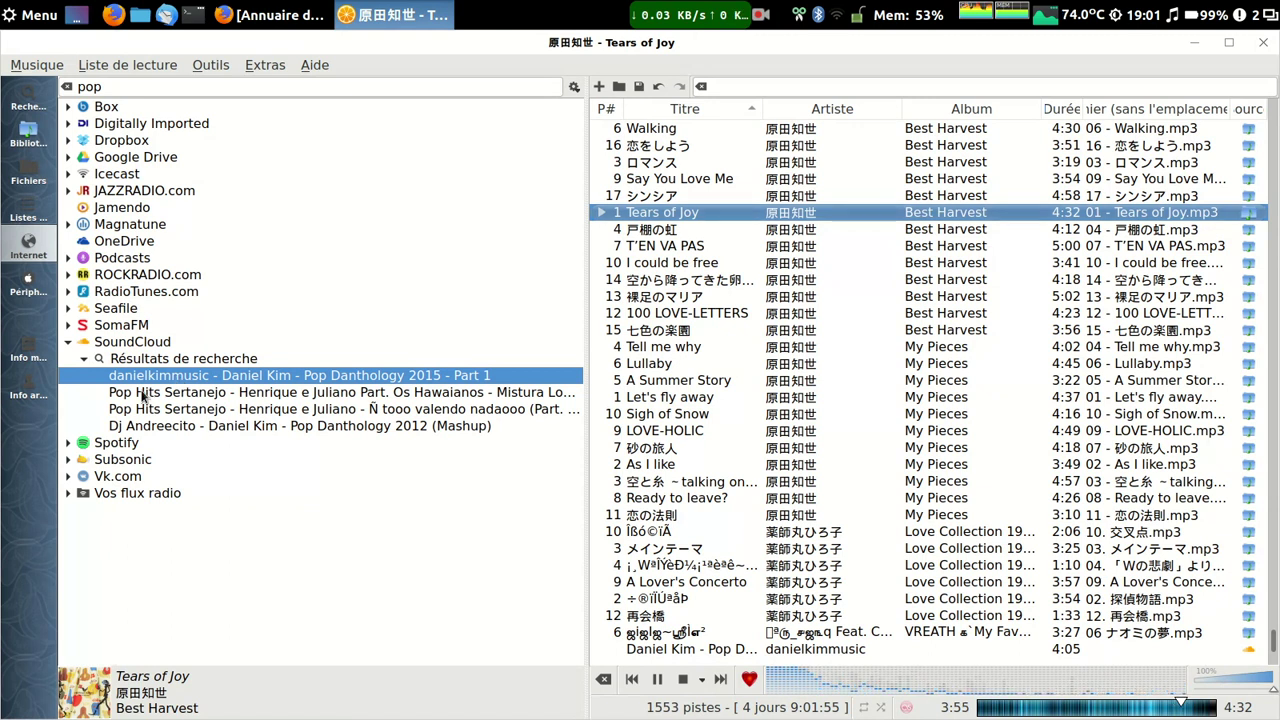
pyautogui.rightClick(160, 376)
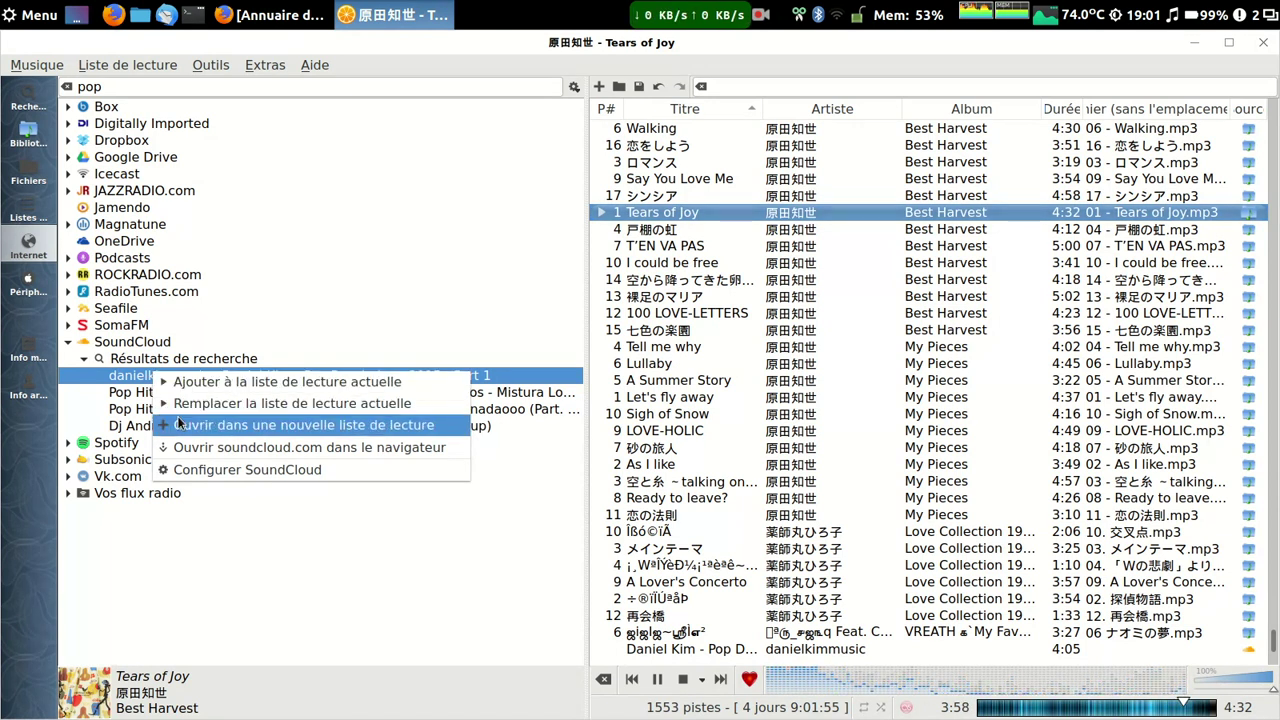
pyautogui.click(120, 449)
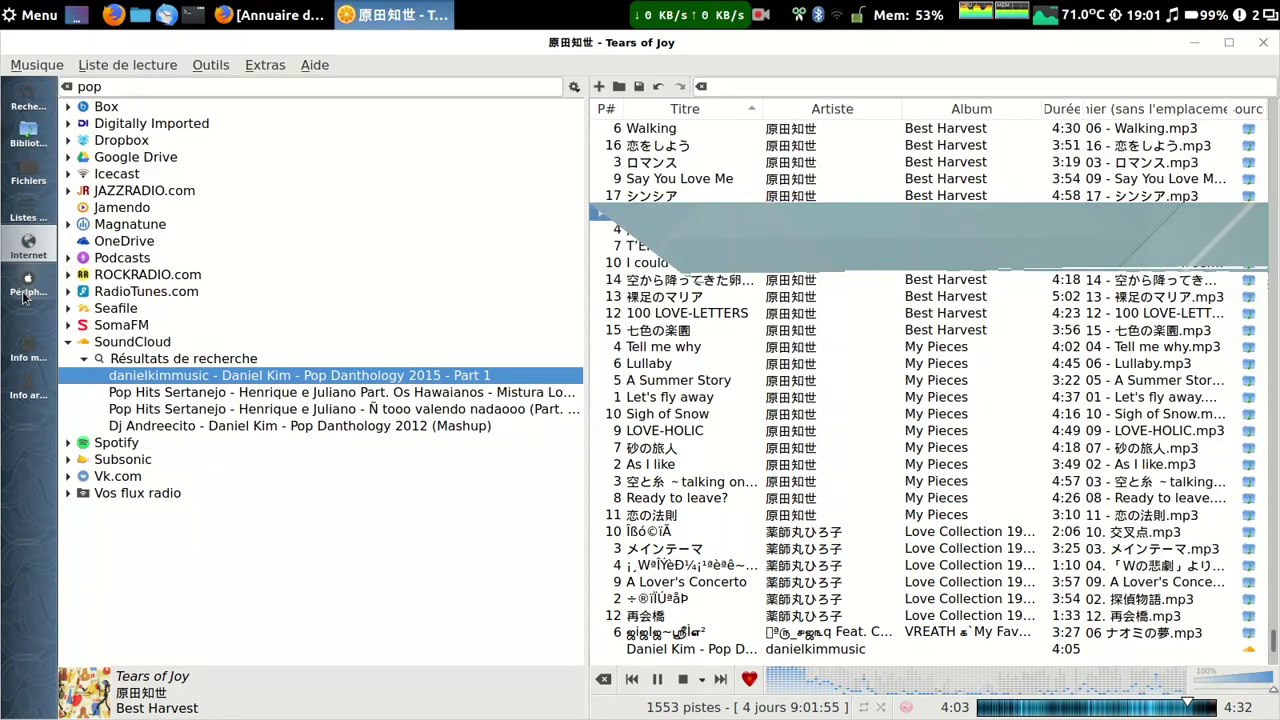
# Look through the devices, the global search, and the song and artist information for the playing track
pyautogui.click(28, 283)
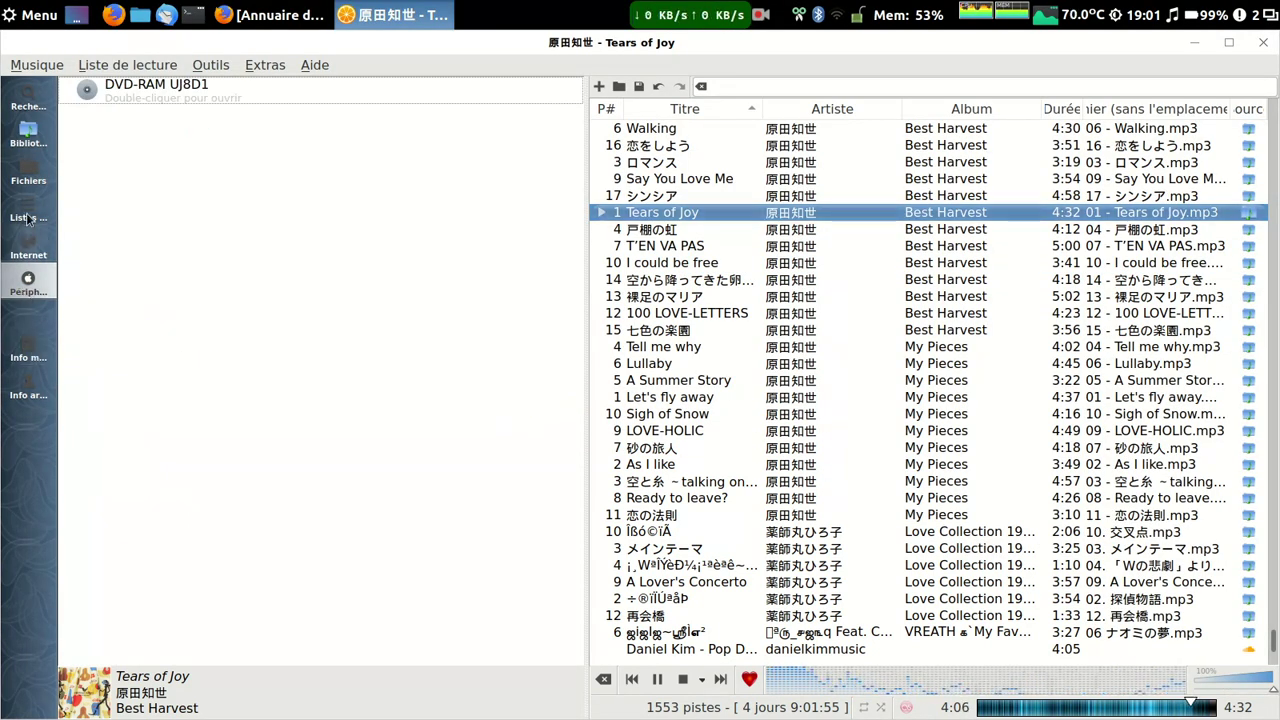
pyautogui.hotkey('ctrl', 'f')
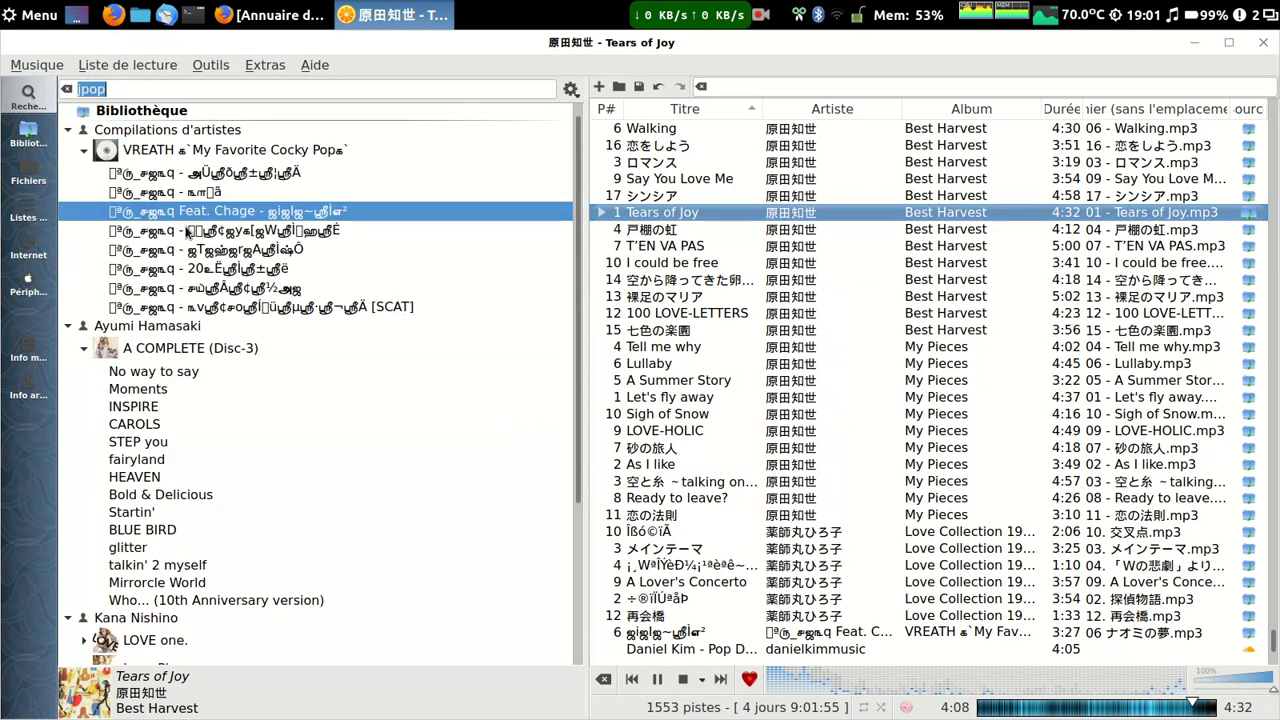
pyautogui.click(27, 355)
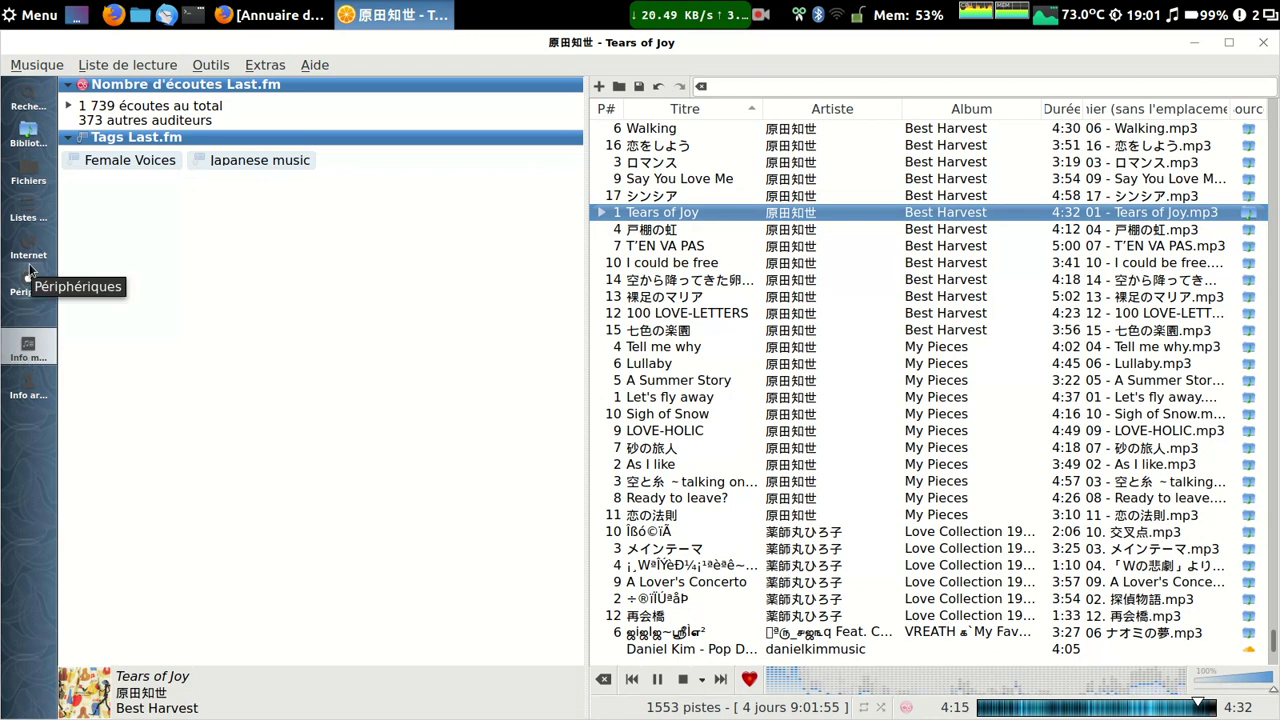
pyautogui.click(30, 125)
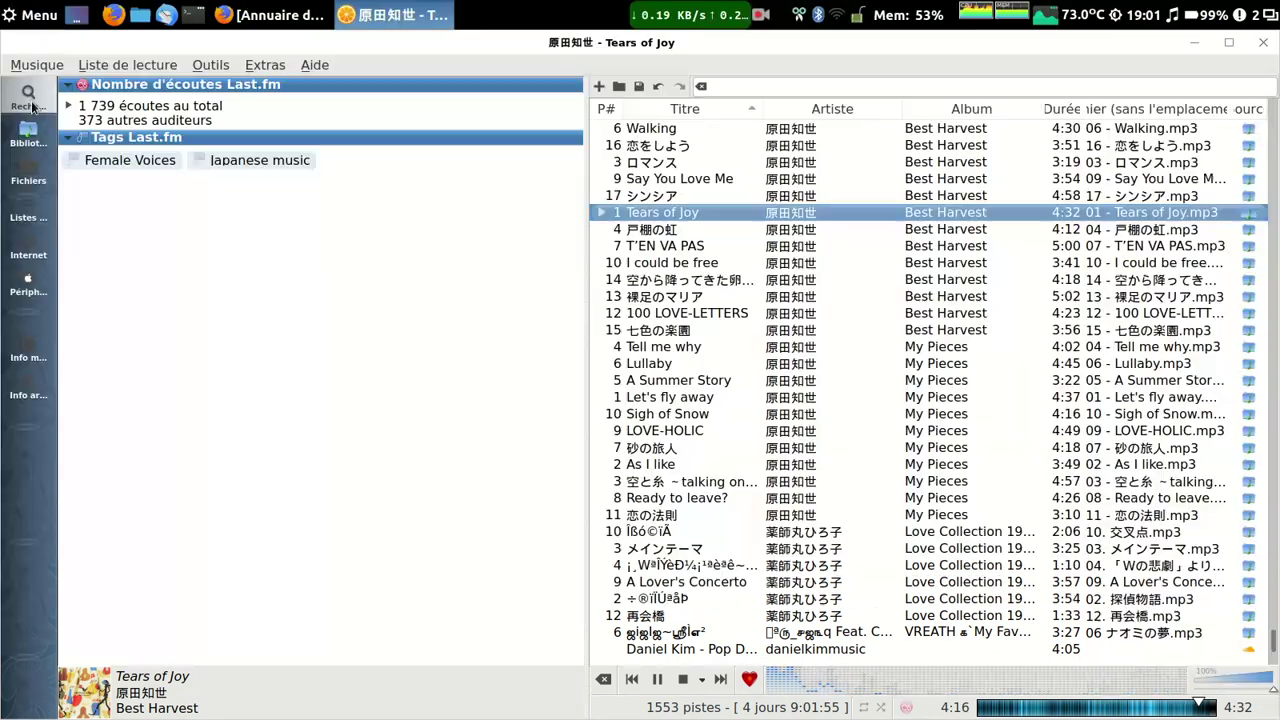
pyautogui.click(27, 390)
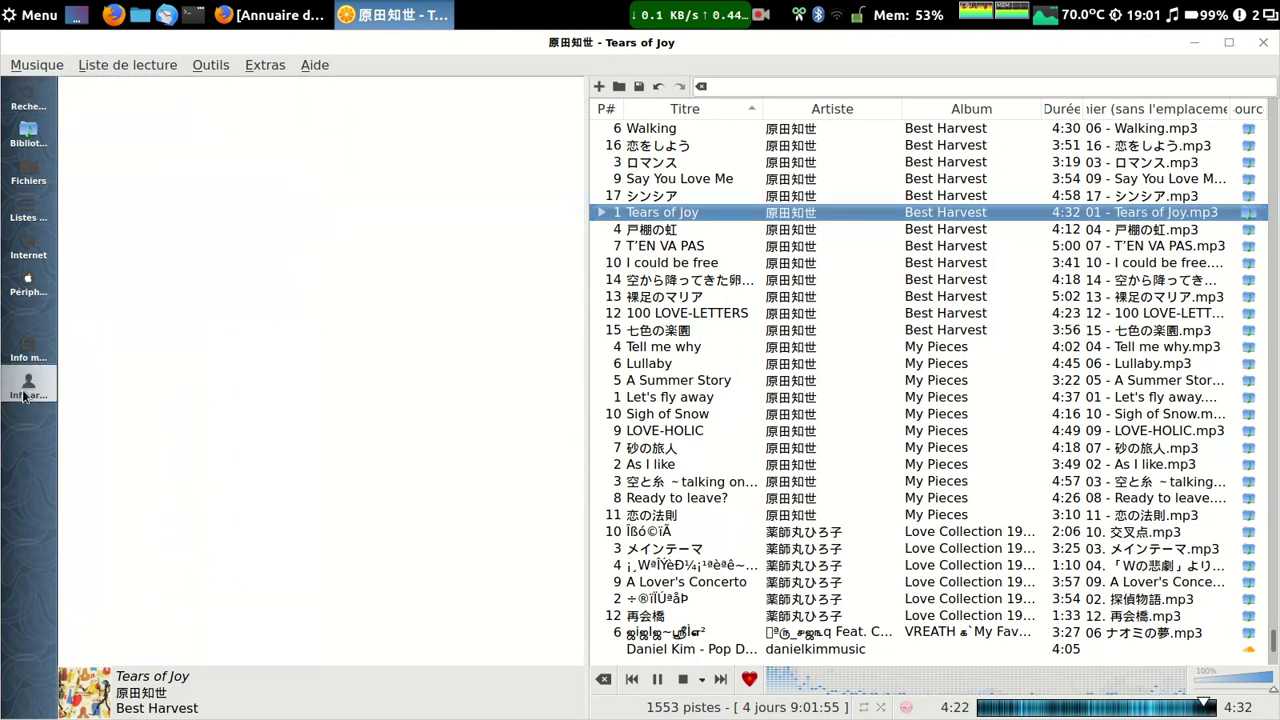
# Start adding a podcast and view the BBC podcast directory
pyautogui.click(29, 63)
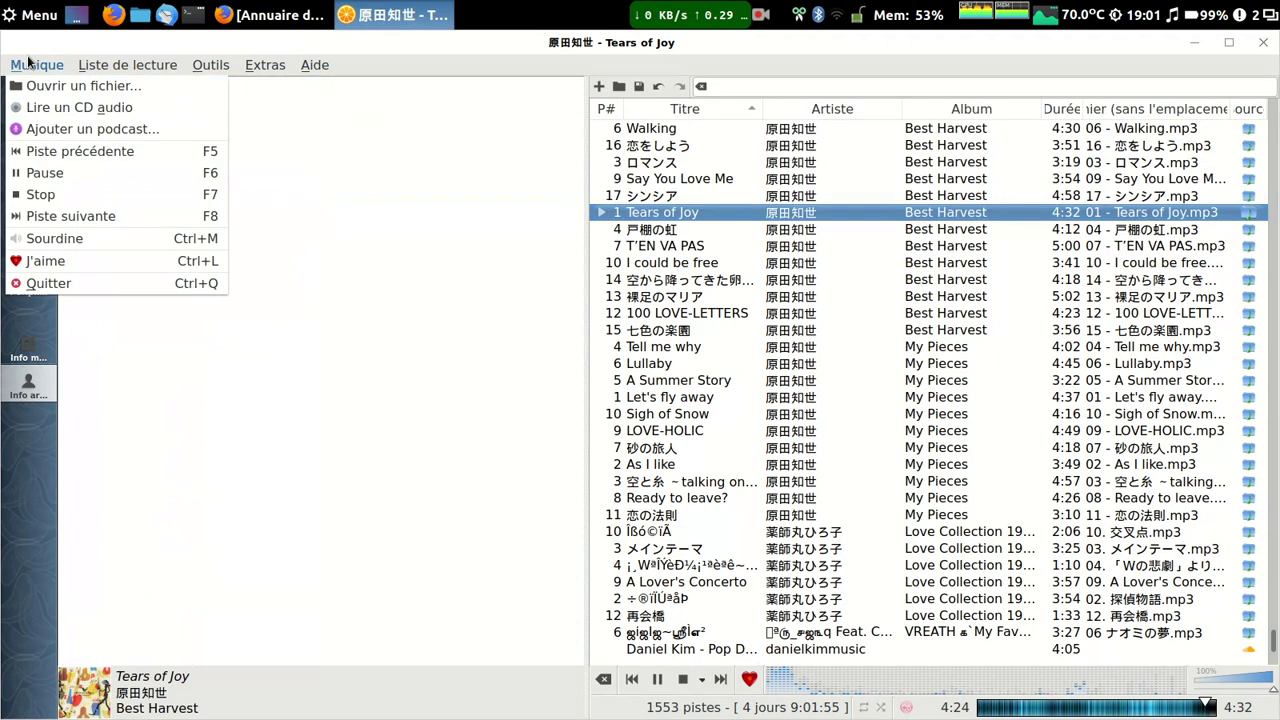
pyautogui.click(54, 135)
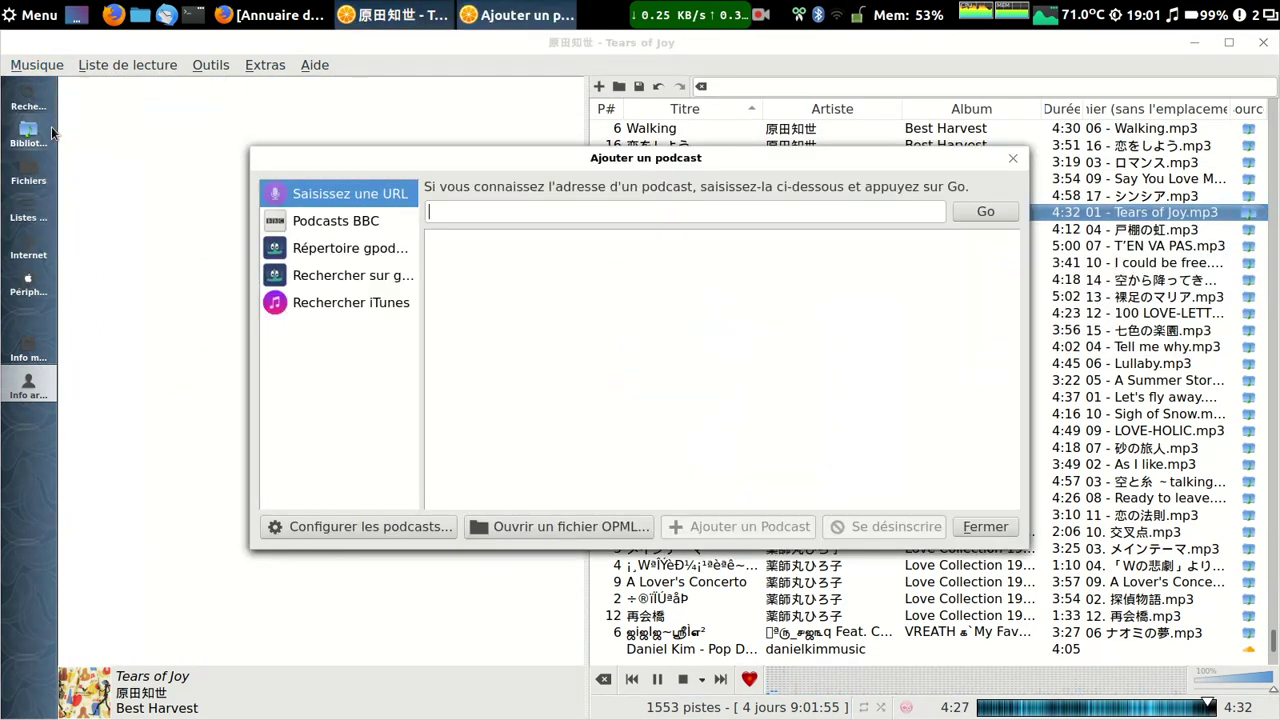
pyautogui.click(318, 221)
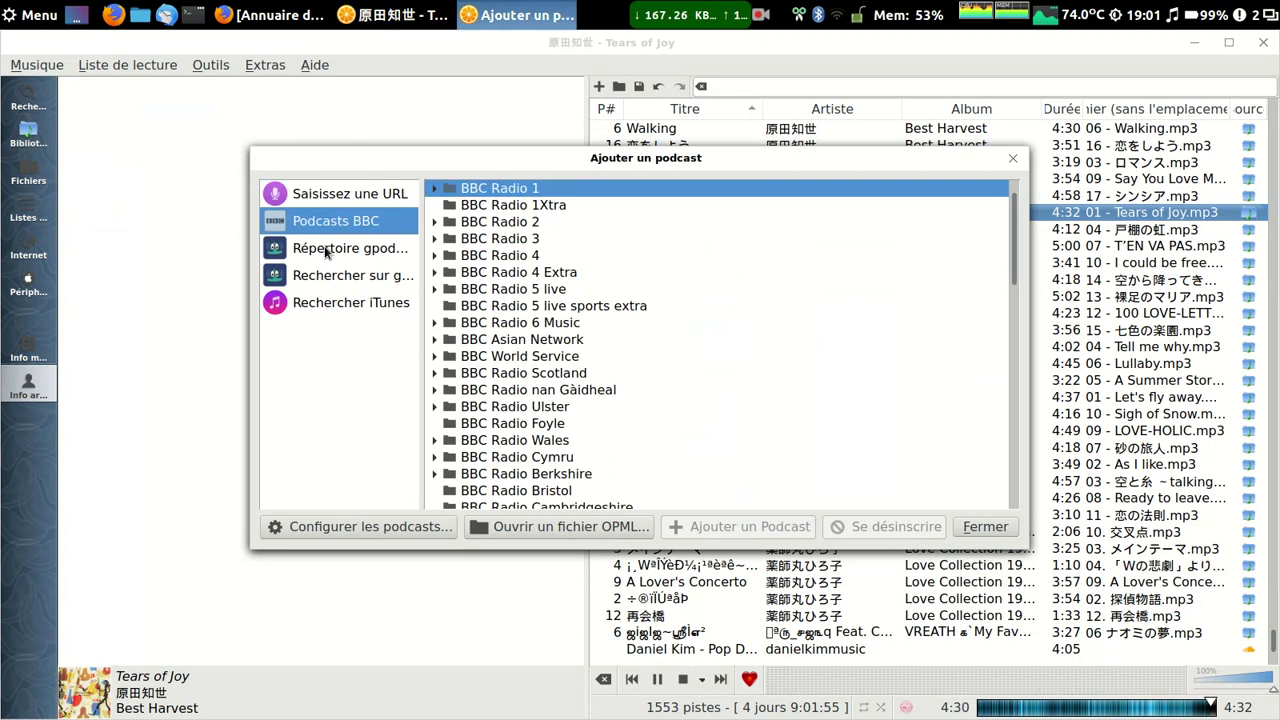
# Add the Inside The Huddle podcast from the professional category of the gpodder directory
pyautogui.click(362, 250)
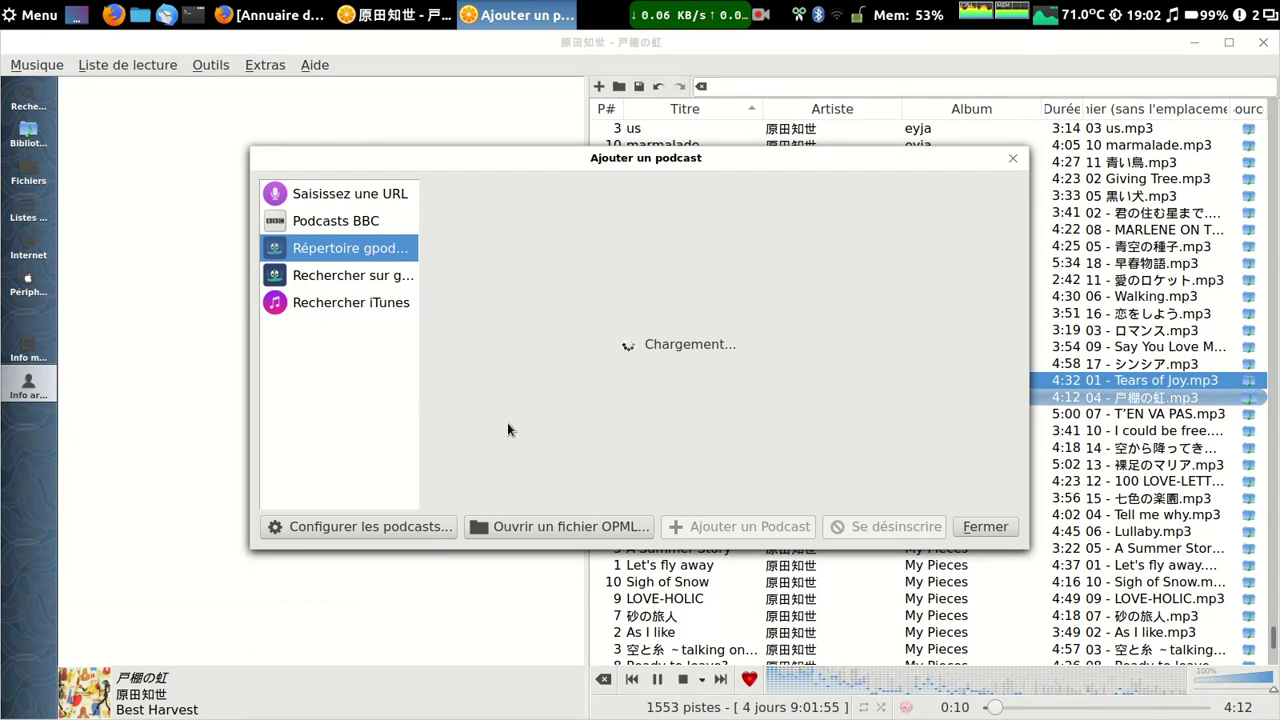
pyautogui.doubleClick(480, 189)
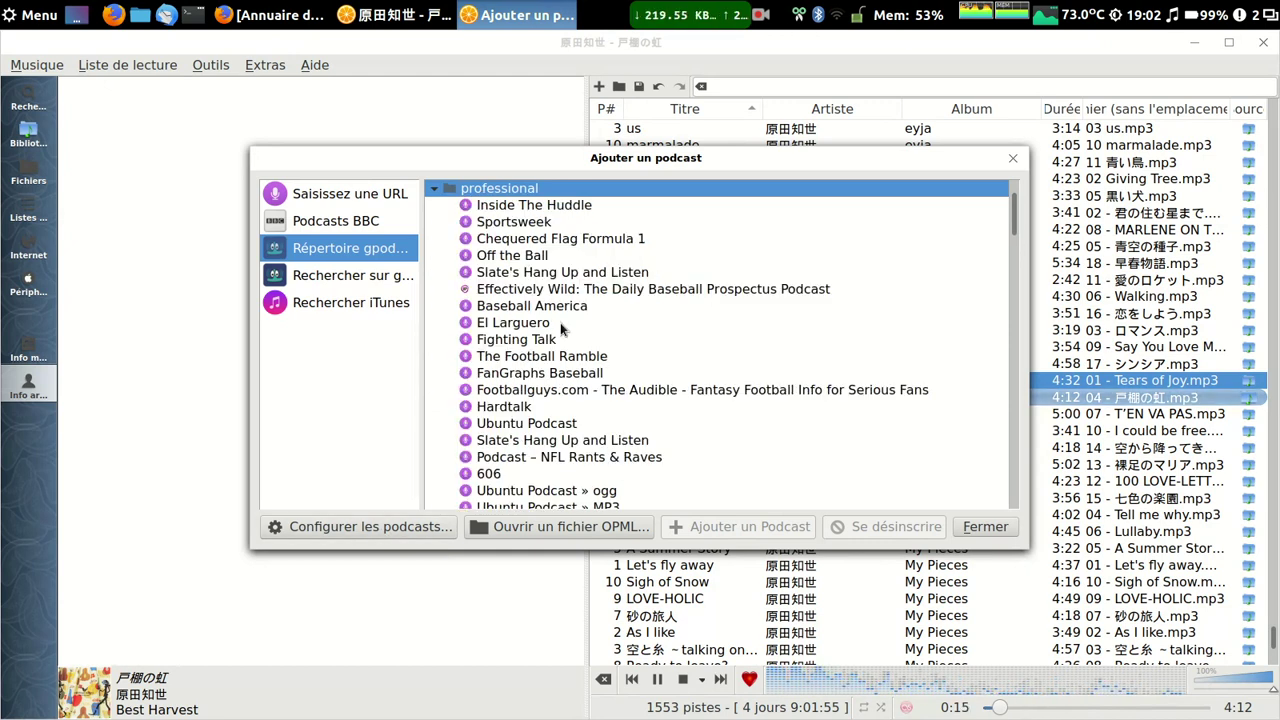
pyautogui.click(522, 205)
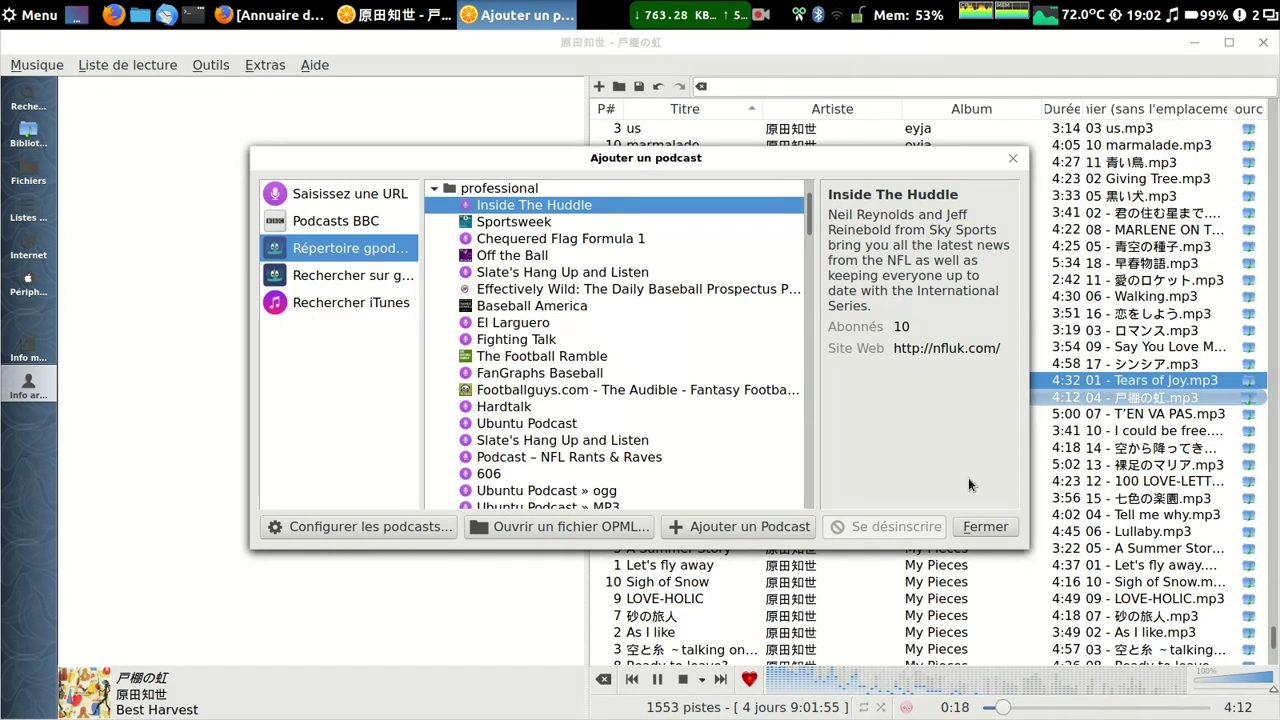
pyautogui.click(740, 526)
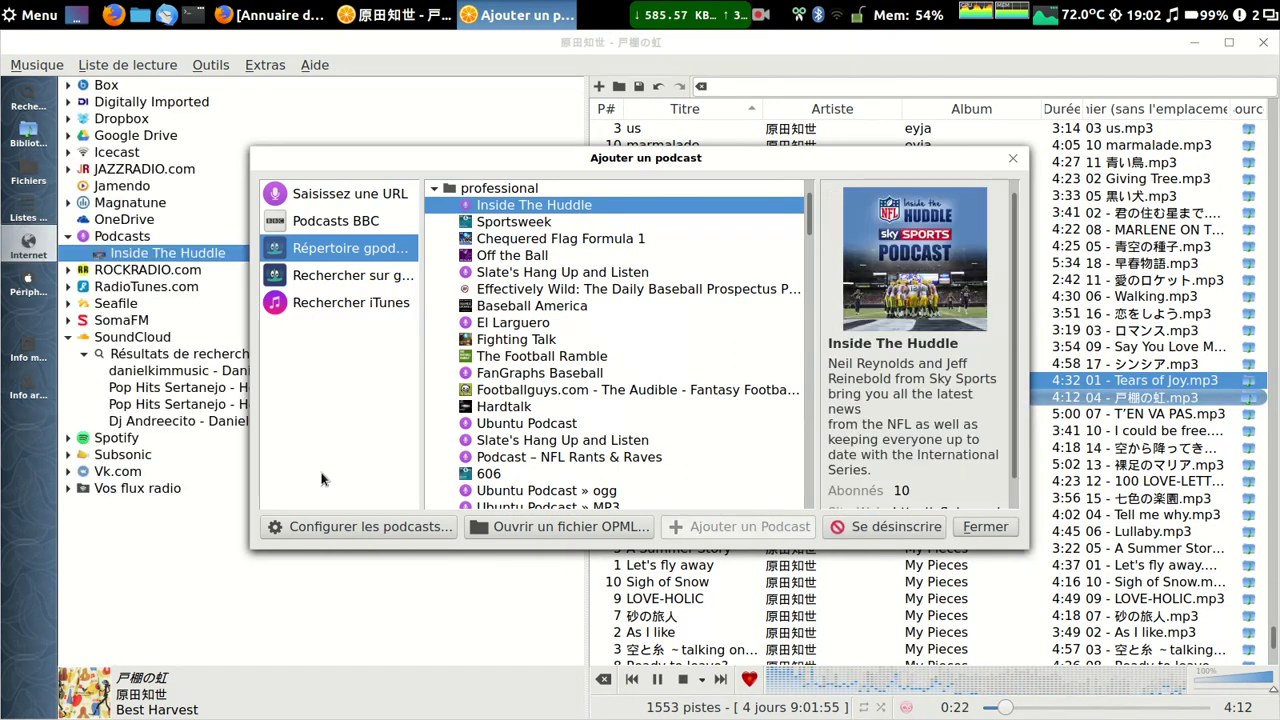
# Examine the podcast preferences, and close them and the podcast adding dialog without changing anything
pyautogui.click(354, 526)
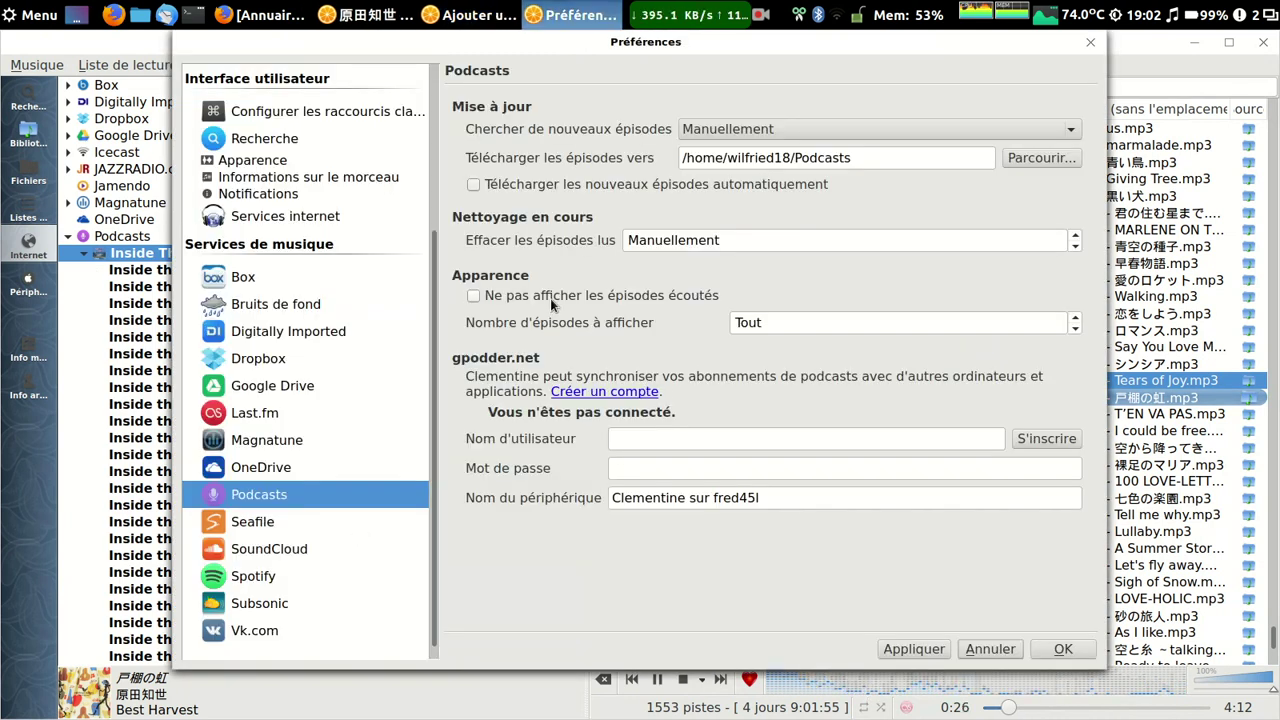
pyautogui.click(1090, 44)
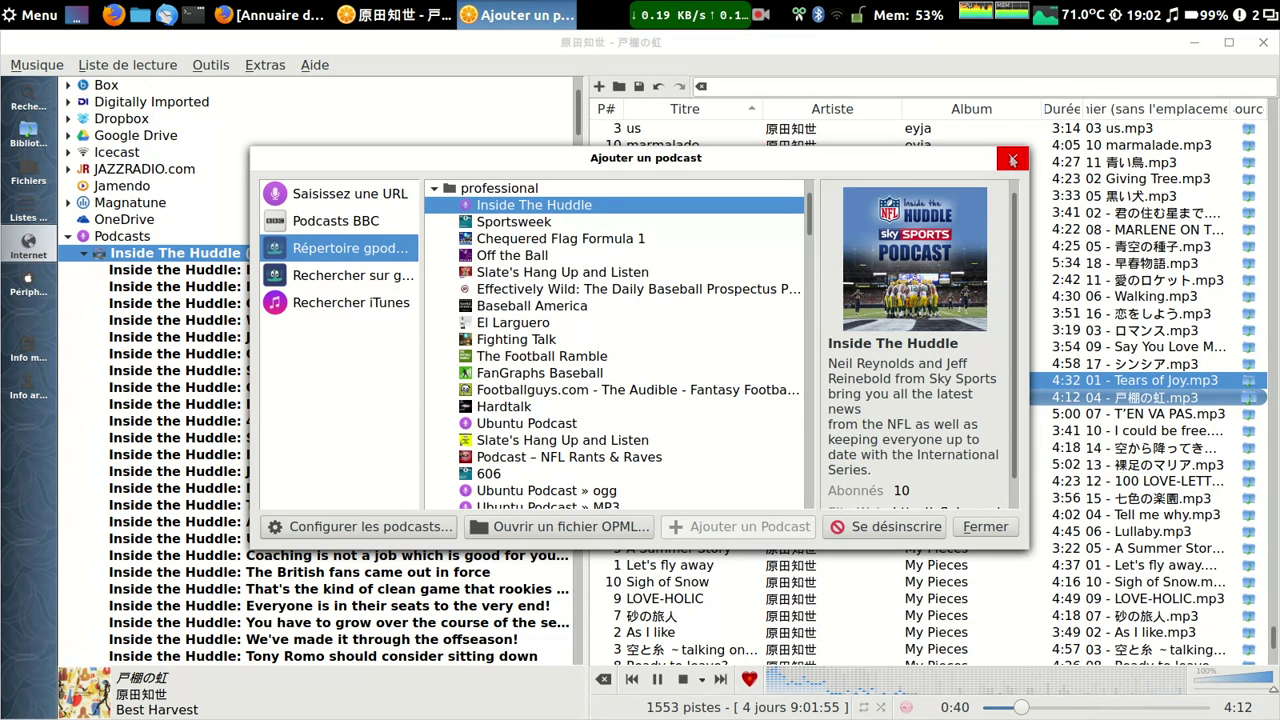
pyautogui.click(1012, 160)
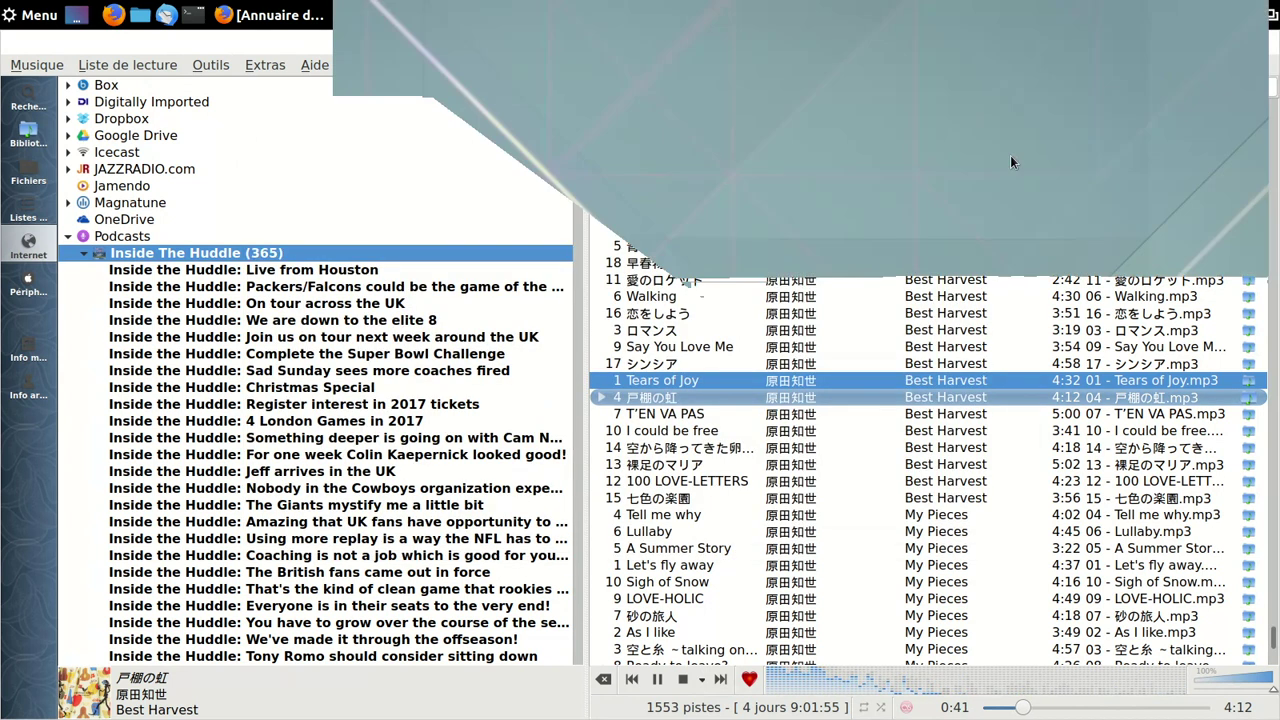
# Add the Inside The Huddle episode Live from Houston to the playlist and mark it as listened
pyautogui.doubleClick(308, 272)
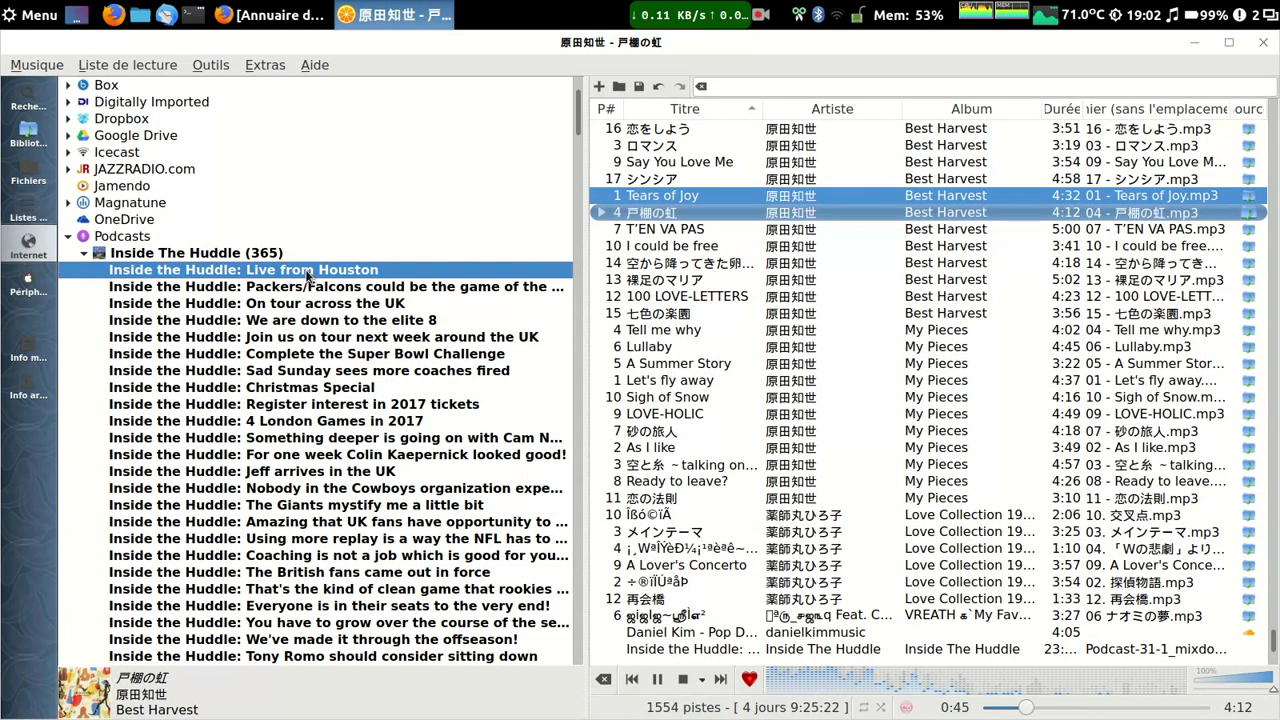
pyautogui.rightClick(310, 278)
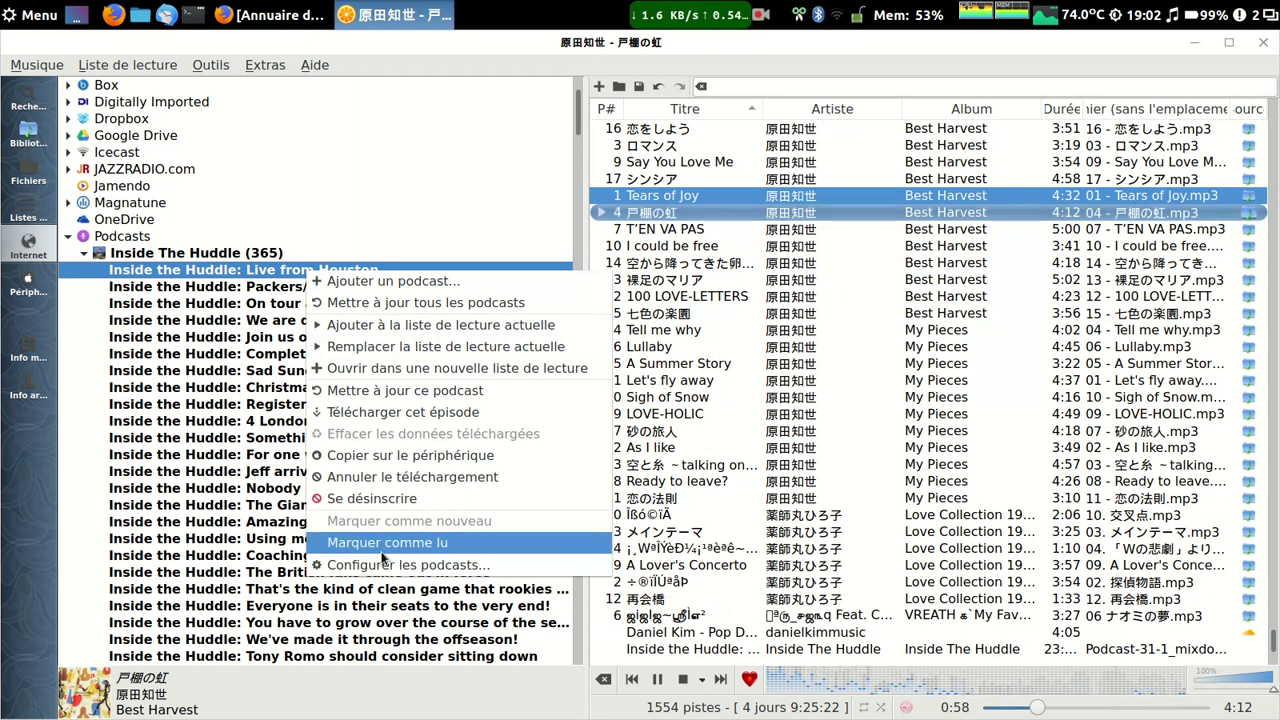
pyautogui.click(382, 548)
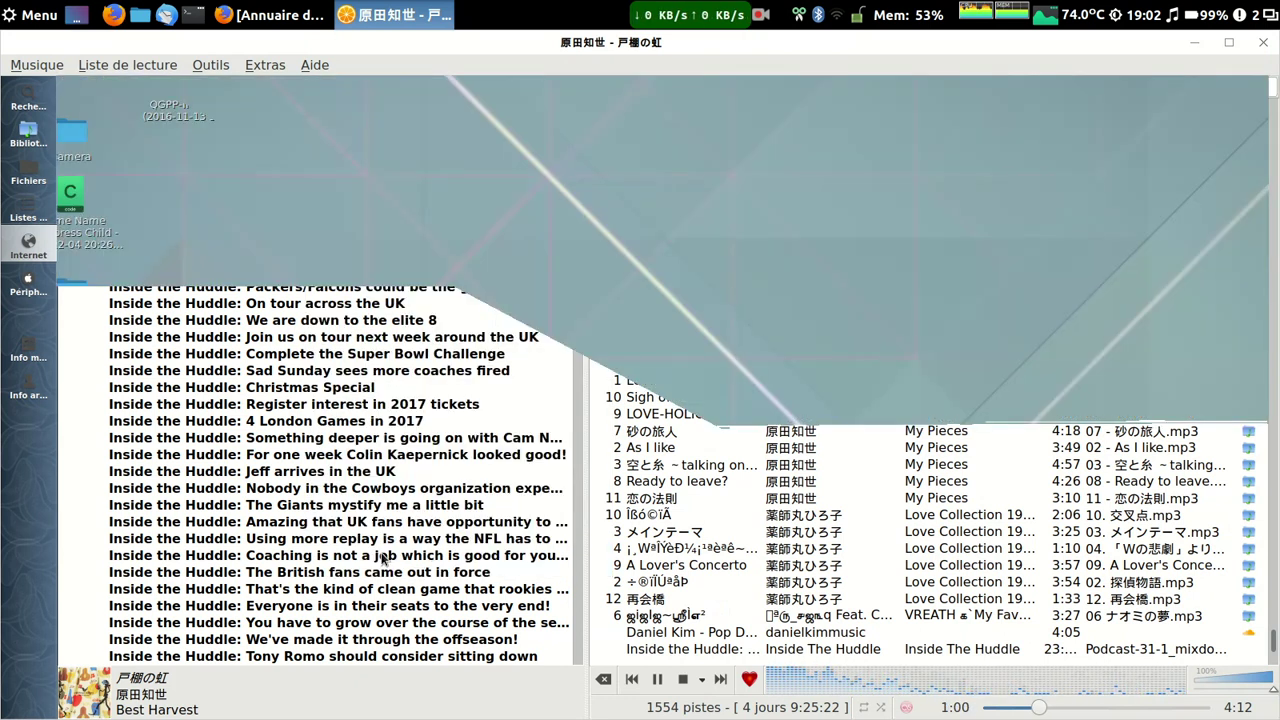
# View the actions for the Packers/Falcons and On tour across the UK episodes, and collapse the Inside The Huddle podcast
pyautogui.click(310, 288)
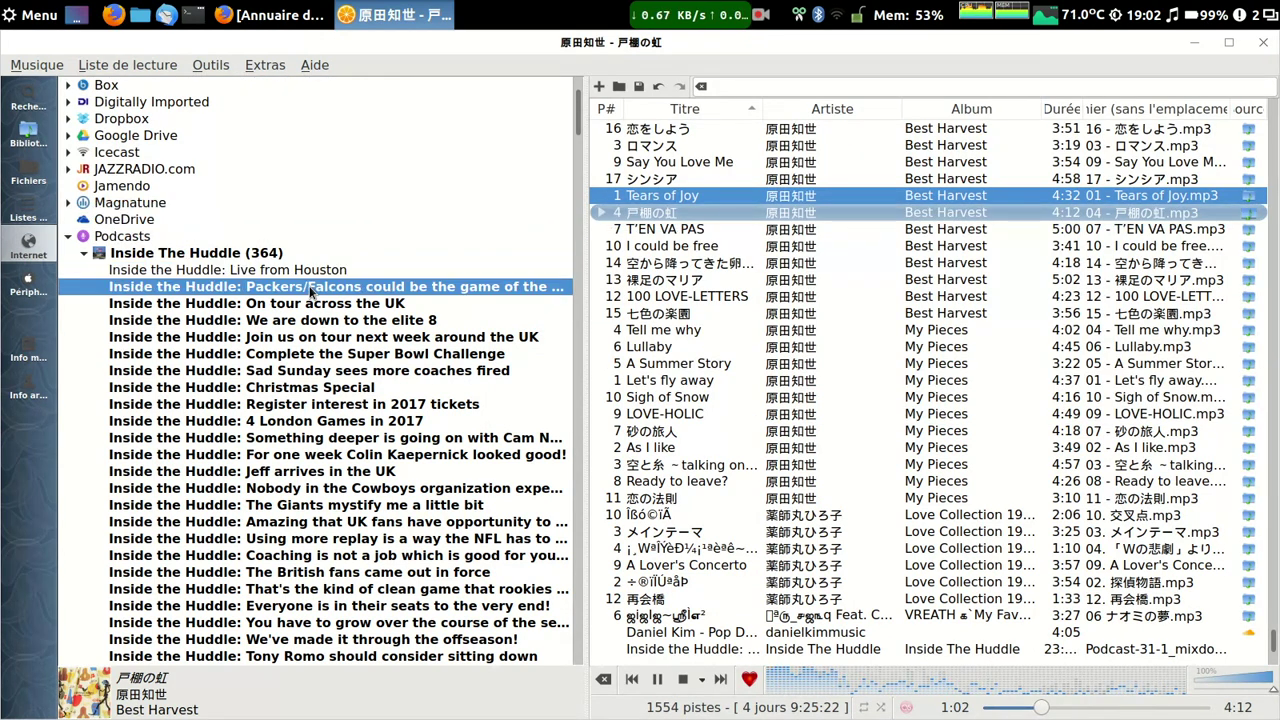
pyautogui.rightClick(310, 291)
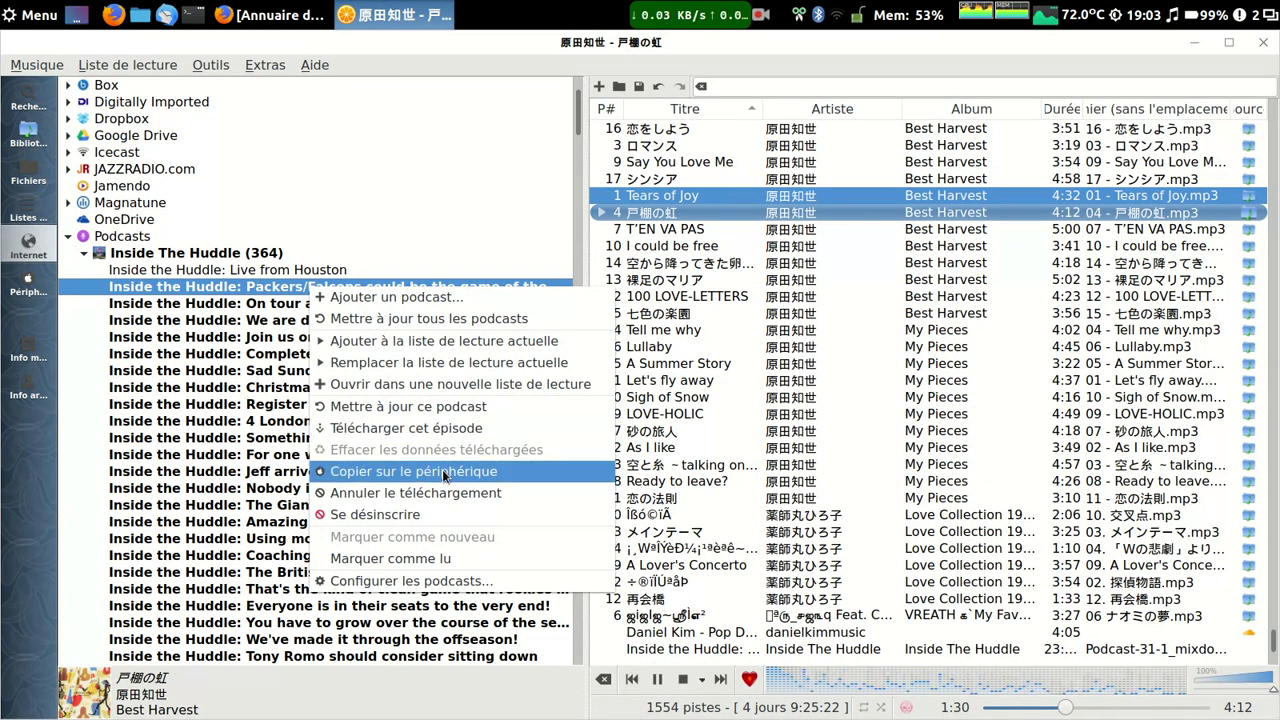
pyautogui.click(243, 310)
pyautogui.click(243, 305)
pyautogui.rightClick(242, 305)
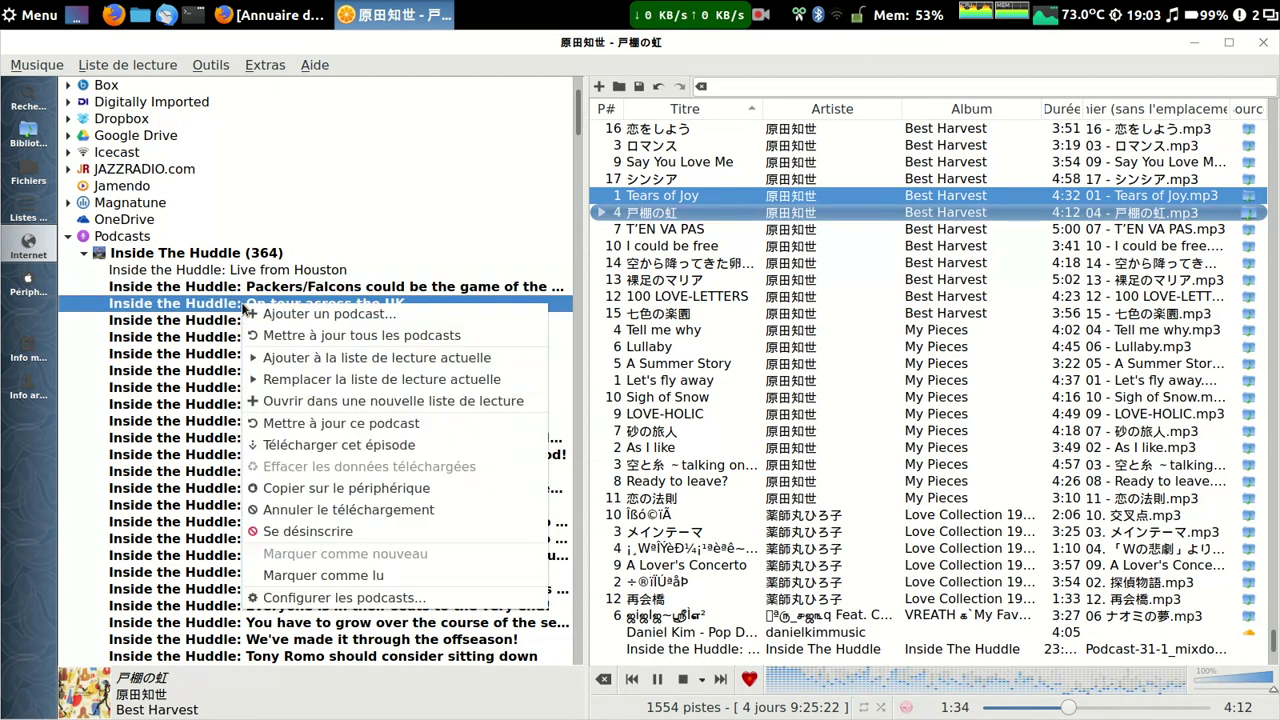
pyautogui.click(240, 307)
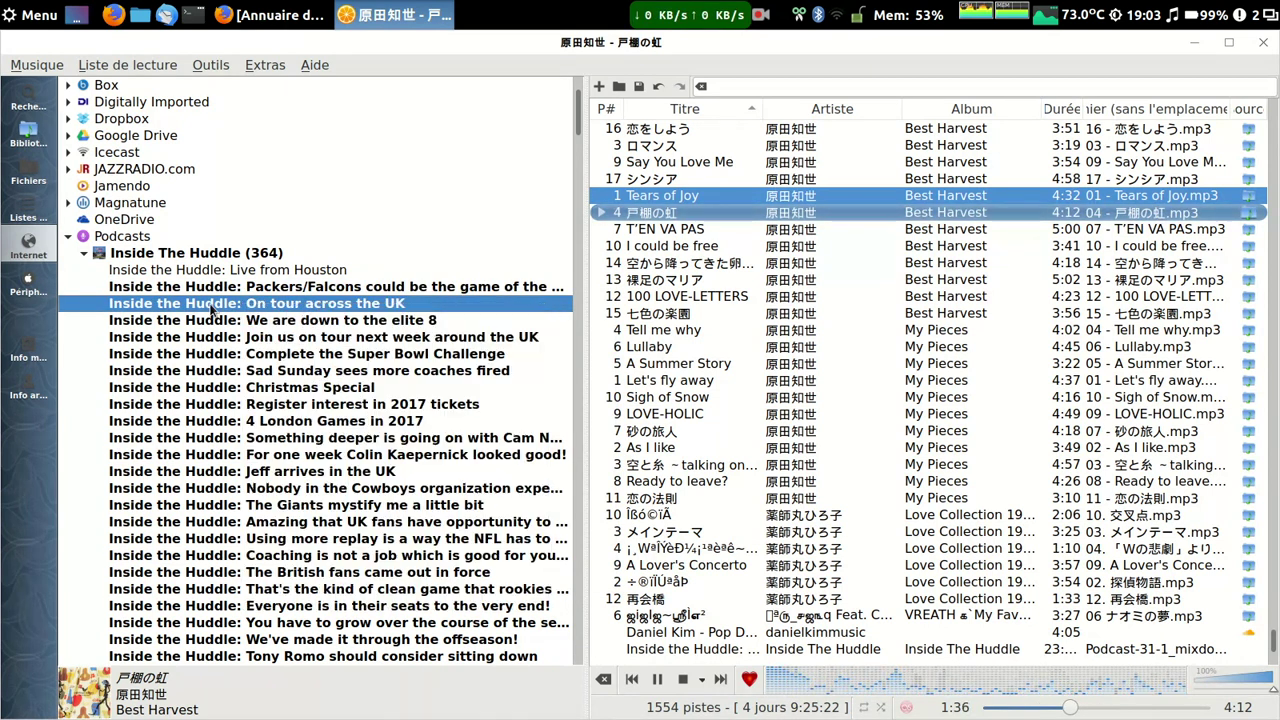
pyautogui.rightClick(238, 309)
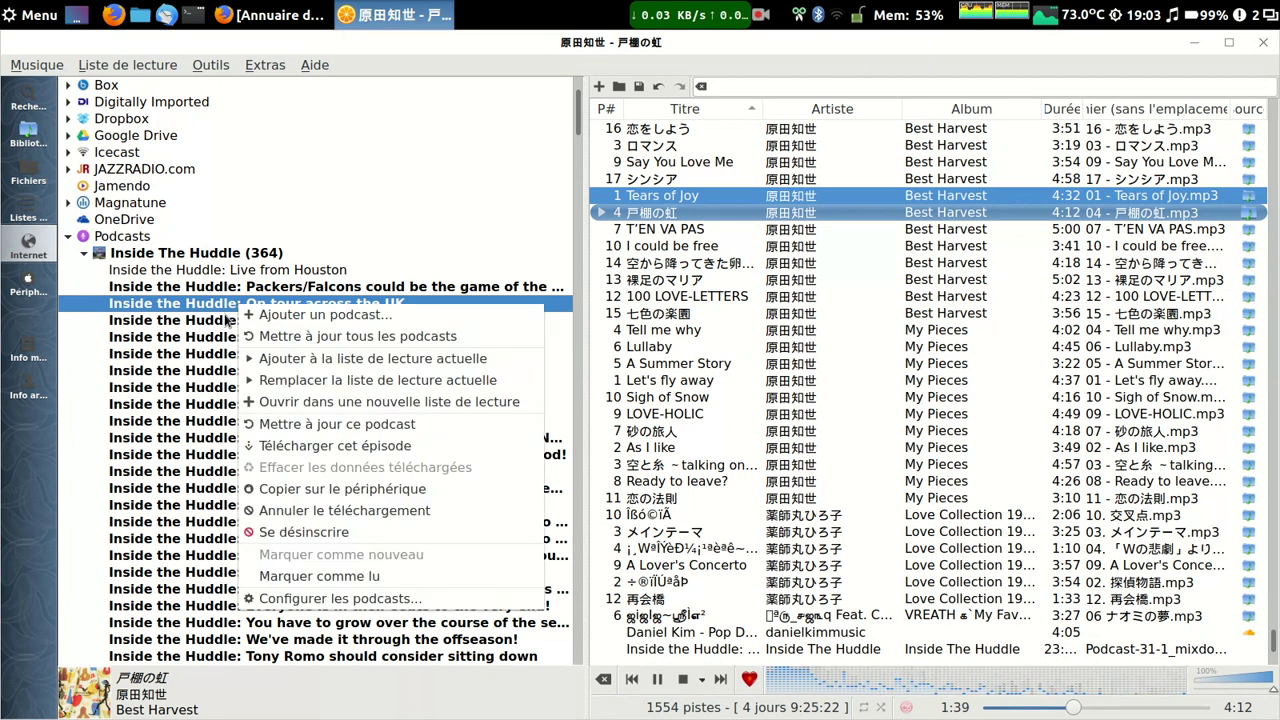
pyautogui.click(183, 135)
pyautogui.click(135, 254)
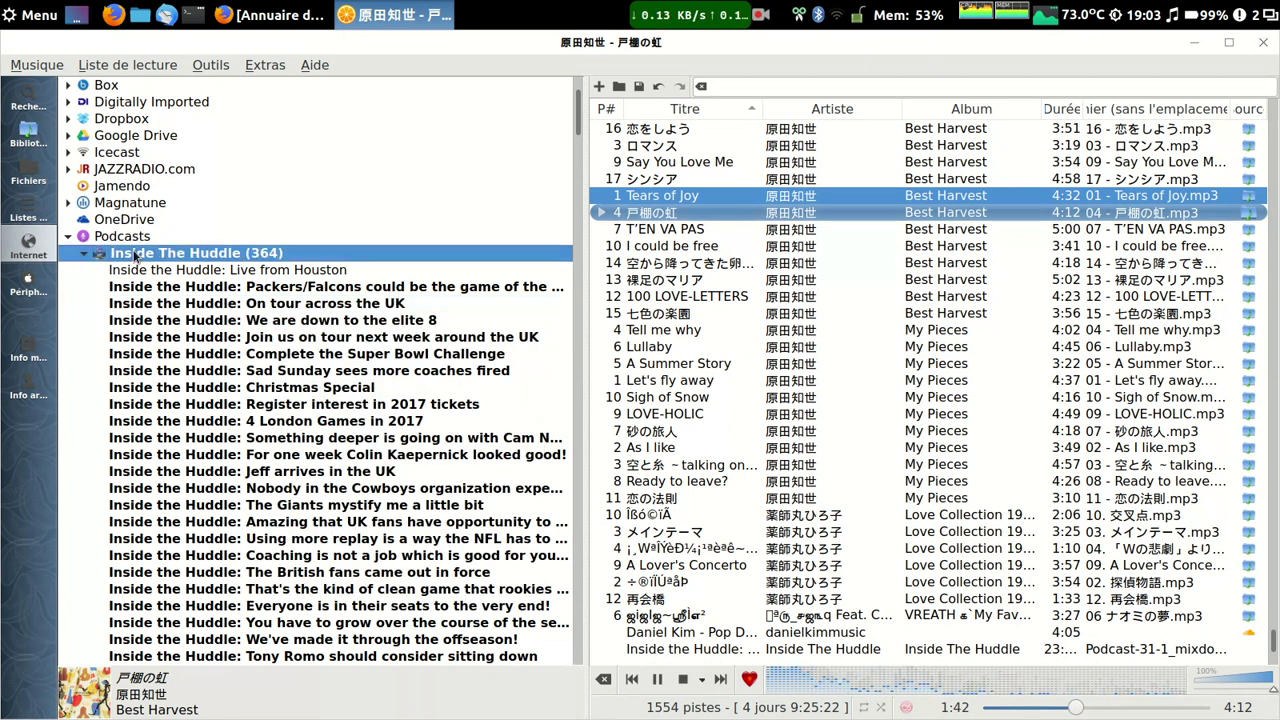
pyautogui.doubleClick(135, 254)
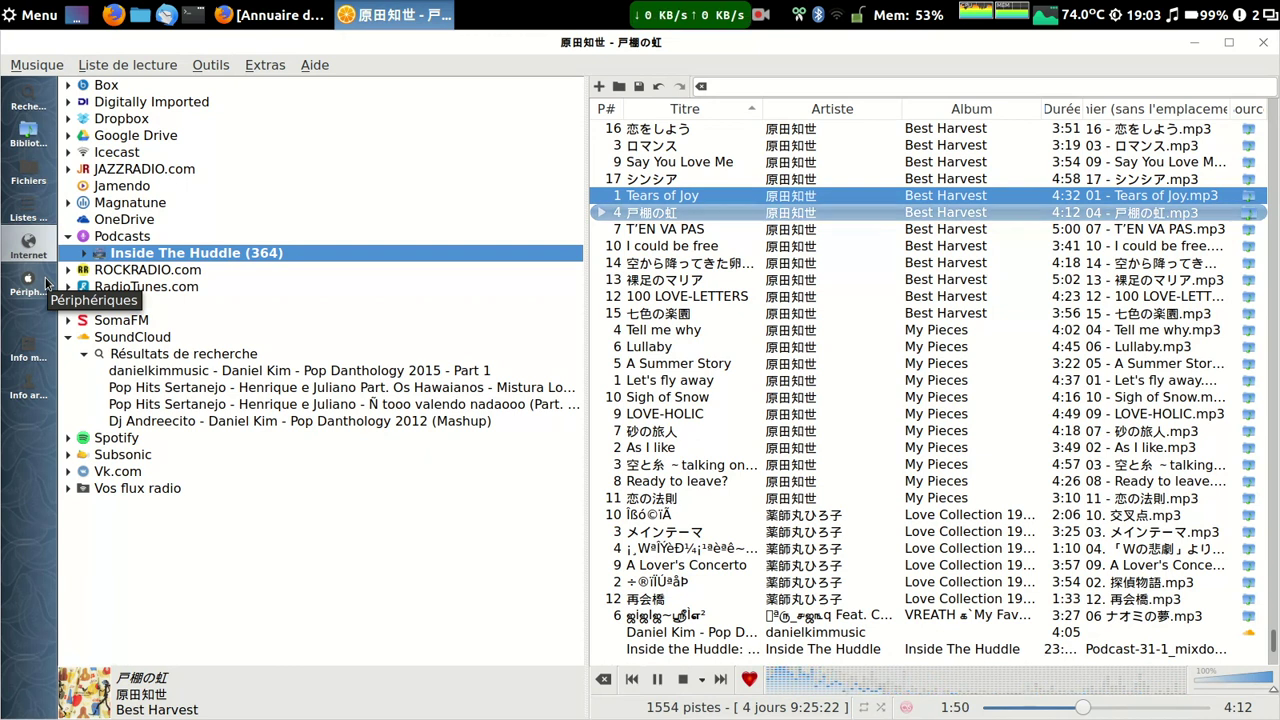
# Skip playback to the next track and view the available playlist commands
pyautogui.click(45, 66)
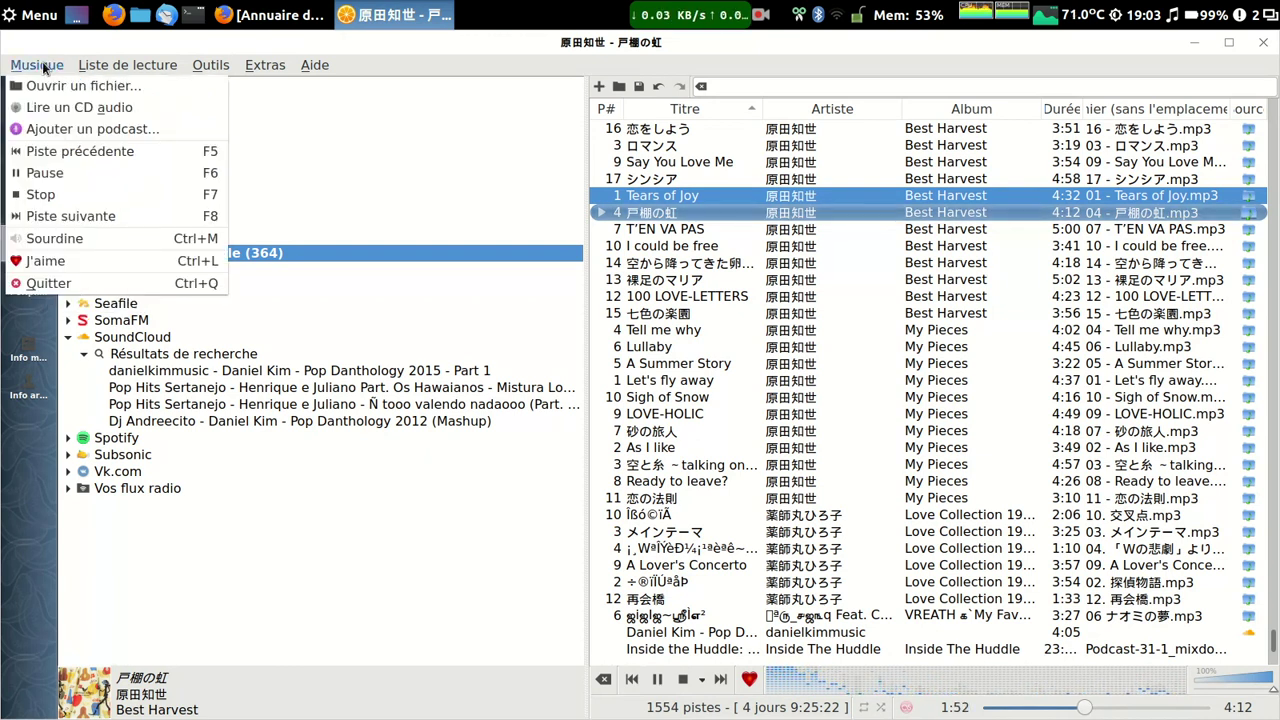
pyautogui.click(55, 216)
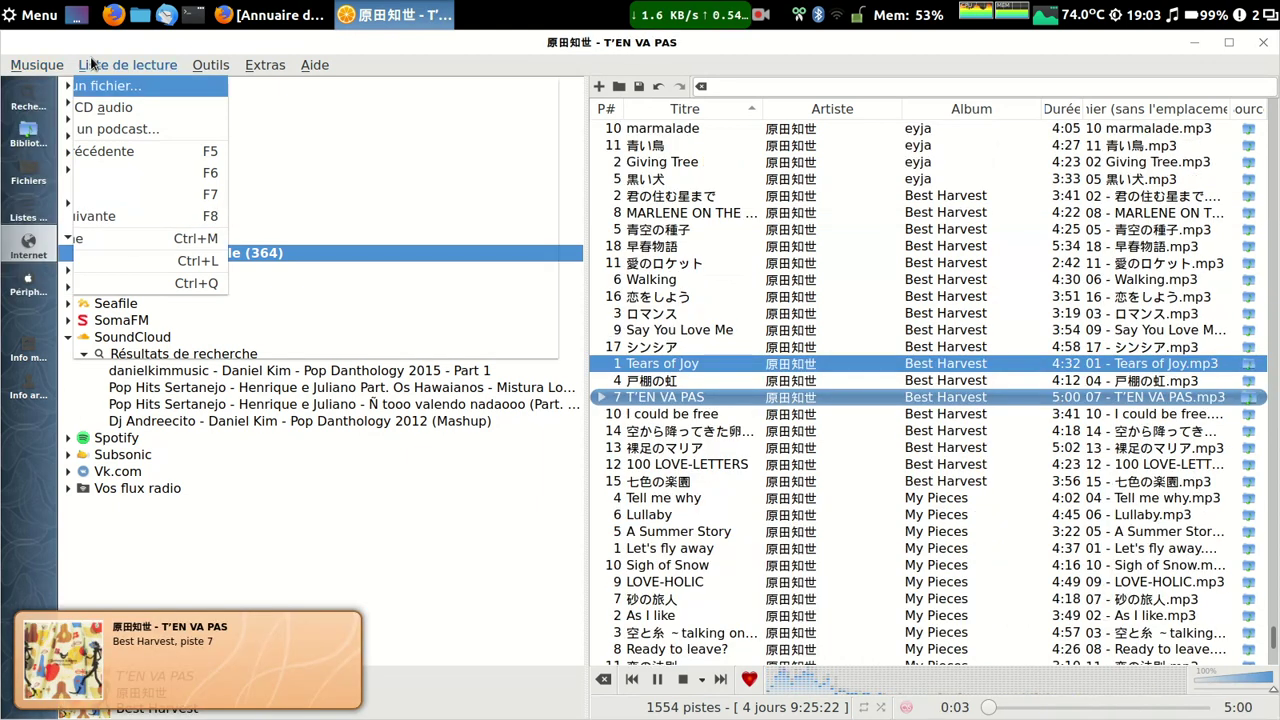
pyautogui.moveTo(110, 65)
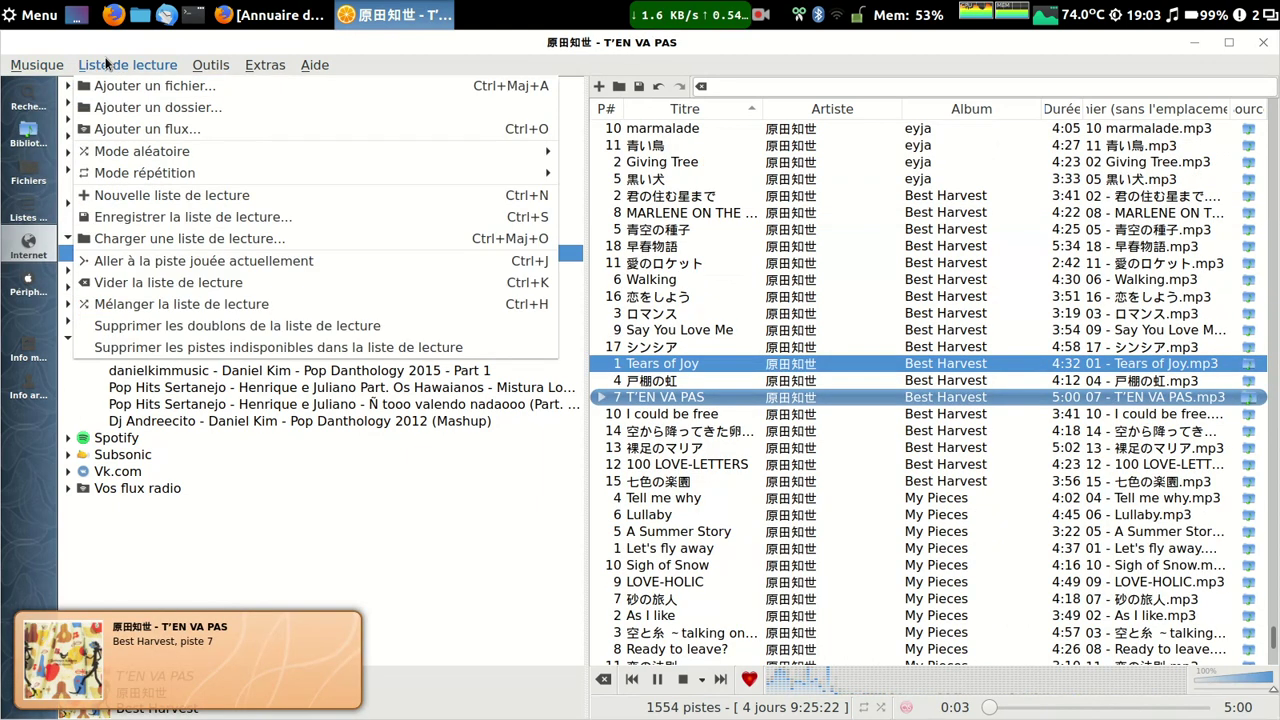
# View the dialogs for adding a stream and a folder, cancel both, and look over the remaining playlist commands
pyautogui.click(129, 132)
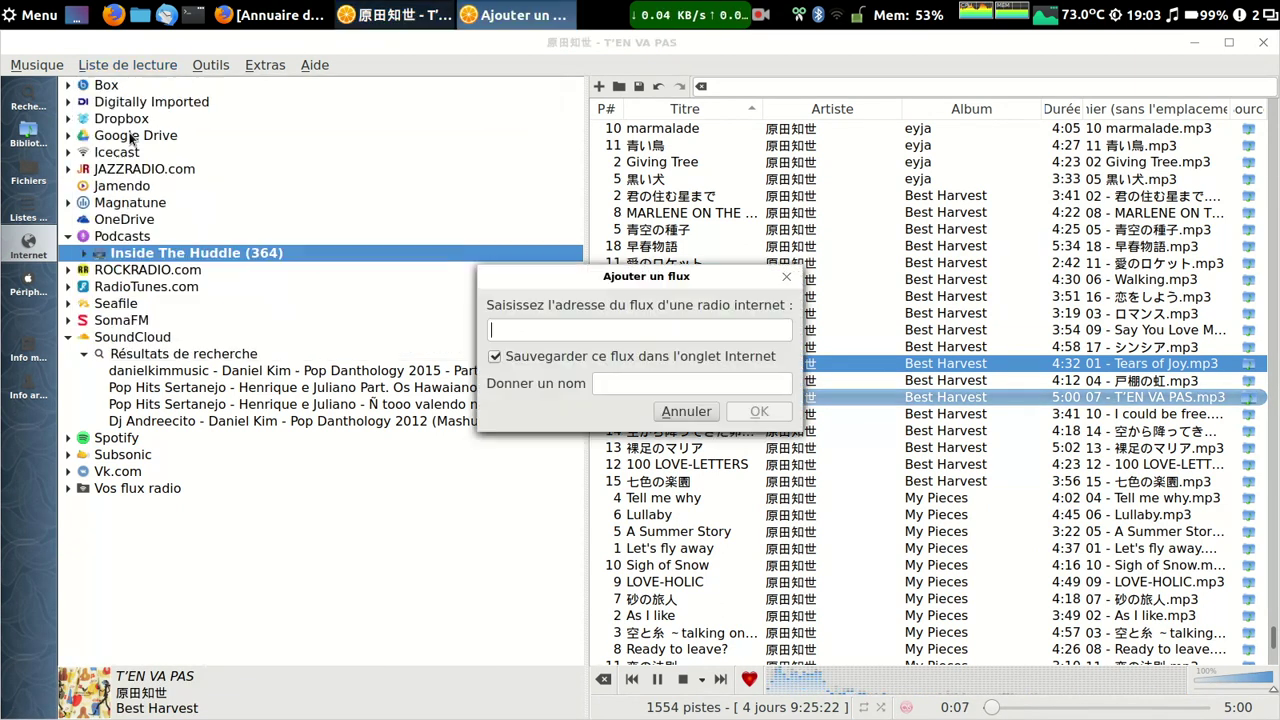
pyautogui.press('Escape')
pyautogui.click(124, 66)
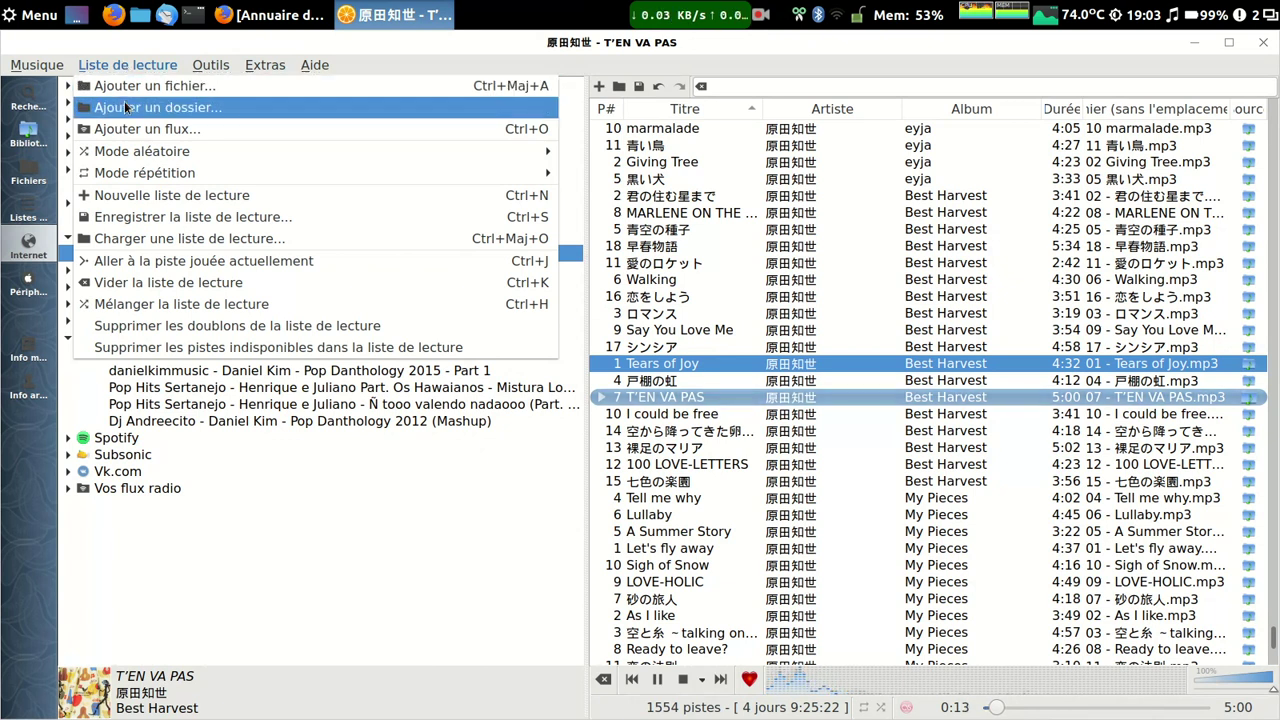
pyautogui.click(125, 107)
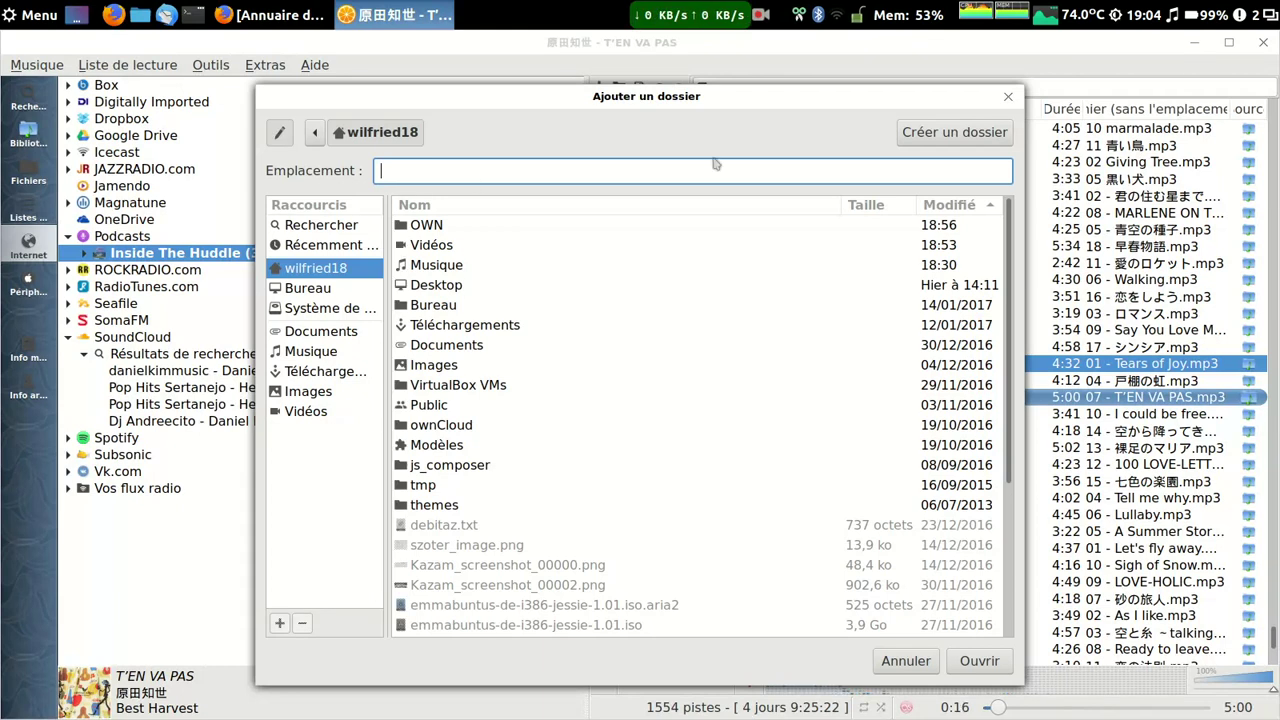
pyautogui.press('Escape')
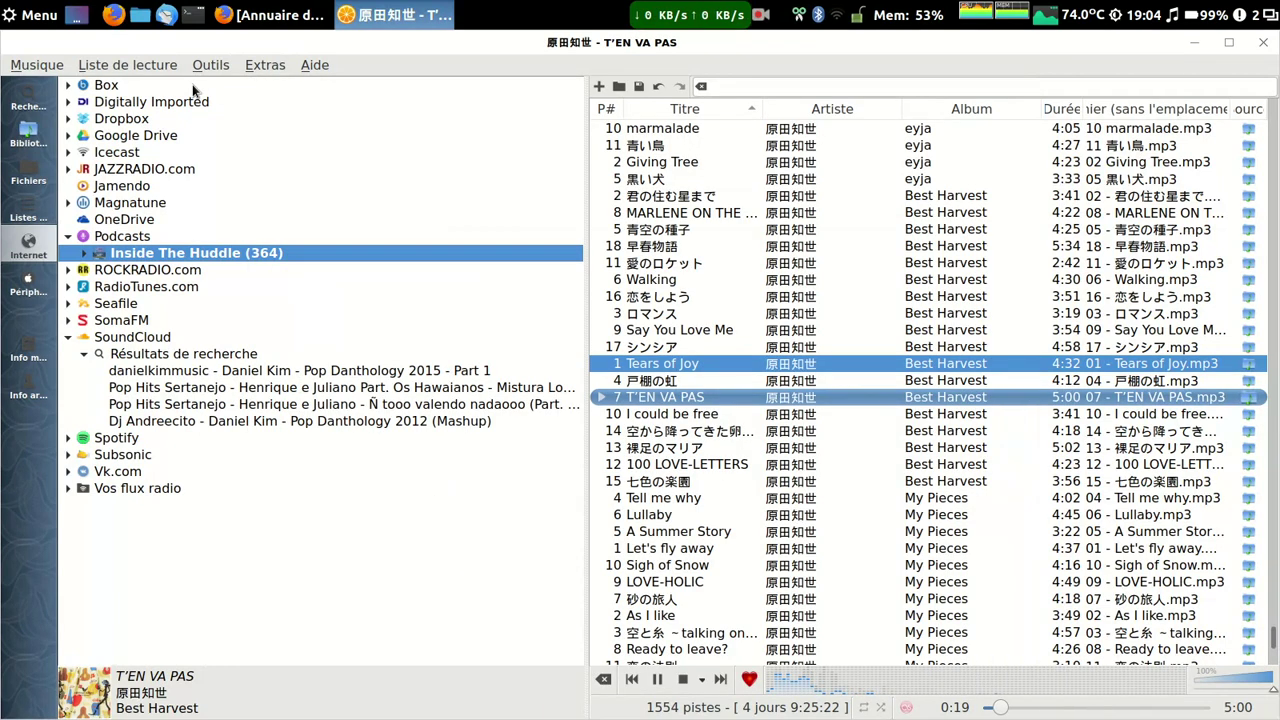
pyautogui.click(127, 64)
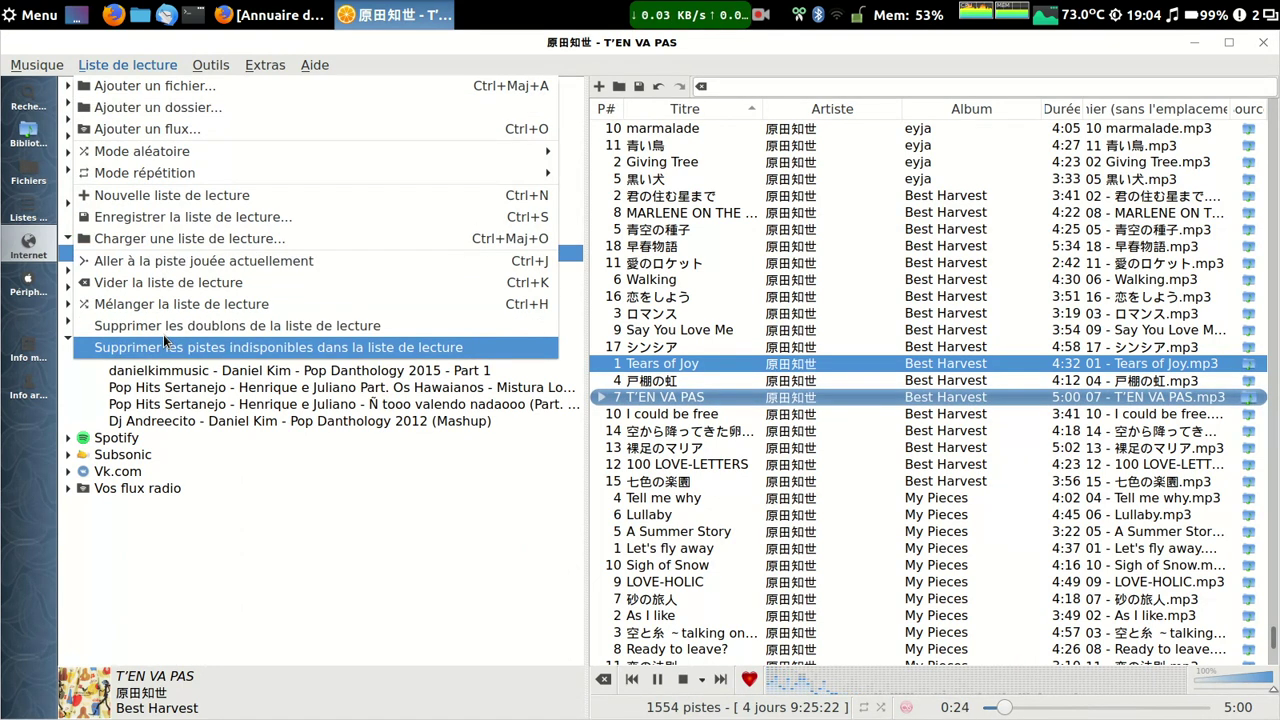
# View the album covers for Alicia Keys/Jay-Z in the cover manager and close it
pyautogui.click(338, 180)
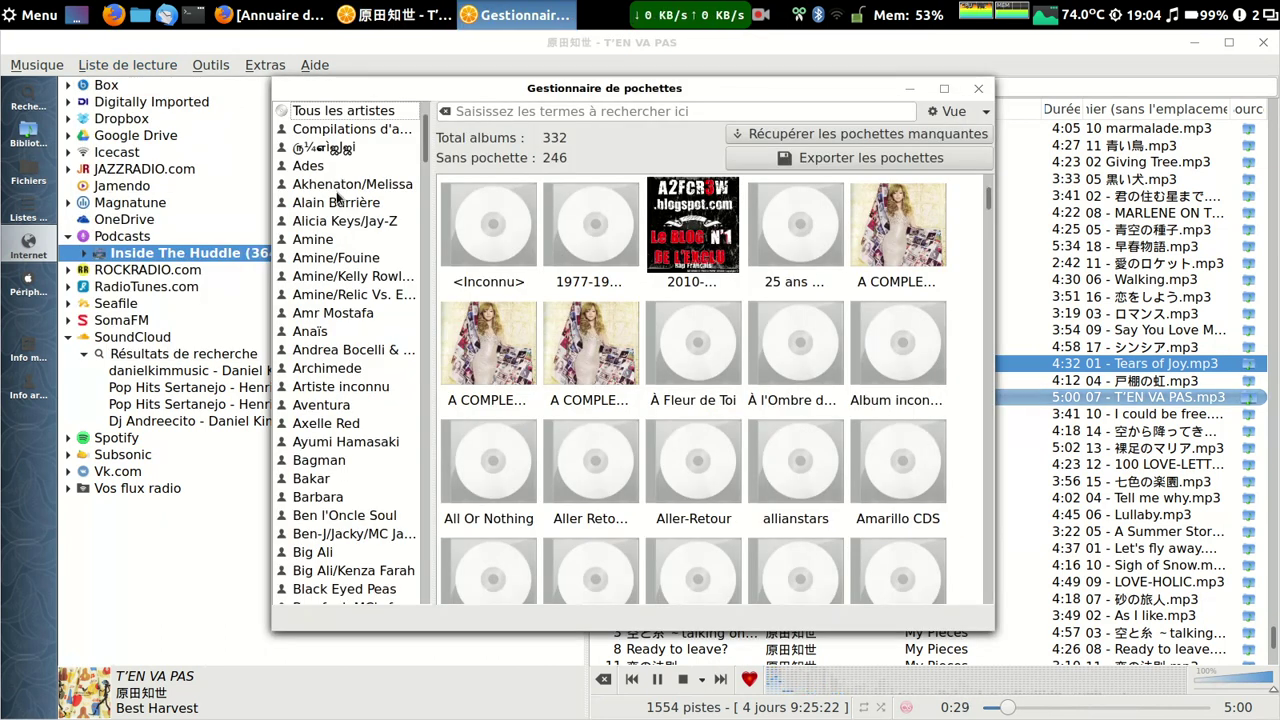
pyautogui.click(337, 220)
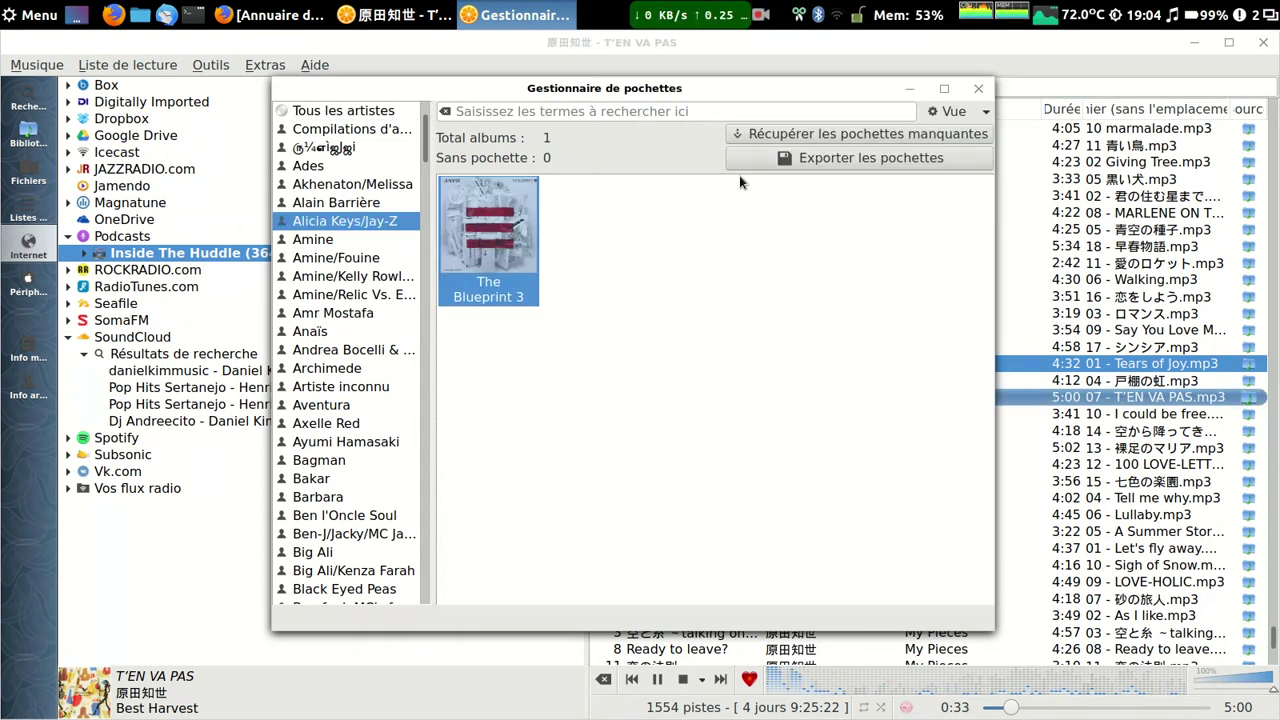
pyautogui.click(978, 88)
# Choose the Large Salle preset in the equaliser and close it
pyautogui.click(210, 64)
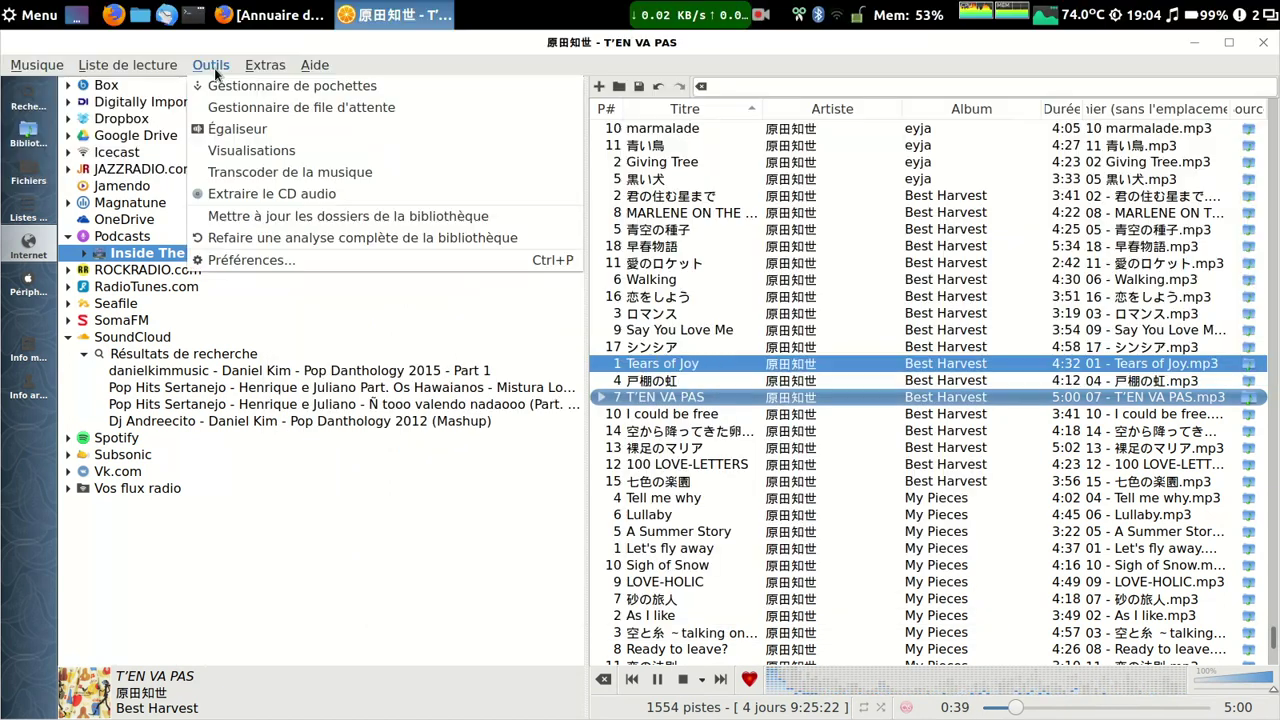
pyautogui.click(262, 130)
pyautogui.click(650, 268)
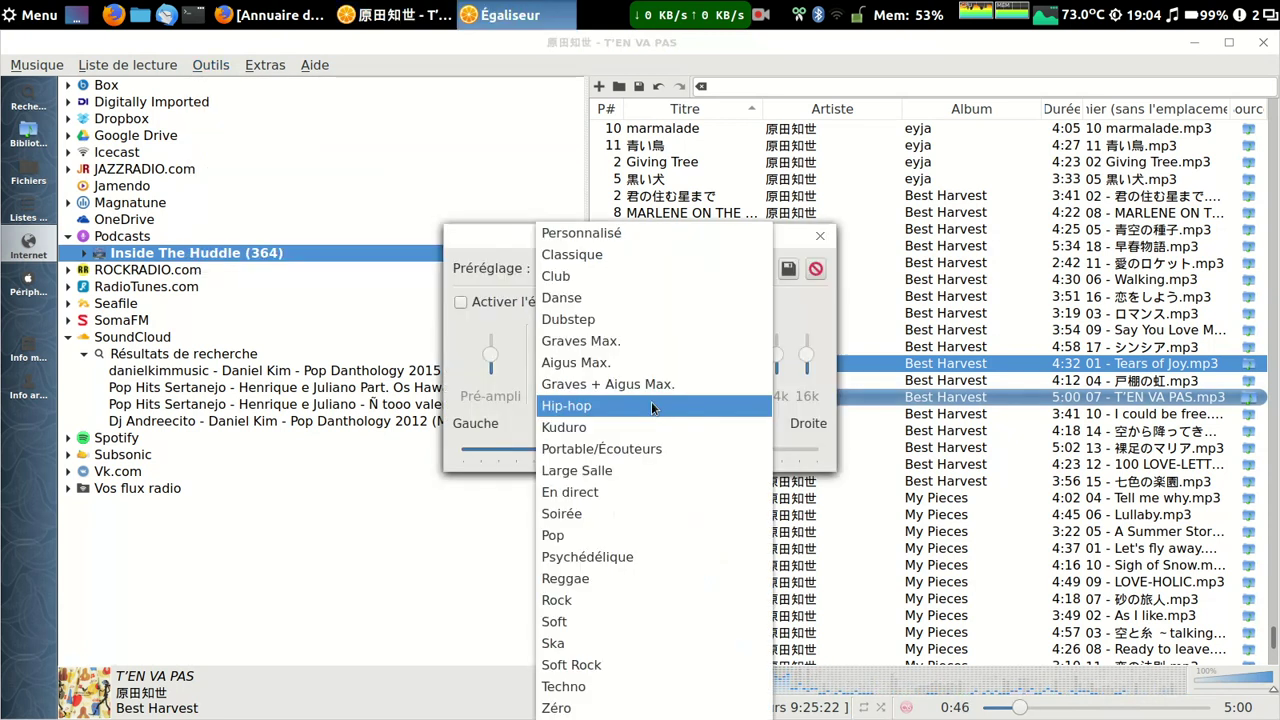
pyautogui.click(634, 464)
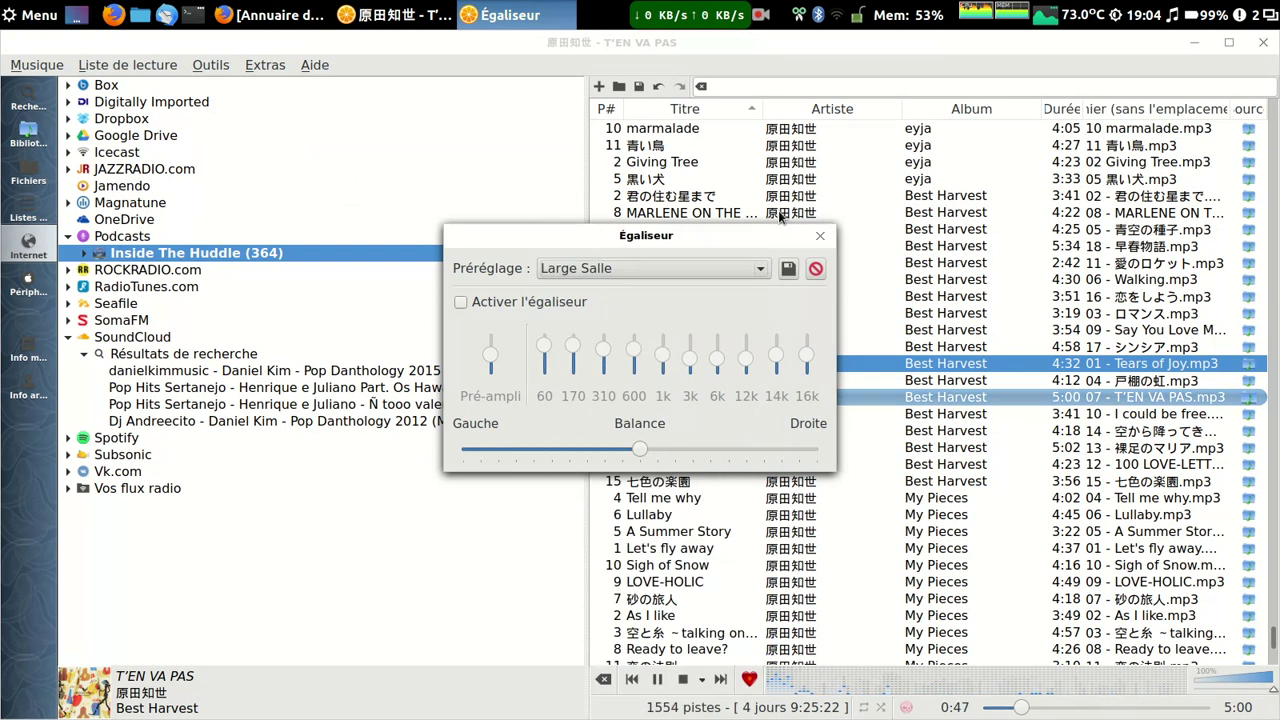
pyautogui.click(820, 235)
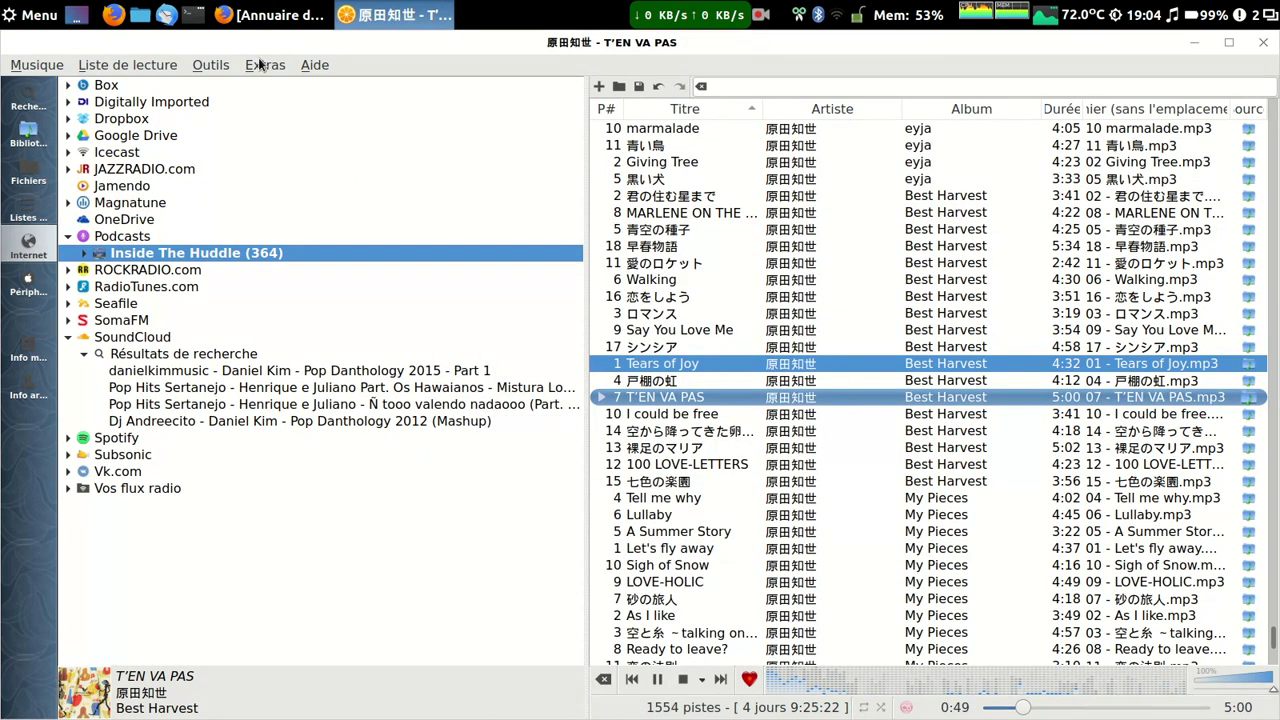
# Open the music visualisation and skip playback forward three tracks from its own controls
pyautogui.click(211, 65)
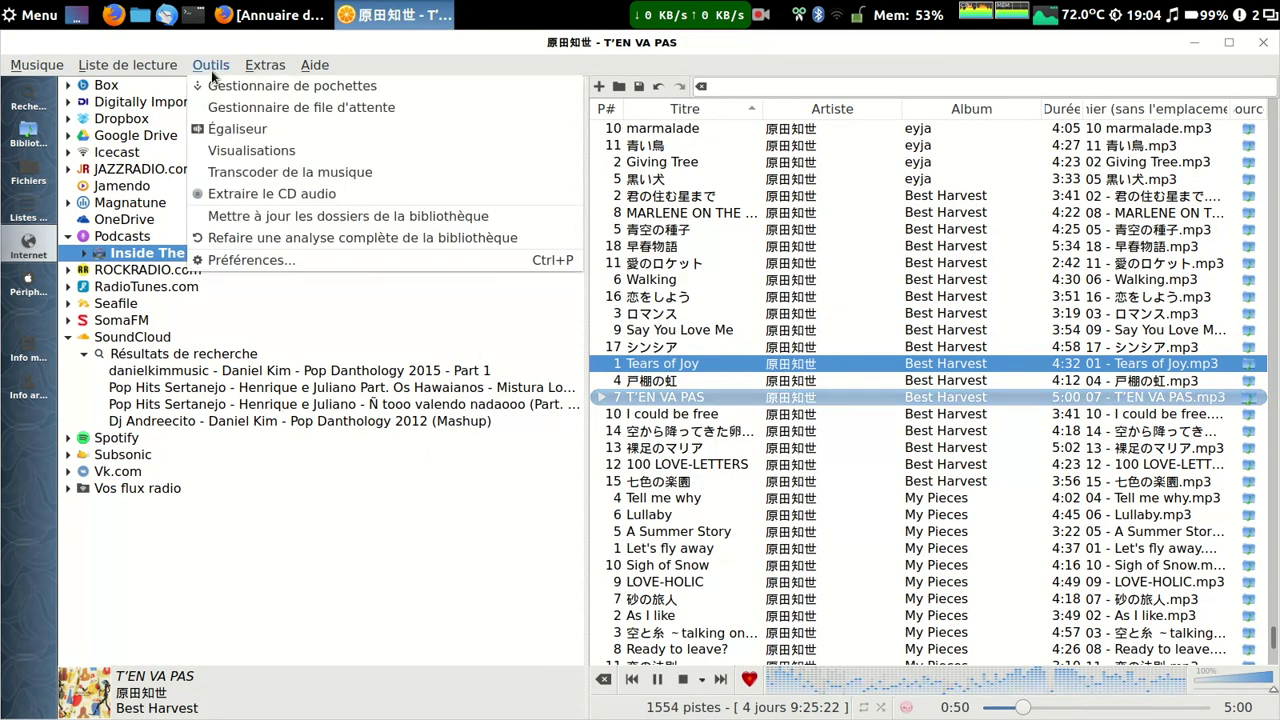
pyautogui.click(251, 150)
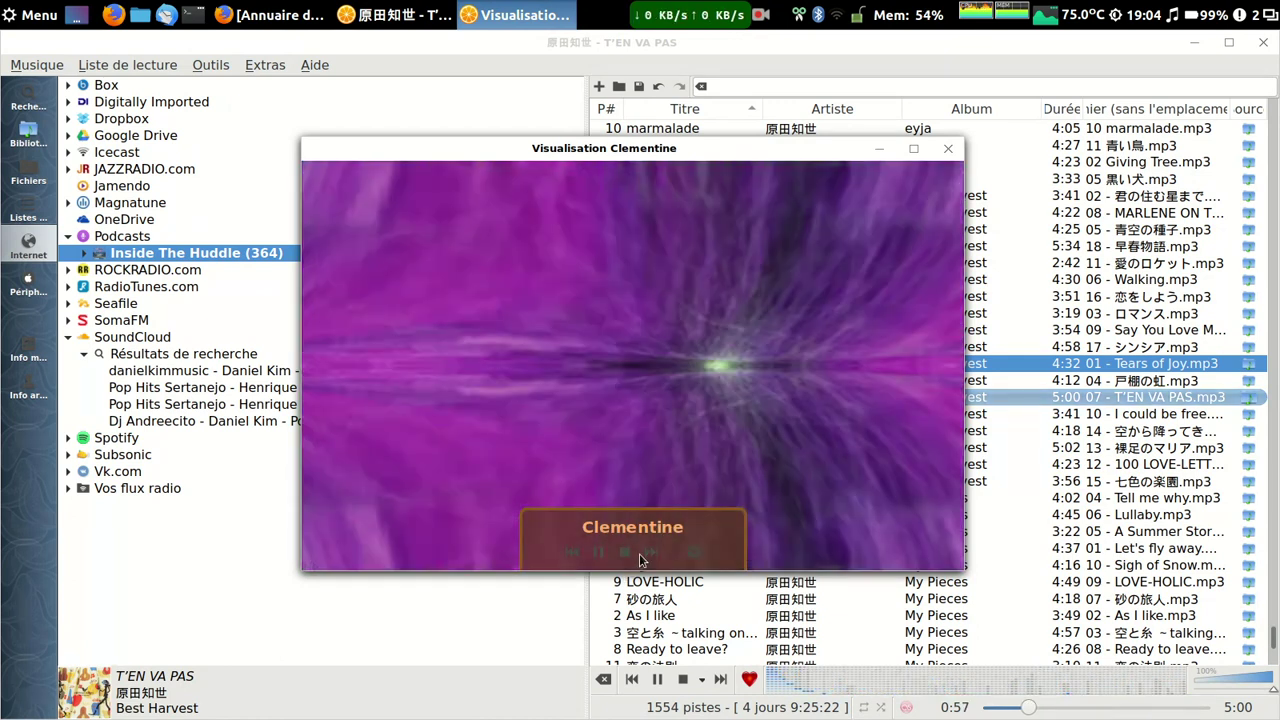
pyautogui.click(647, 553)
pyautogui.click(647, 555)
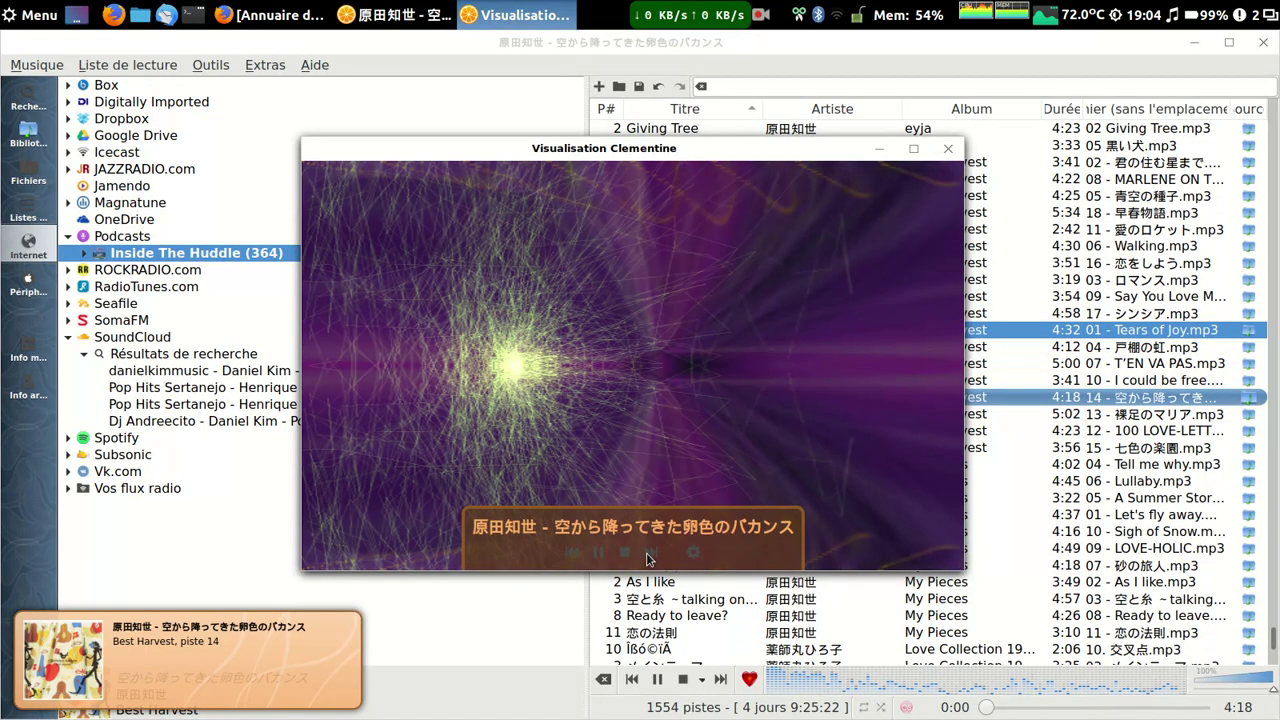
pyautogui.click(647, 555)
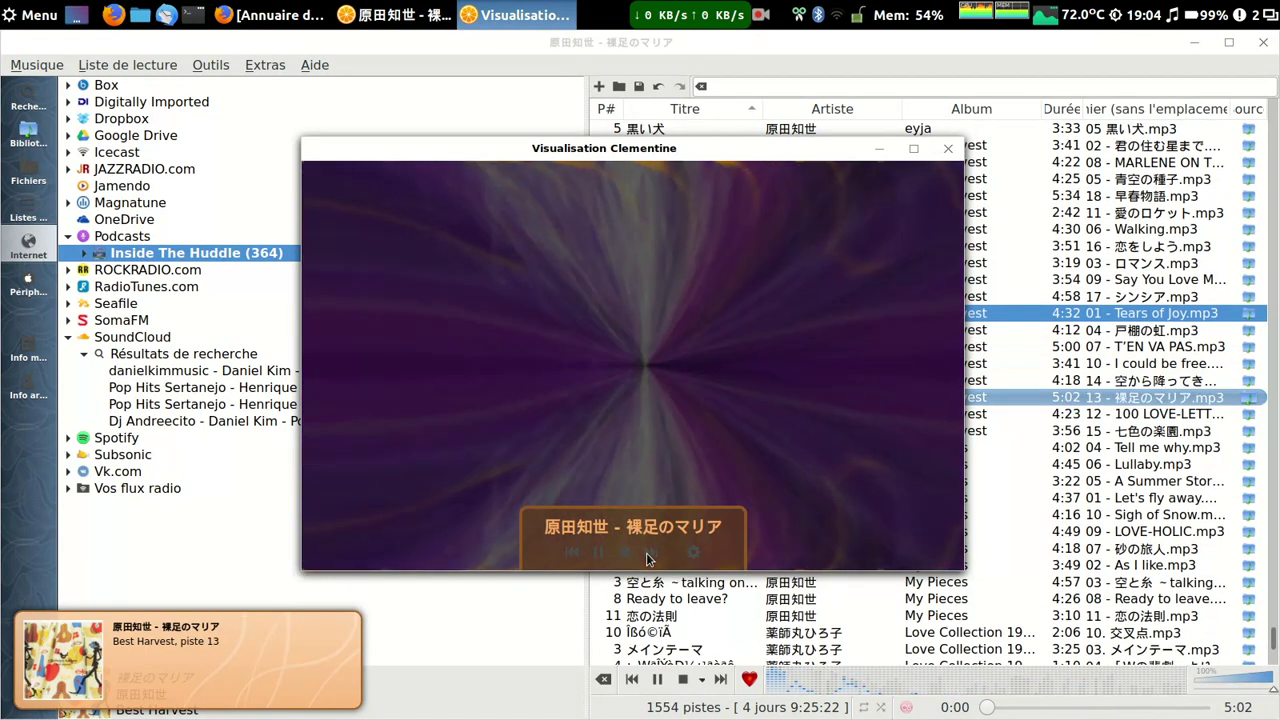
# Set the visualisation's frame rate to Très élevé (60 fps)
pyautogui.rightClick(821, 312)
pyautogui.moveTo(842, 323)
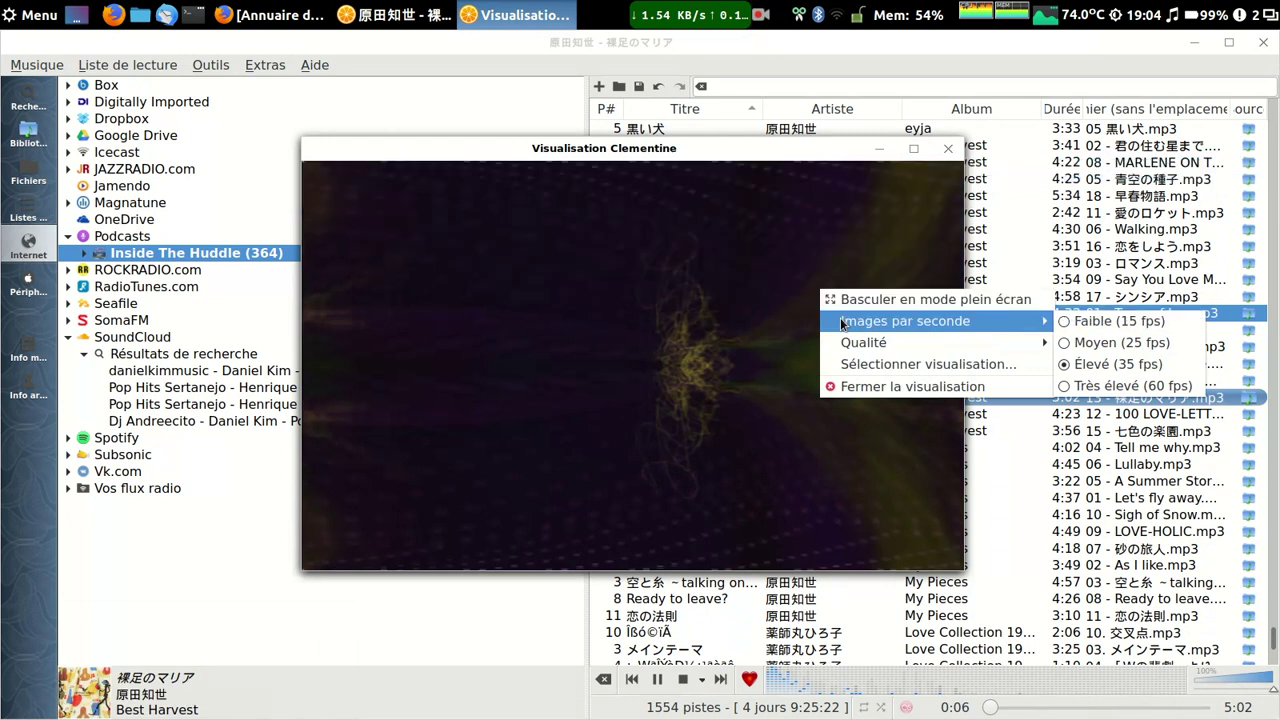
pyautogui.click(1073, 389)
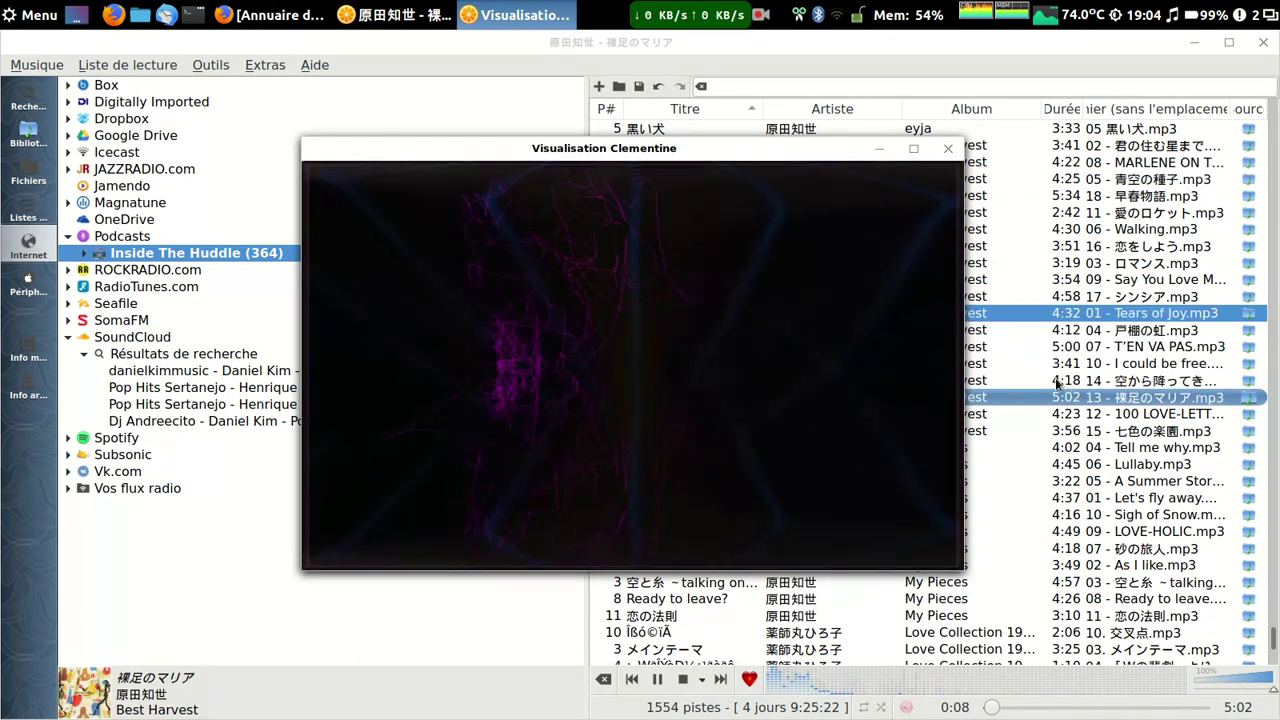
# Examine the visualisation's frame rate options and the visualisation selection settings with their available modes, and close them
pyautogui.rightClick(732, 331)
pyautogui.moveTo(900, 361)
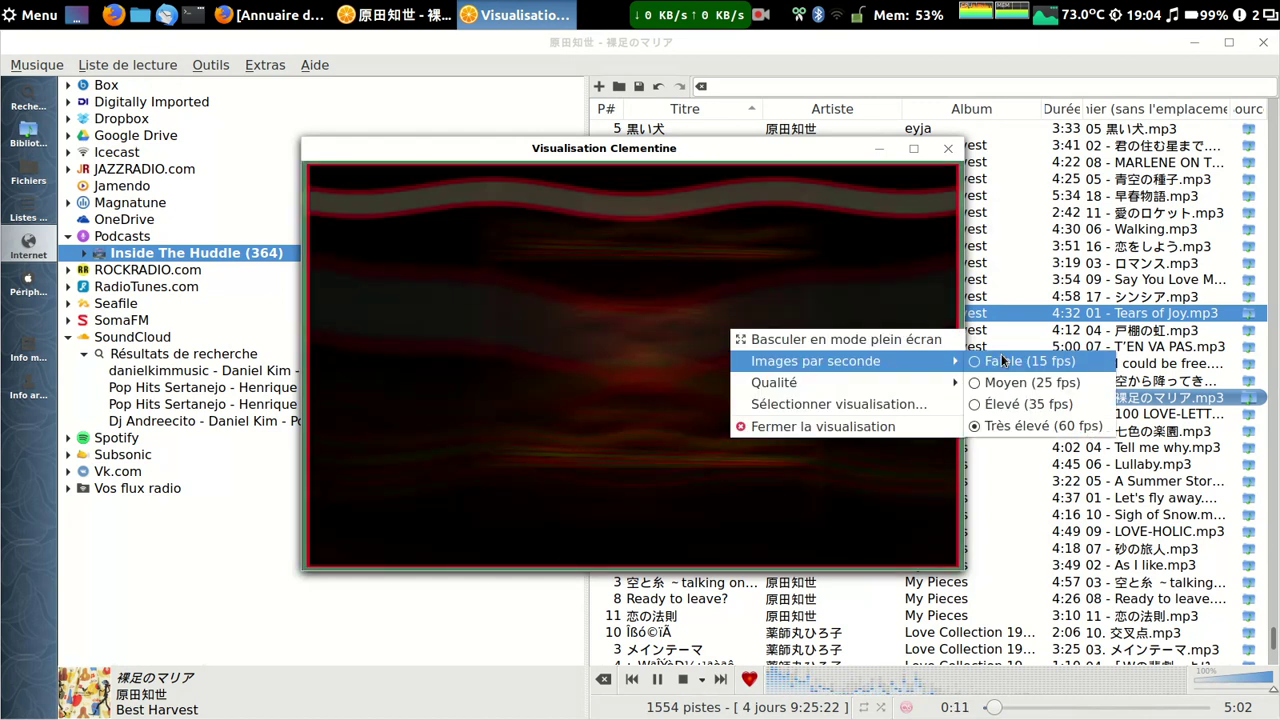
pyautogui.click(800, 404)
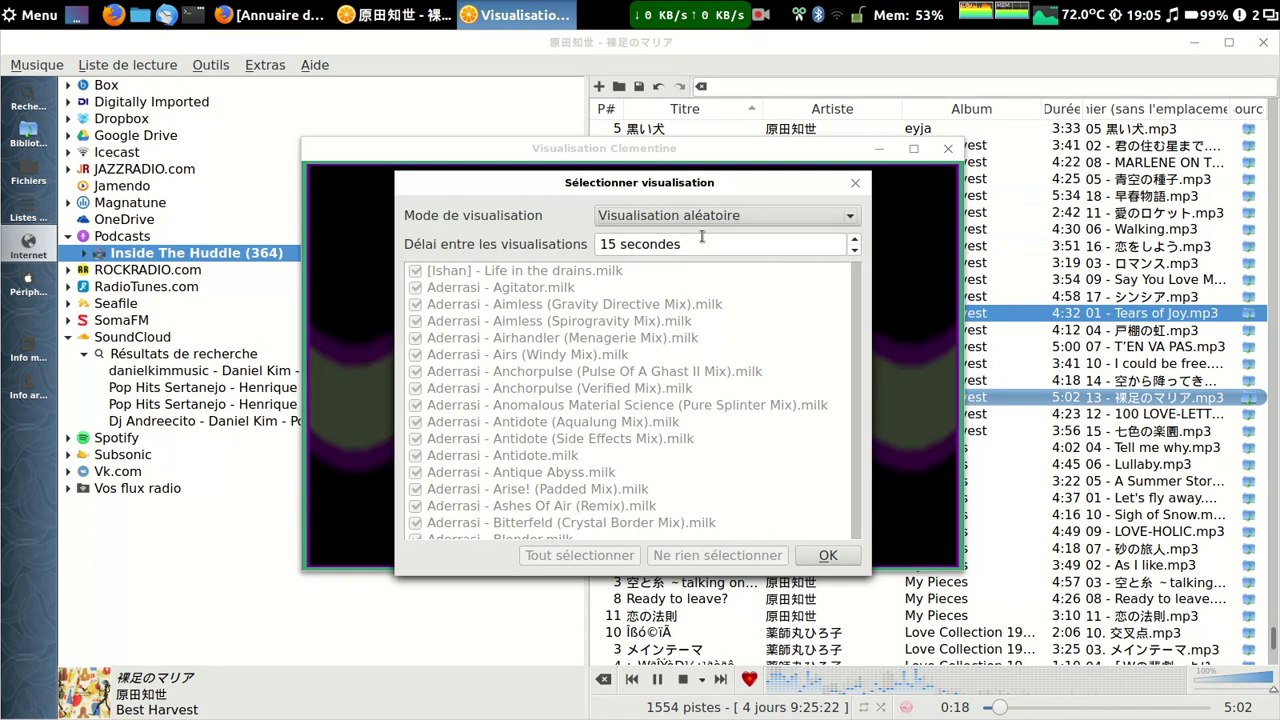
pyautogui.click(725, 215)
pyautogui.click(870, 285)
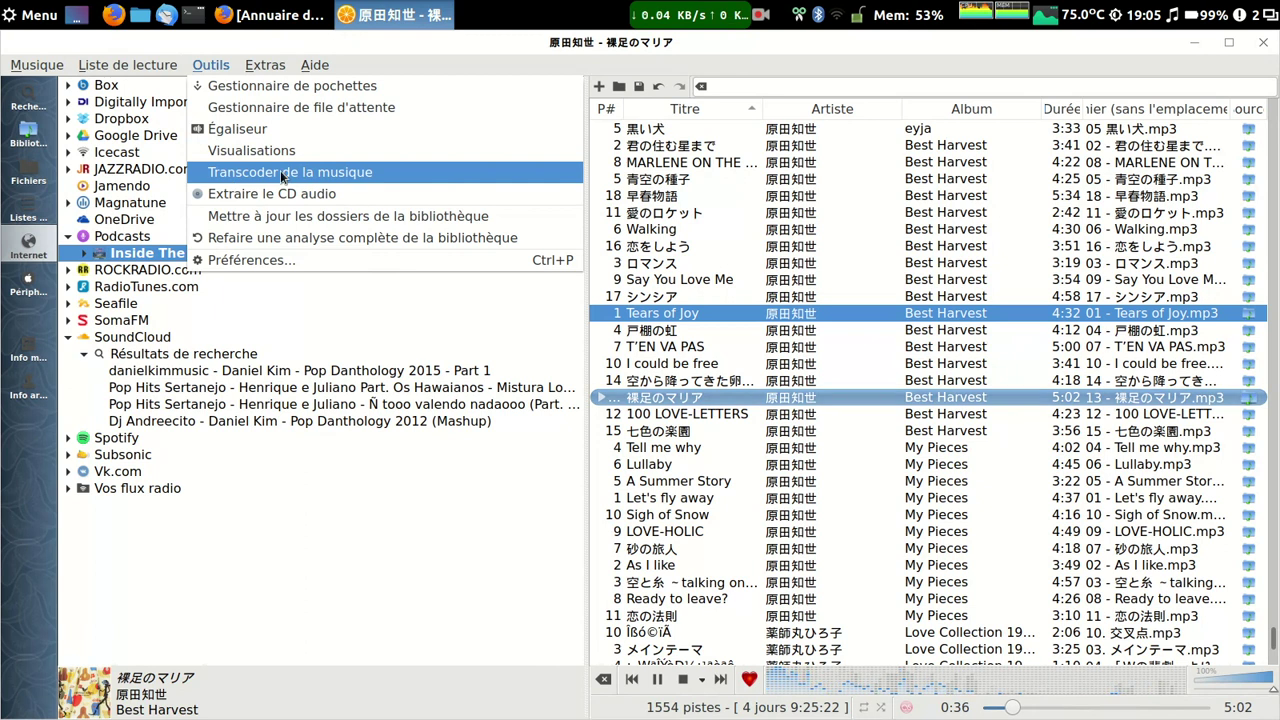
# View the preferences and close them without changing anything
pyautogui.click(245, 260)
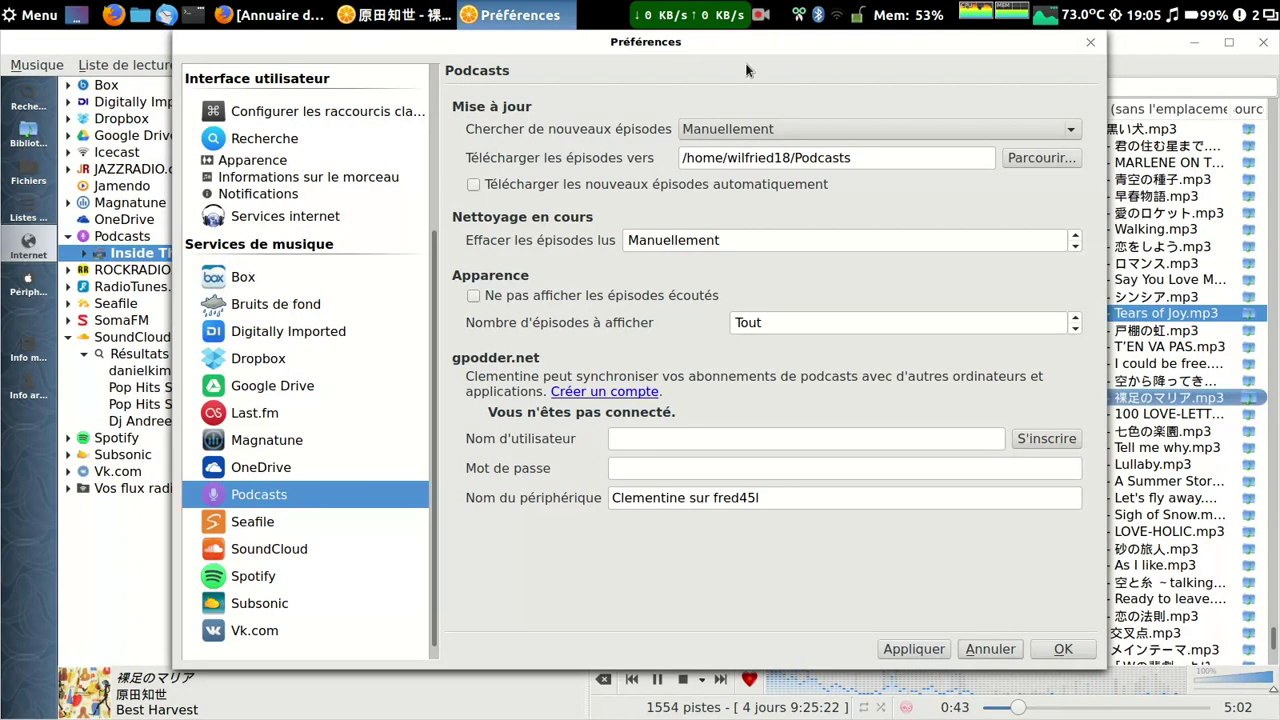
pyautogui.click(1079, 55)
# Activate the extras Gloire au crapaud hypnotique! and Ainsi soit-il!
pyautogui.click(265, 65)
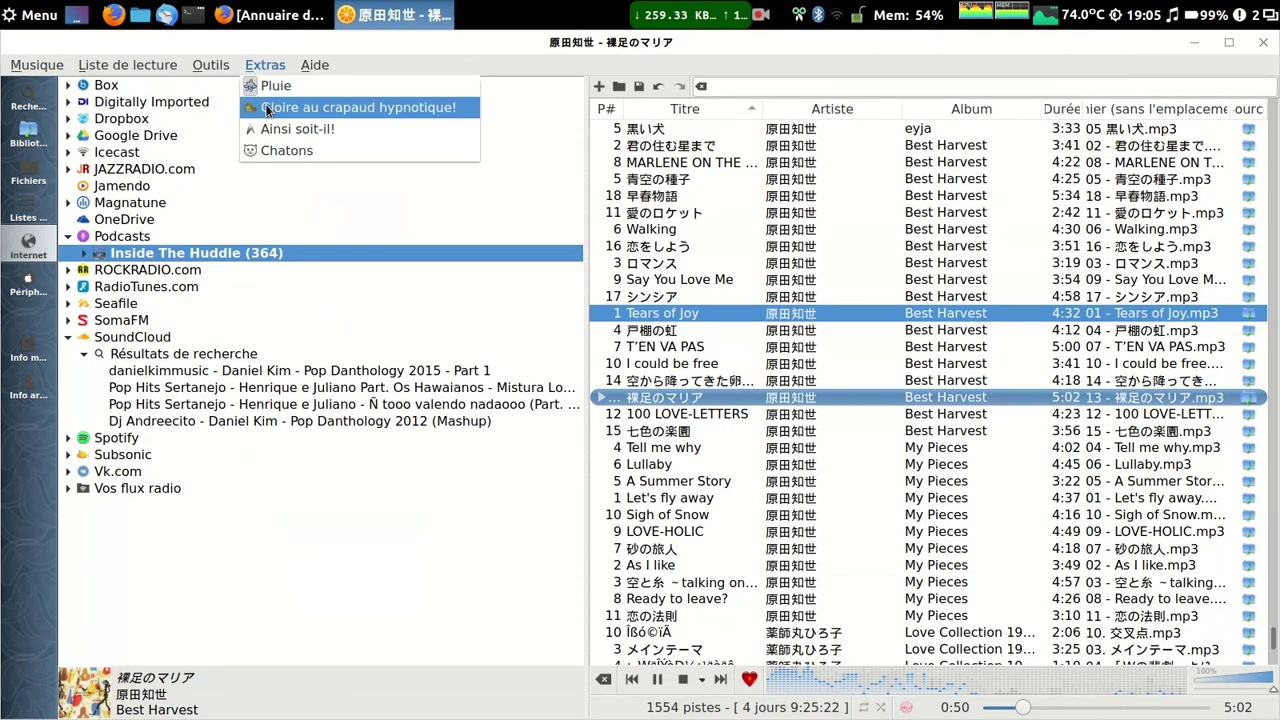
pyautogui.click(266, 108)
pyautogui.click(265, 65)
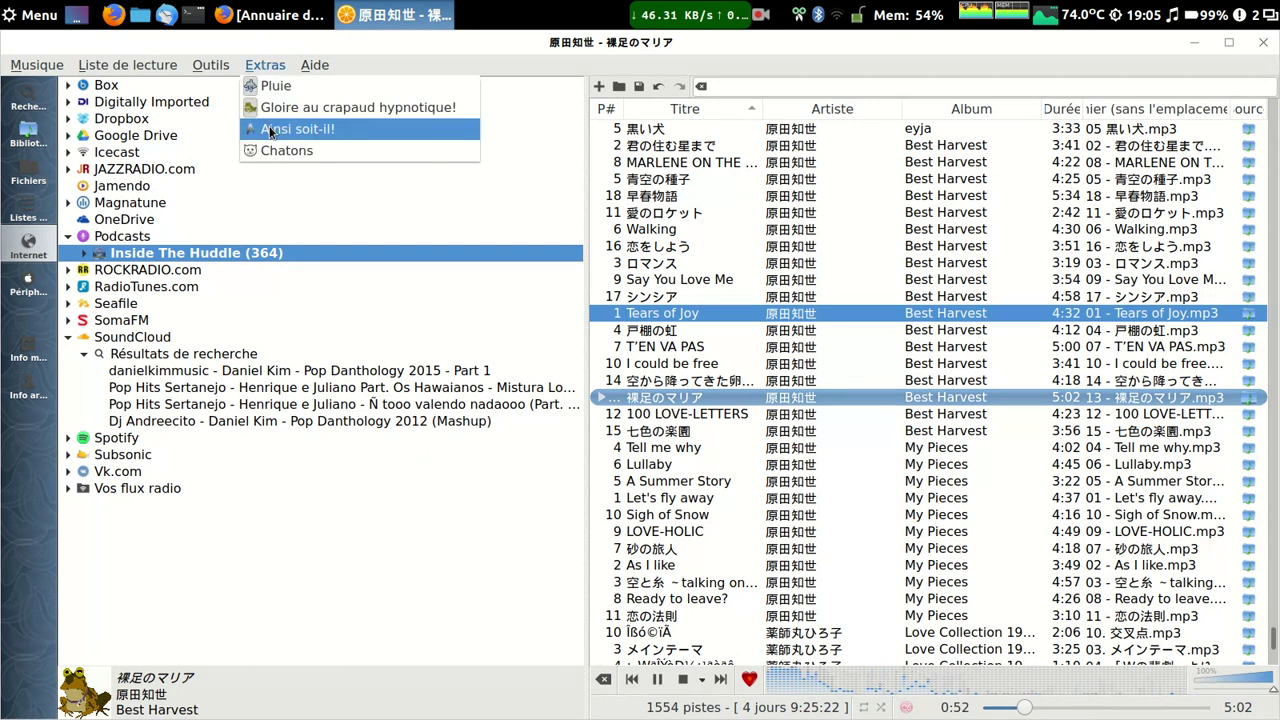
pyautogui.click(269, 131)
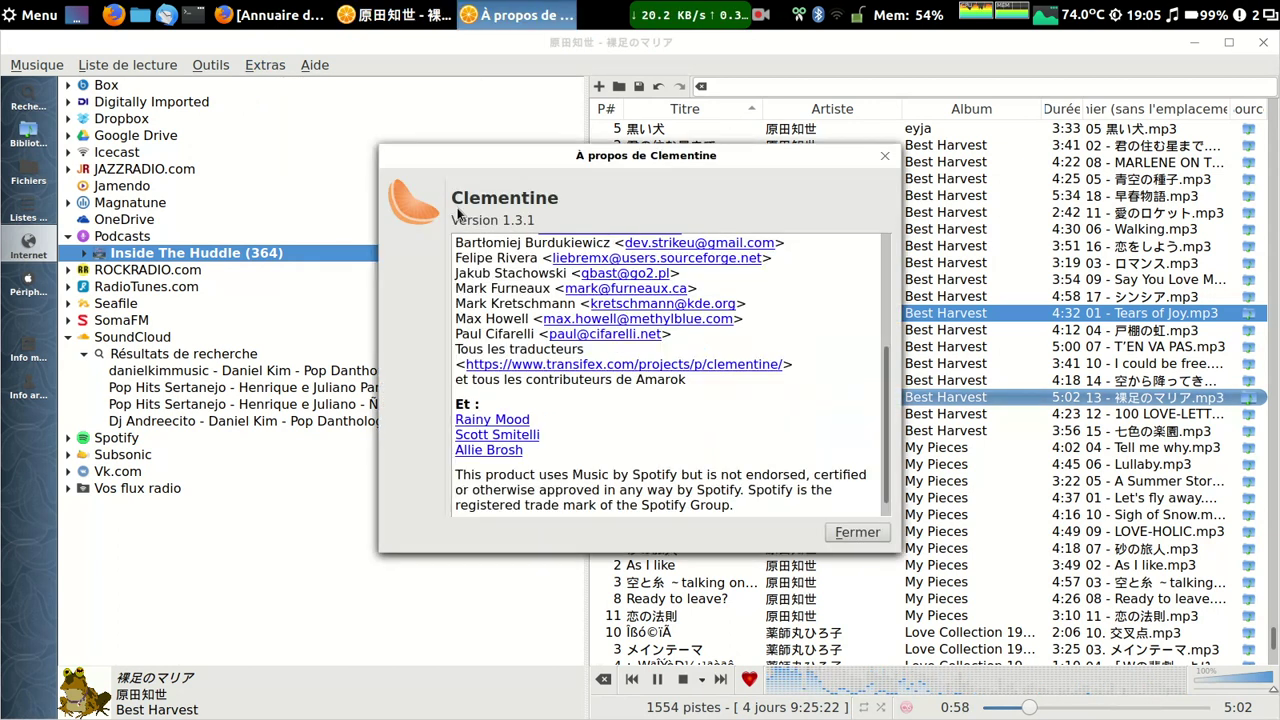